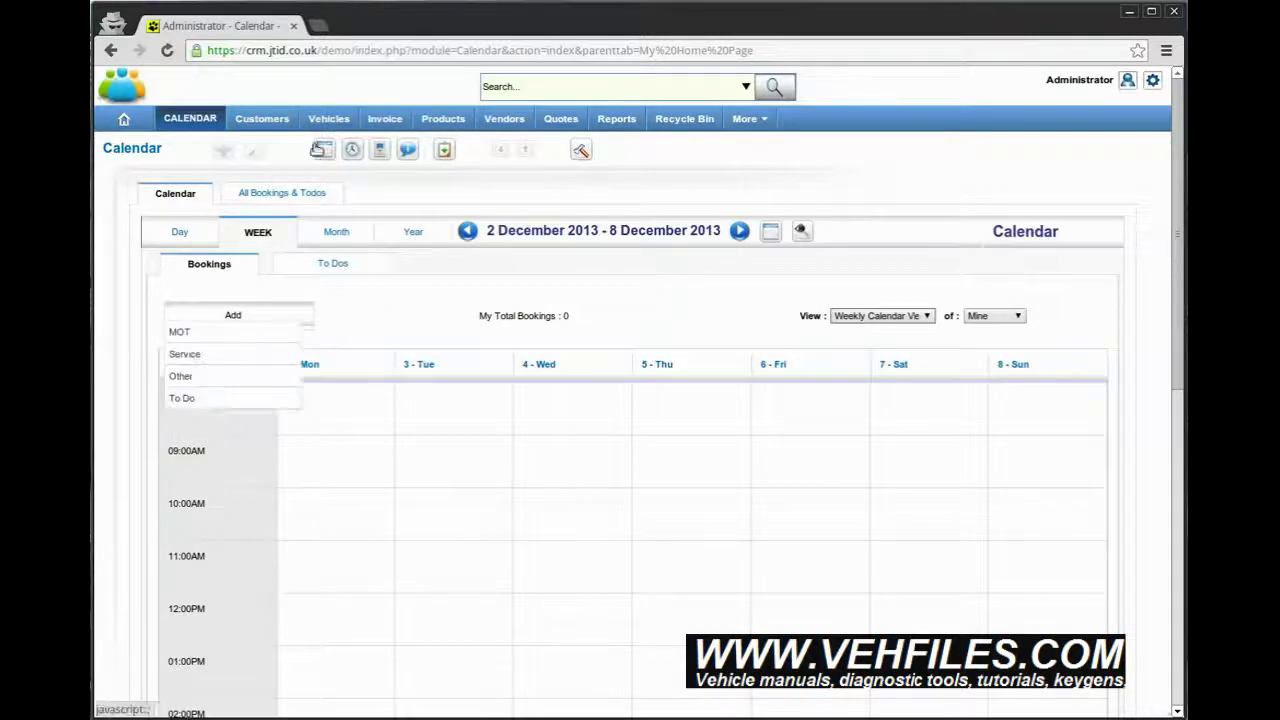
- Review the existing customer's record from the Customers list, then return to the list
{"action": "left_click", "coordinate": [262, 118]}
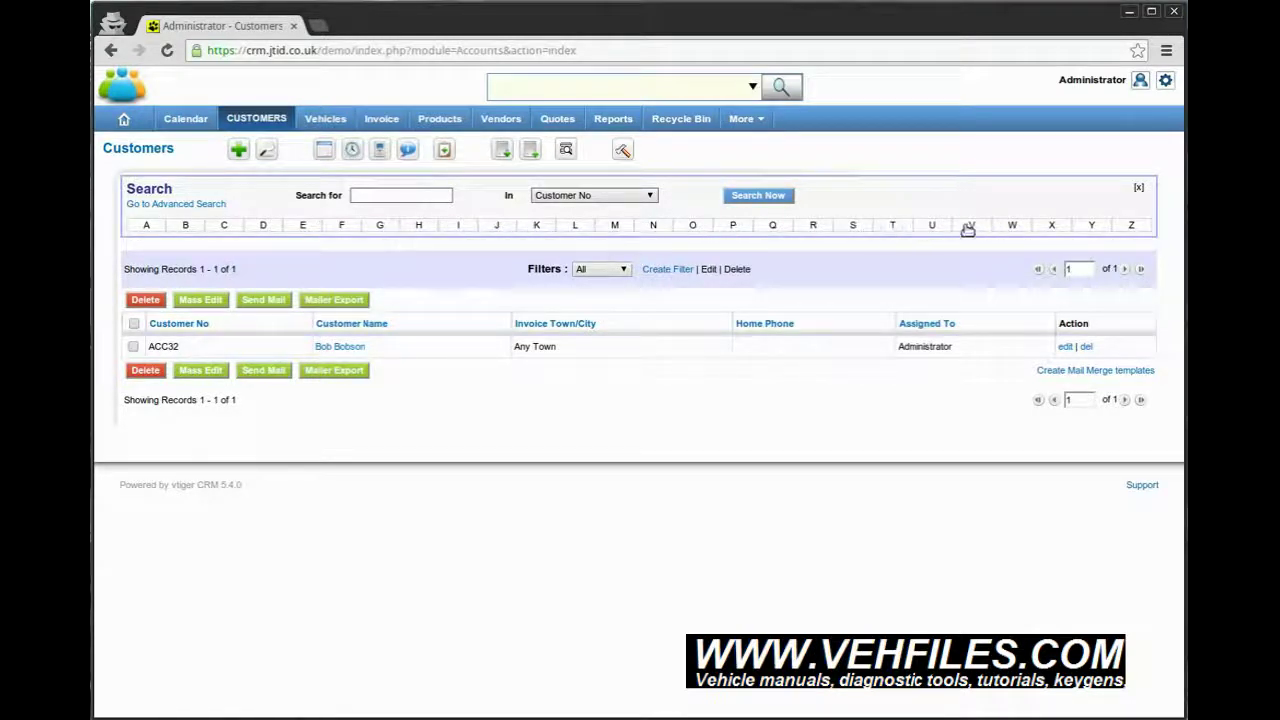
{"action": "left_click", "coordinate": [338, 347]}
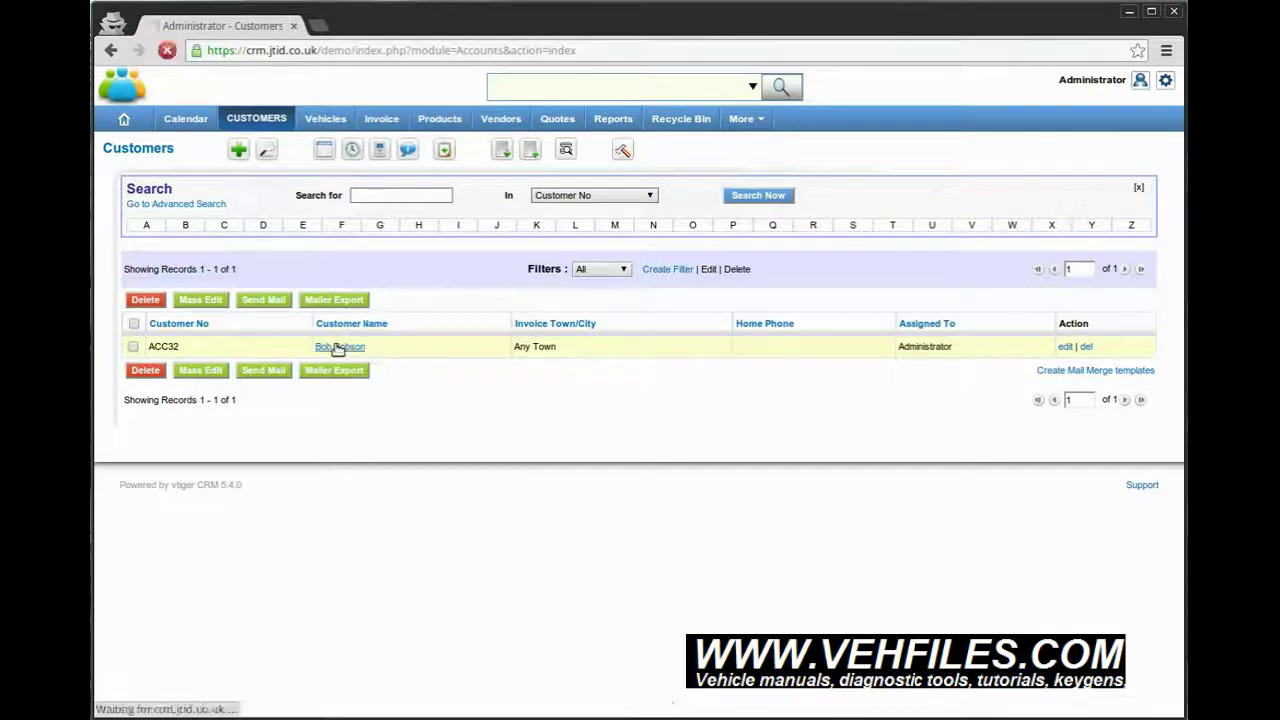
{"action": "scroll", "coordinate": [596, 373], "scroll_direction": "down", "scroll_amount": 3}
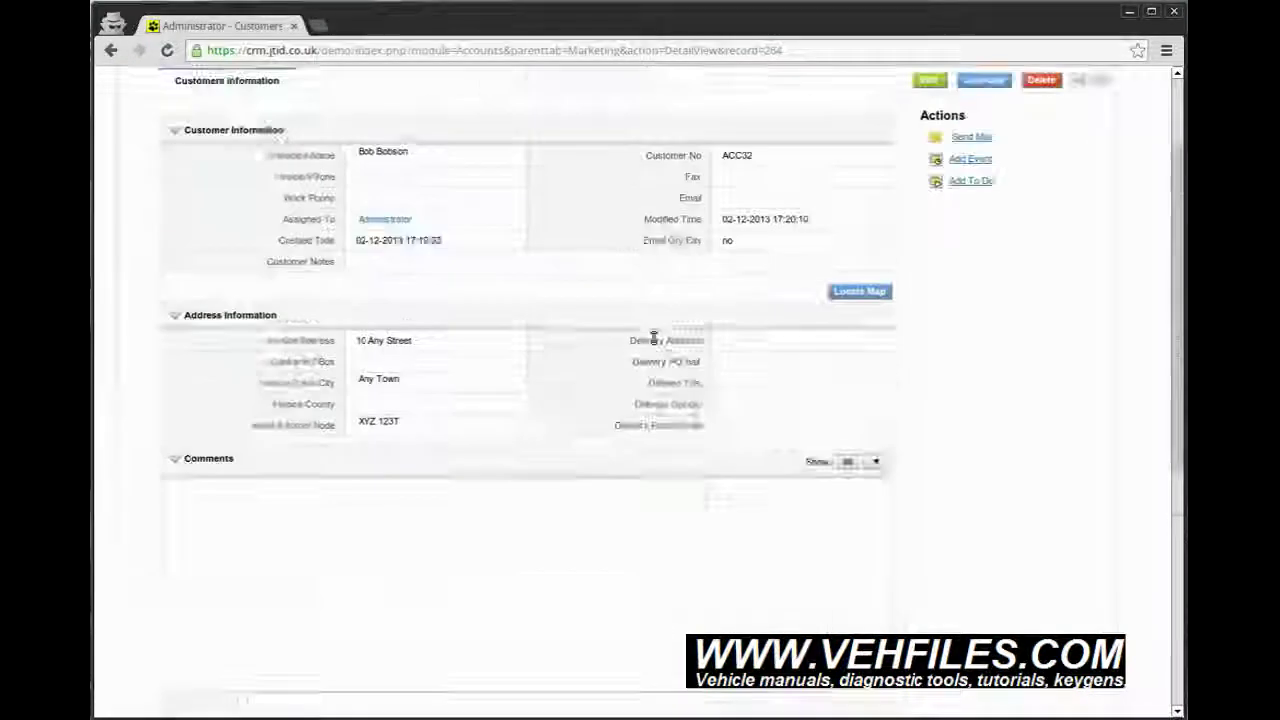
{"action": "scroll", "coordinate": [653, 337], "scroll_direction": "up", "scroll_amount": 3}
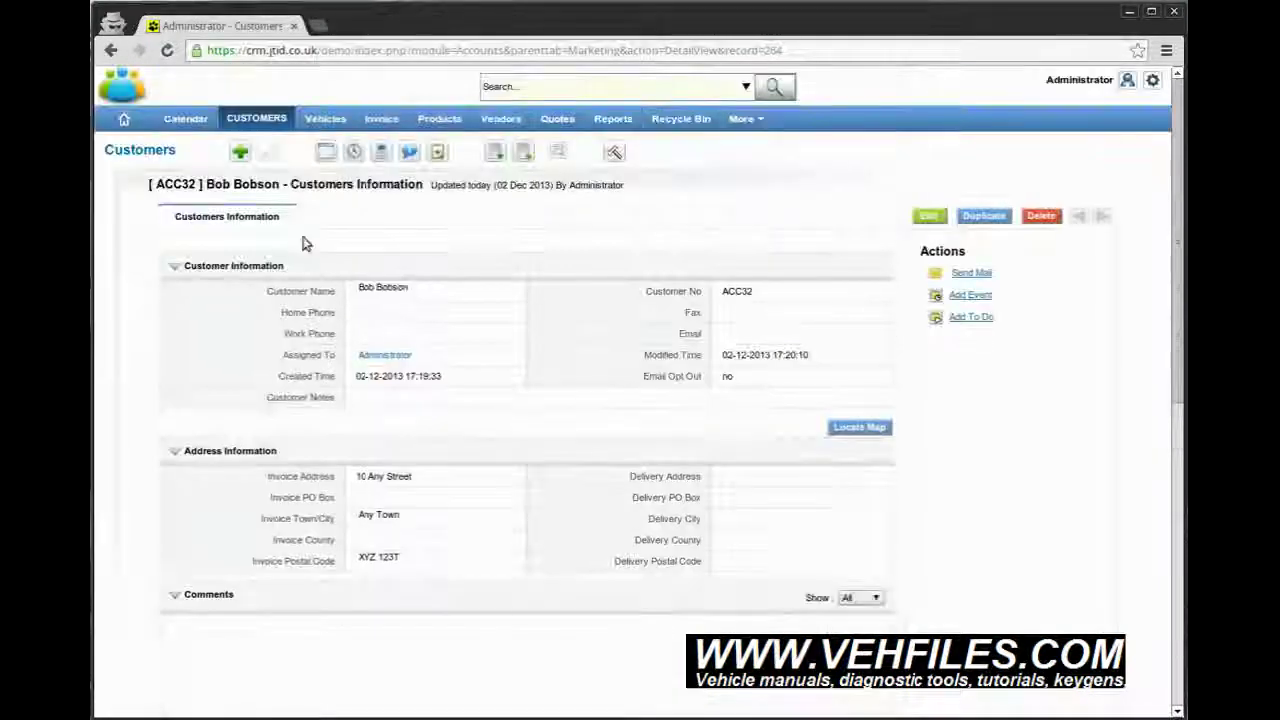
{"action": "left_click", "coordinate": [247, 121]}
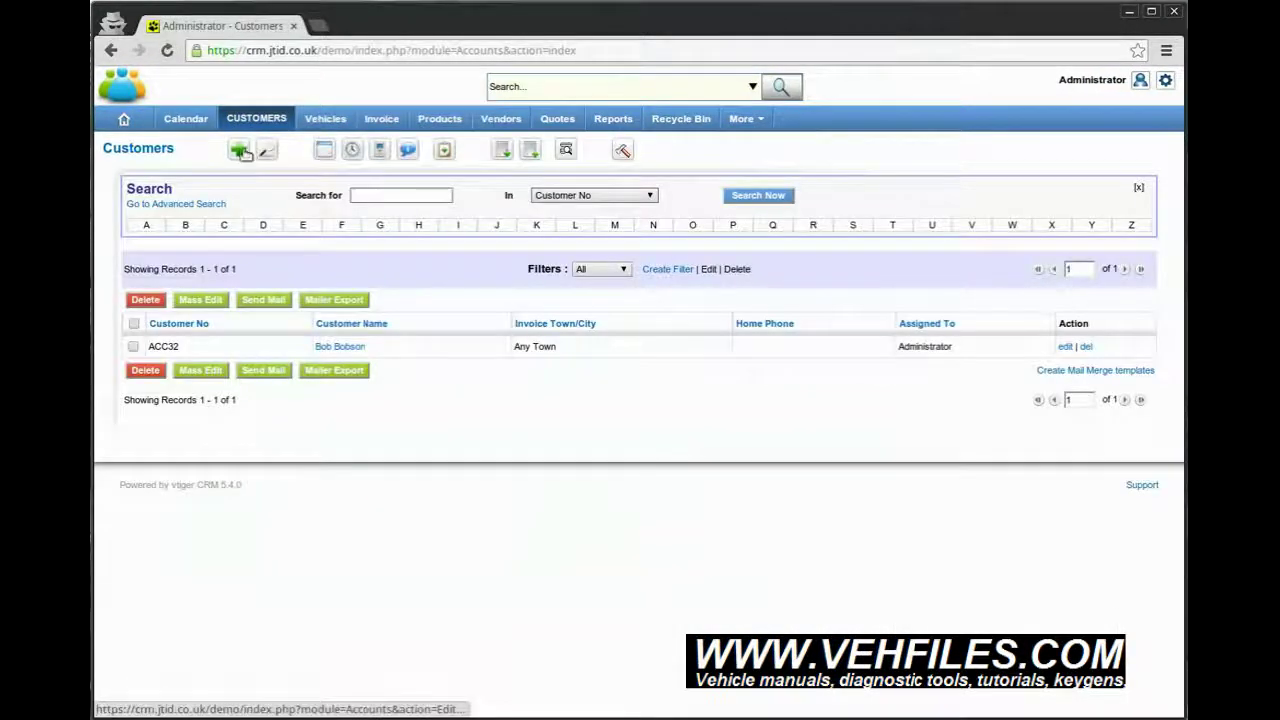
- Start a new customer and enter only the customer's full name, leaving other fields blank
{"action": "left_click", "coordinate": [241, 151]}
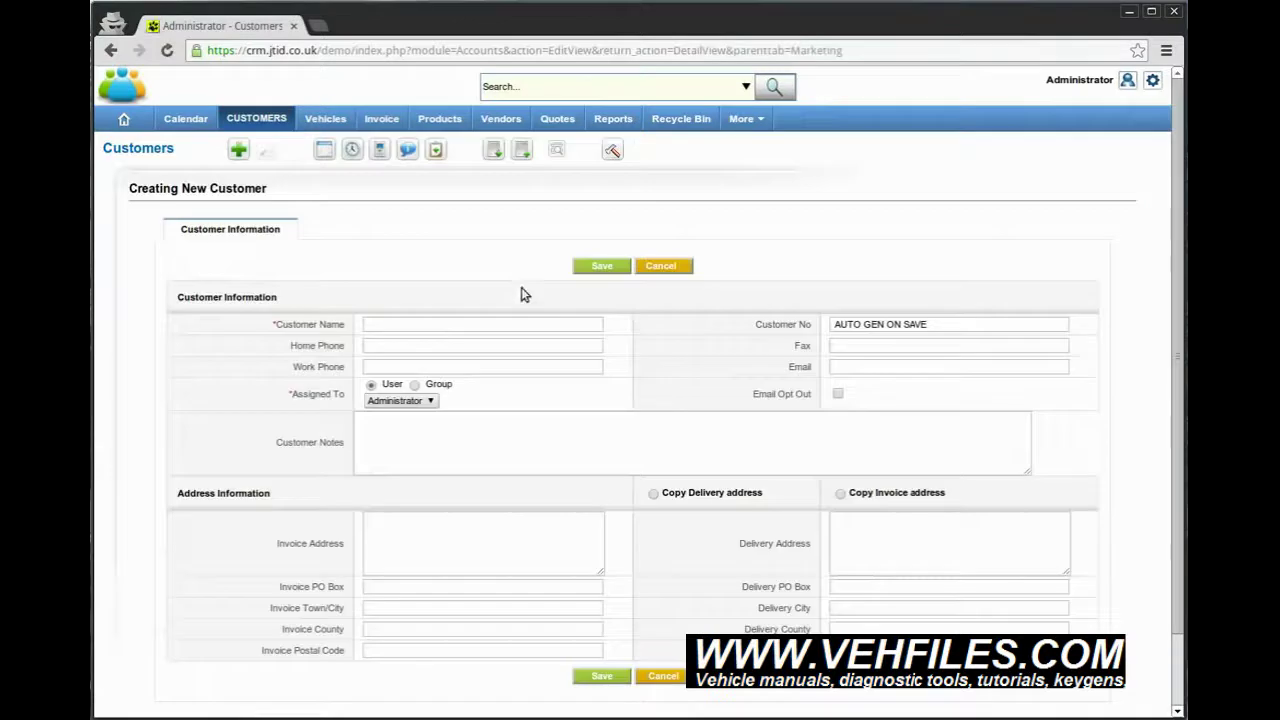
{"action": "left_click", "coordinate": [420, 322]}
{"action": "type", "text": "J"}
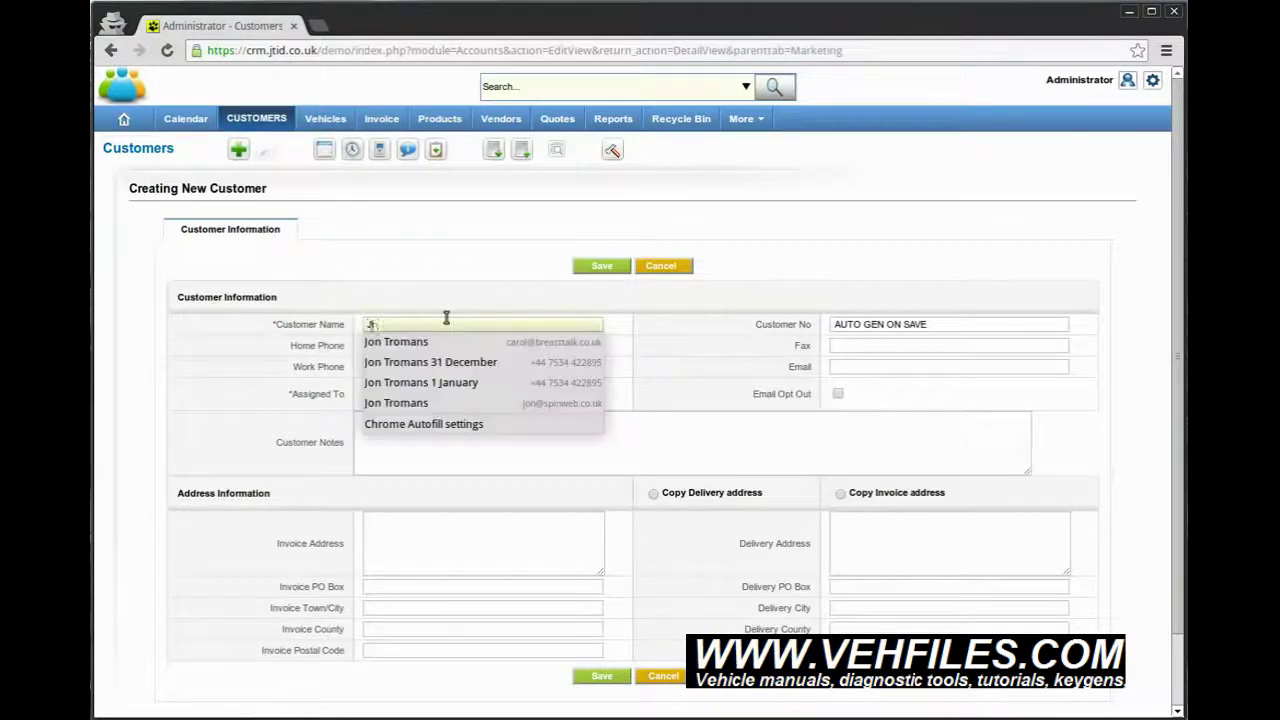
{"action": "type", "text": "on Jonson"}
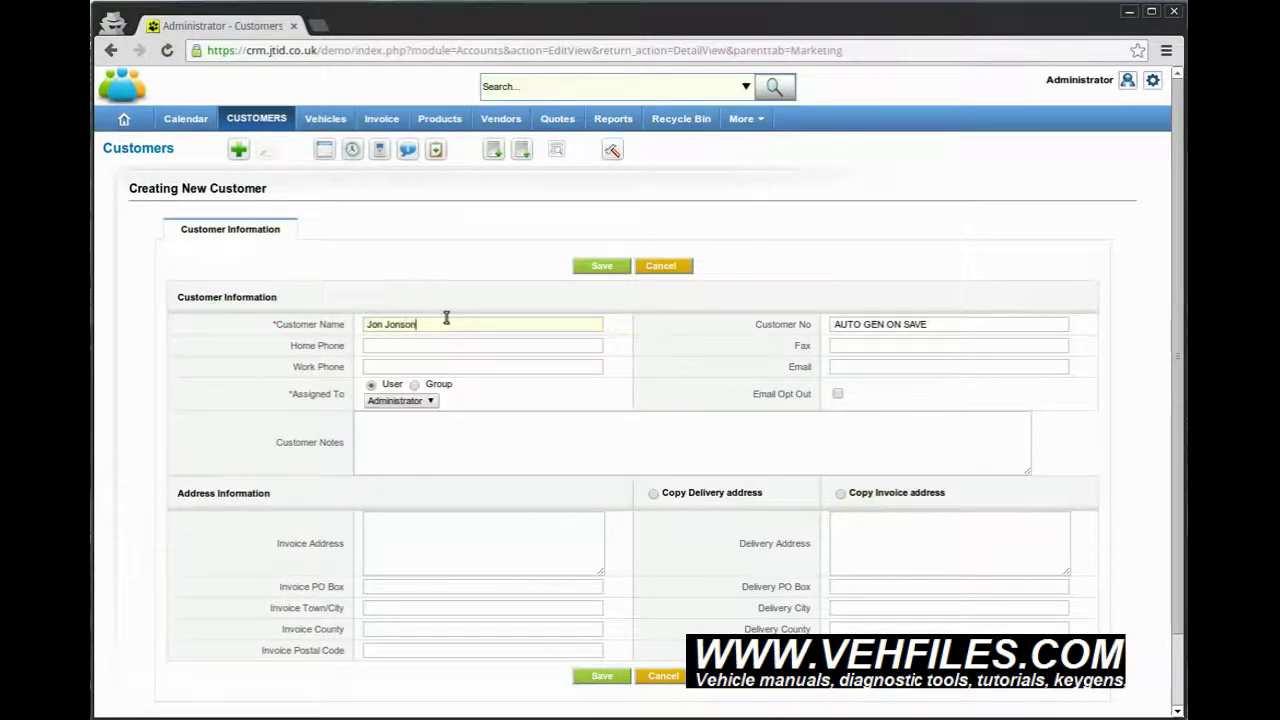
{"action": "key", "text": "Tab"}
{"action": "scroll", "coordinate": [634, 314], "scroll_direction": "down", "scroll_amount": 1}
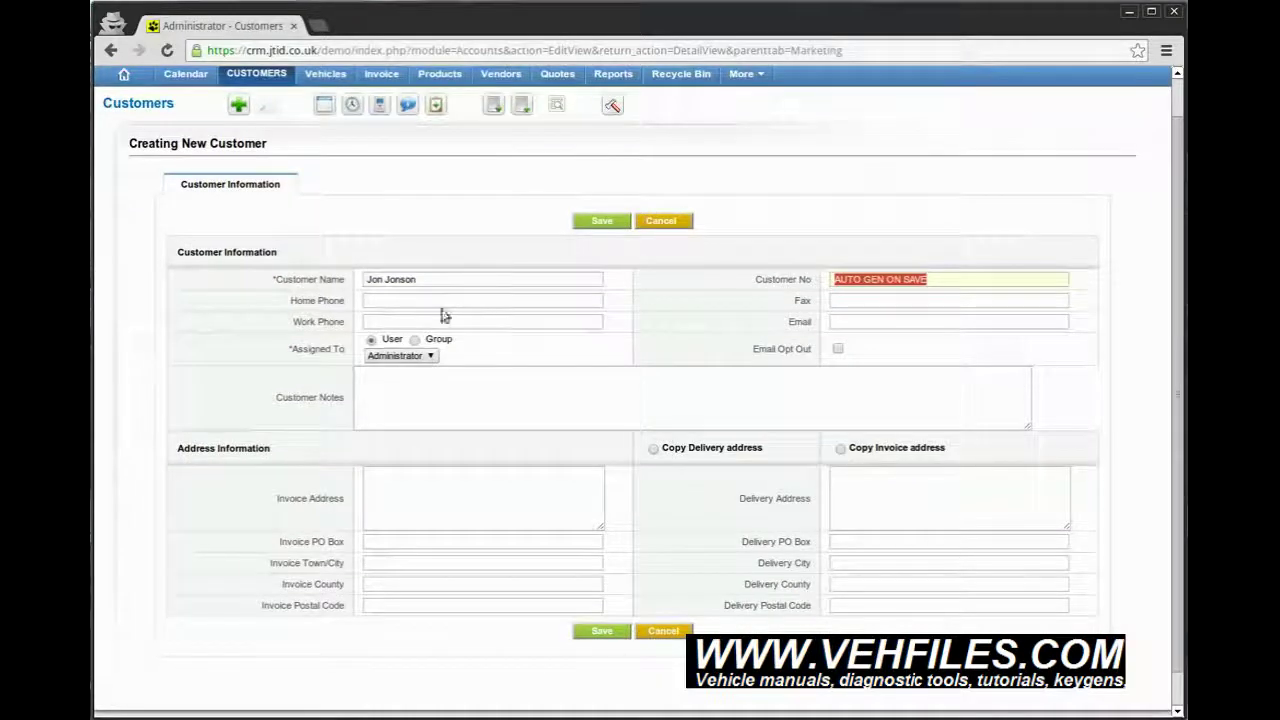
{"action": "scroll", "coordinate": [570, 328], "scroll_direction": "down", "scroll_amount": 1}
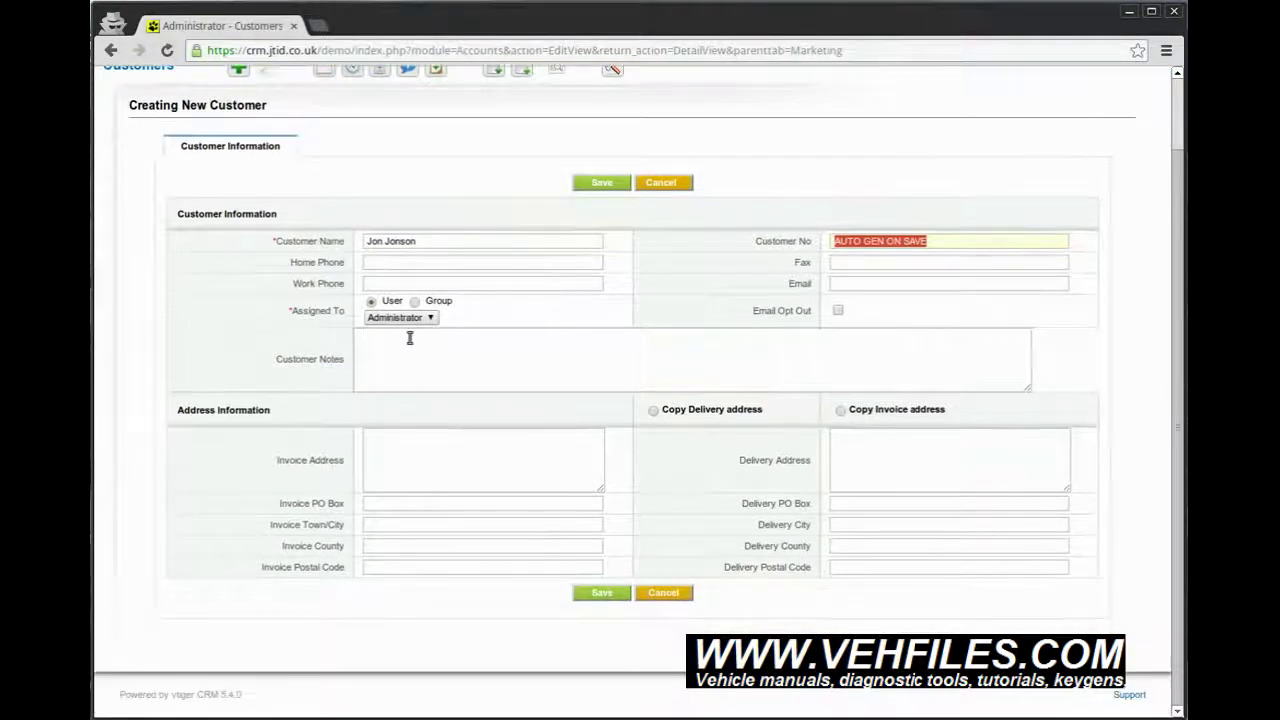
{"action": "left_click", "coordinate": [476, 347]}
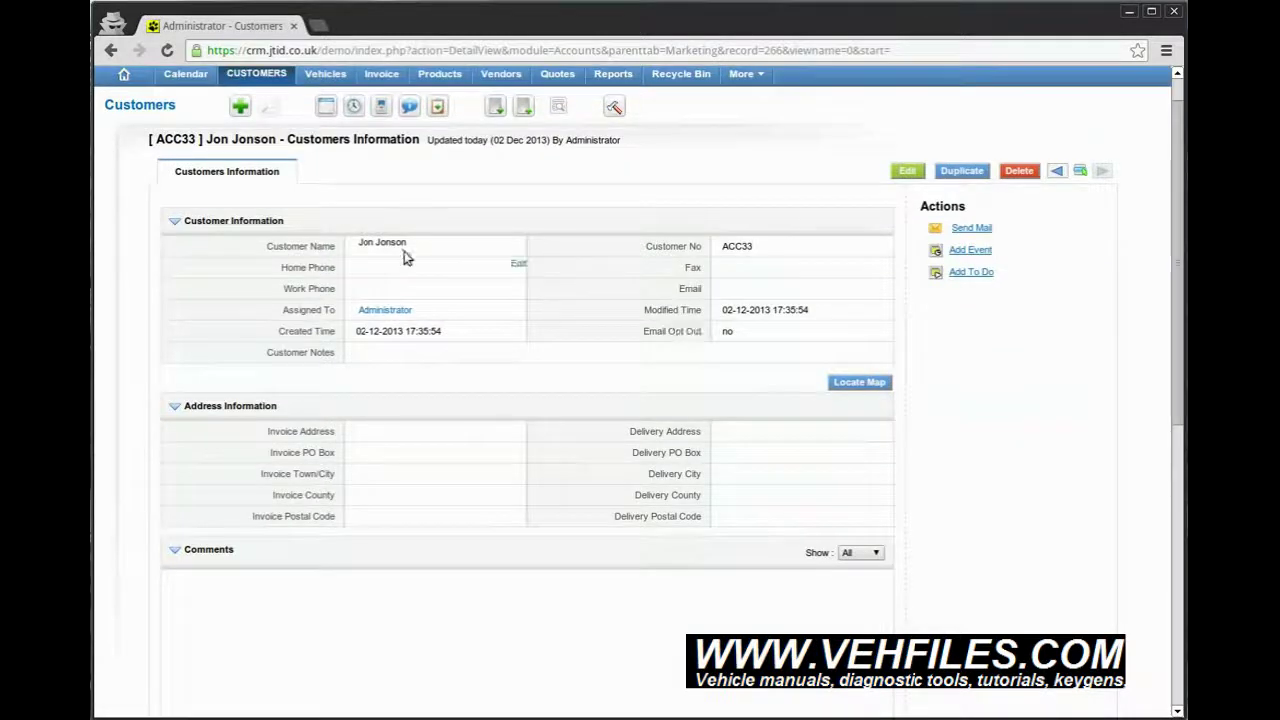
- Post the comment 'Leave comment' in the new customer's Comments section
{"action": "scroll", "coordinate": [650, 287], "scroll_direction": "down", "scroll_amount": 2}
{"action": "scroll", "coordinate": [719, 296], "scroll_direction": "up", "scroll_amount": 2}
{"action": "scroll", "coordinate": [720, 297], "scroll_direction": "down", "scroll_amount": 3}
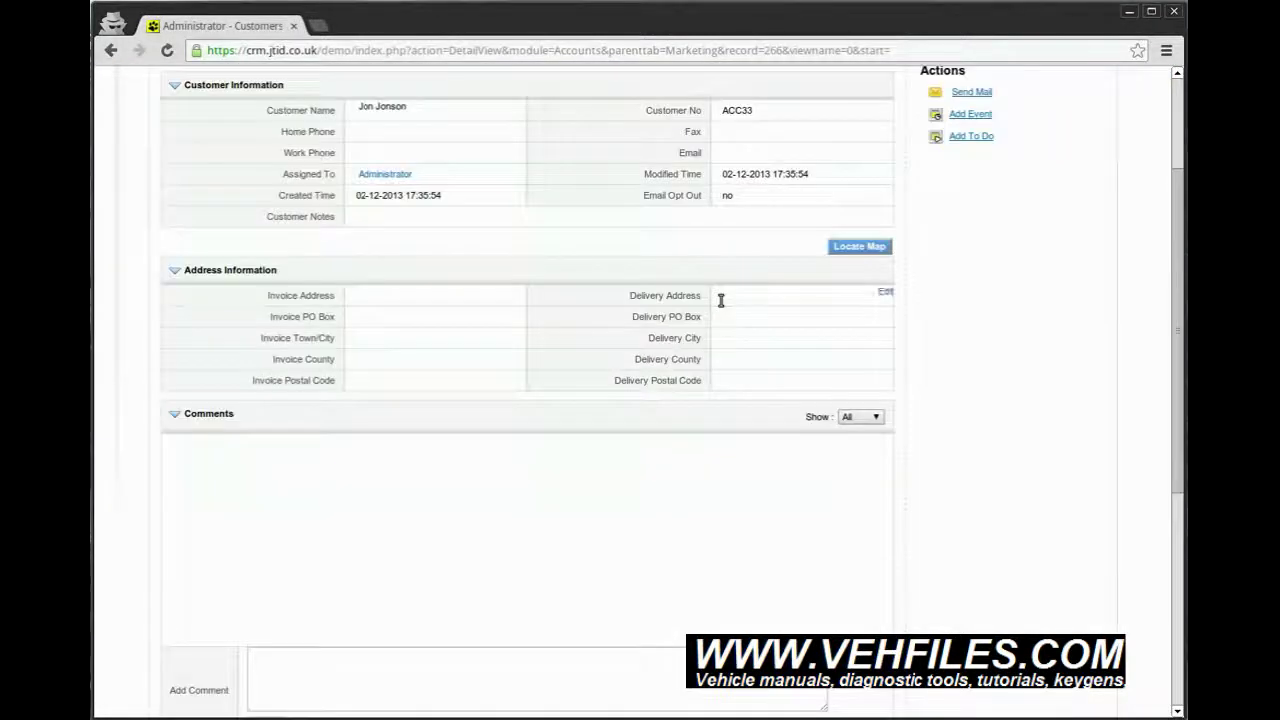
{"action": "scroll", "coordinate": [835, 337], "scroll_direction": "down", "scroll_amount": 1}
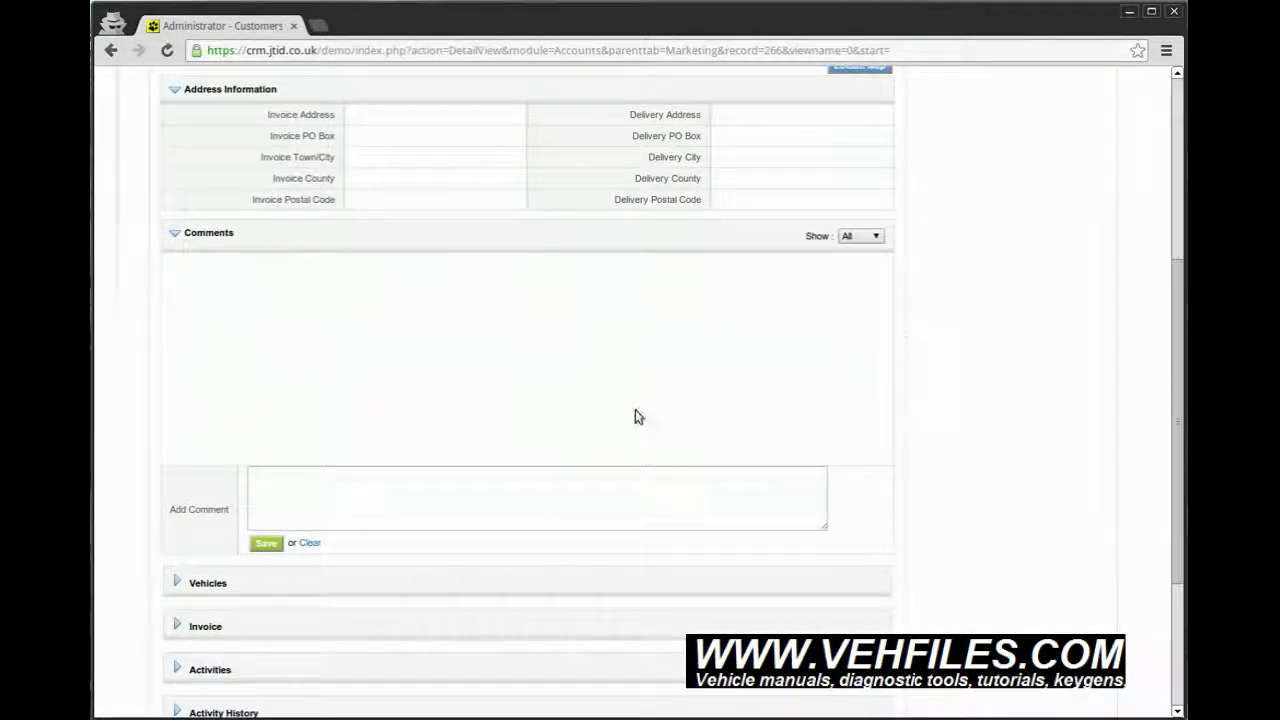
{"action": "left_click", "coordinate": [509, 489]}
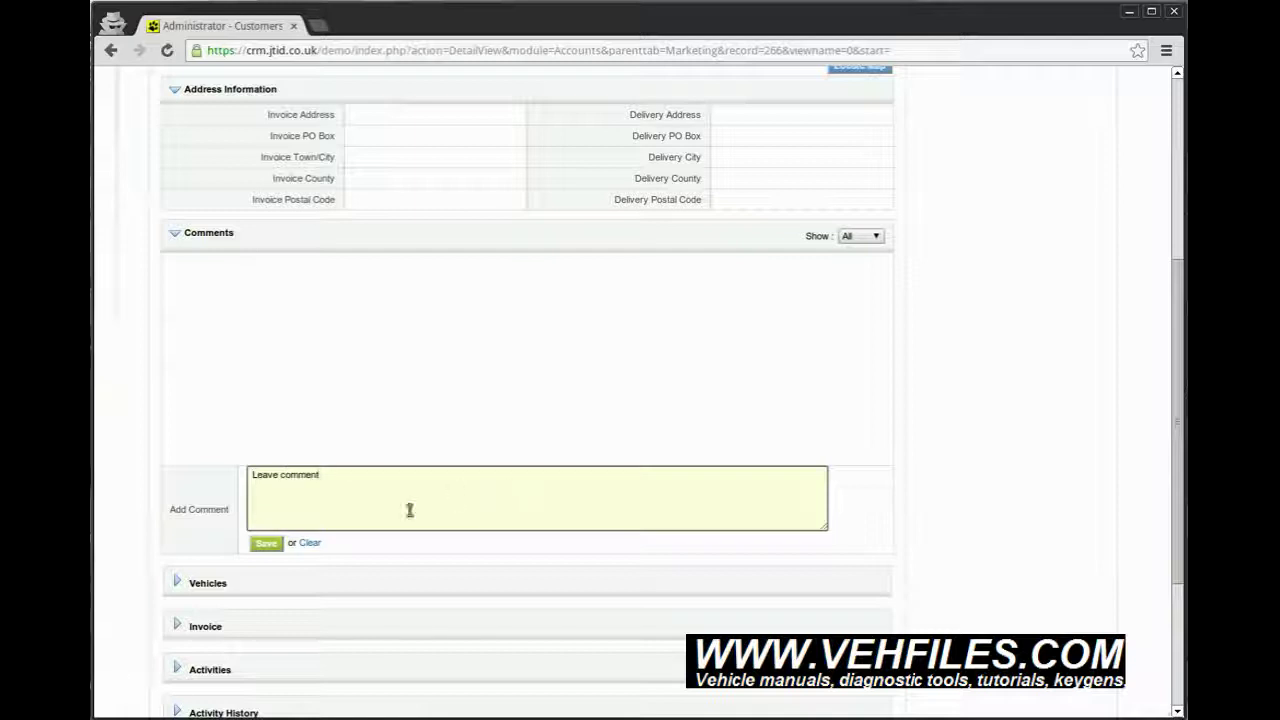
{"action": "left_click", "coordinate": [276, 546]}
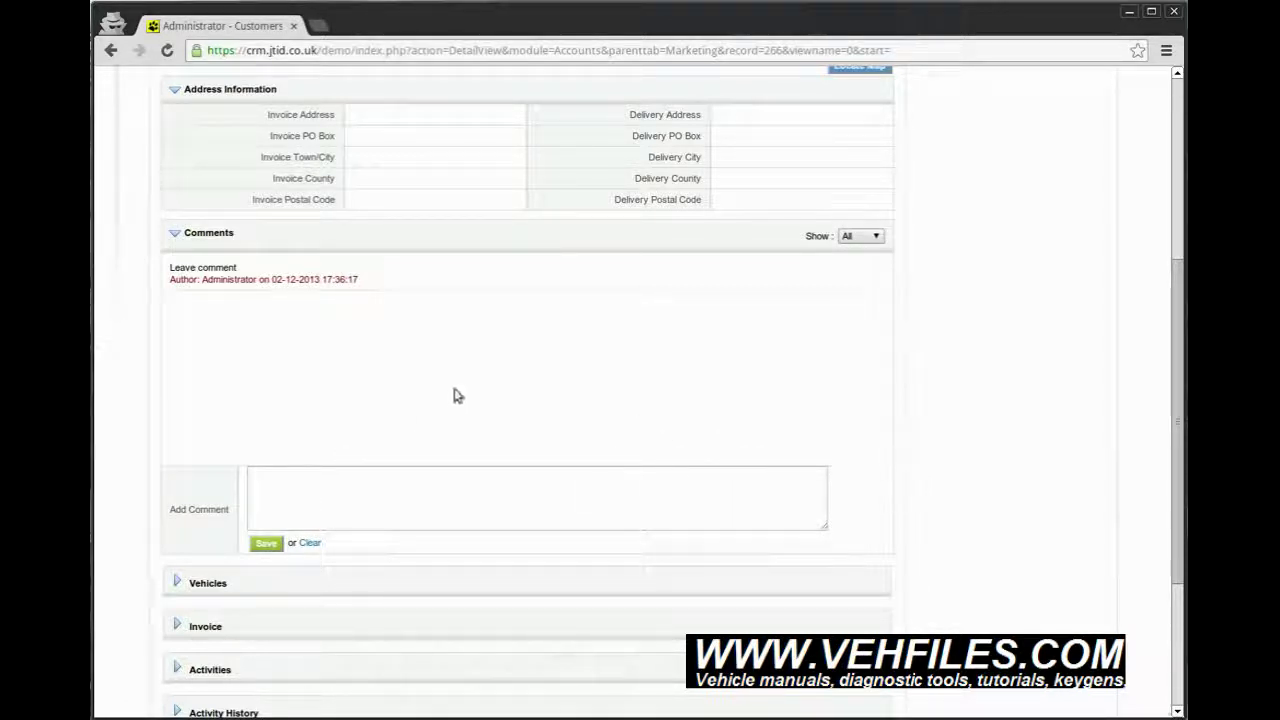
- Expand and collapse the customer's Vehicles list, then return to the Customers list showing ACC32 and ACC33
{"action": "scroll", "coordinate": [886, 393], "scroll_direction": "down", "scroll_amount": 2}
{"action": "scroll", "coordinate": [877, 395], "scroll_direction": "up", "scroll_amount": 5}
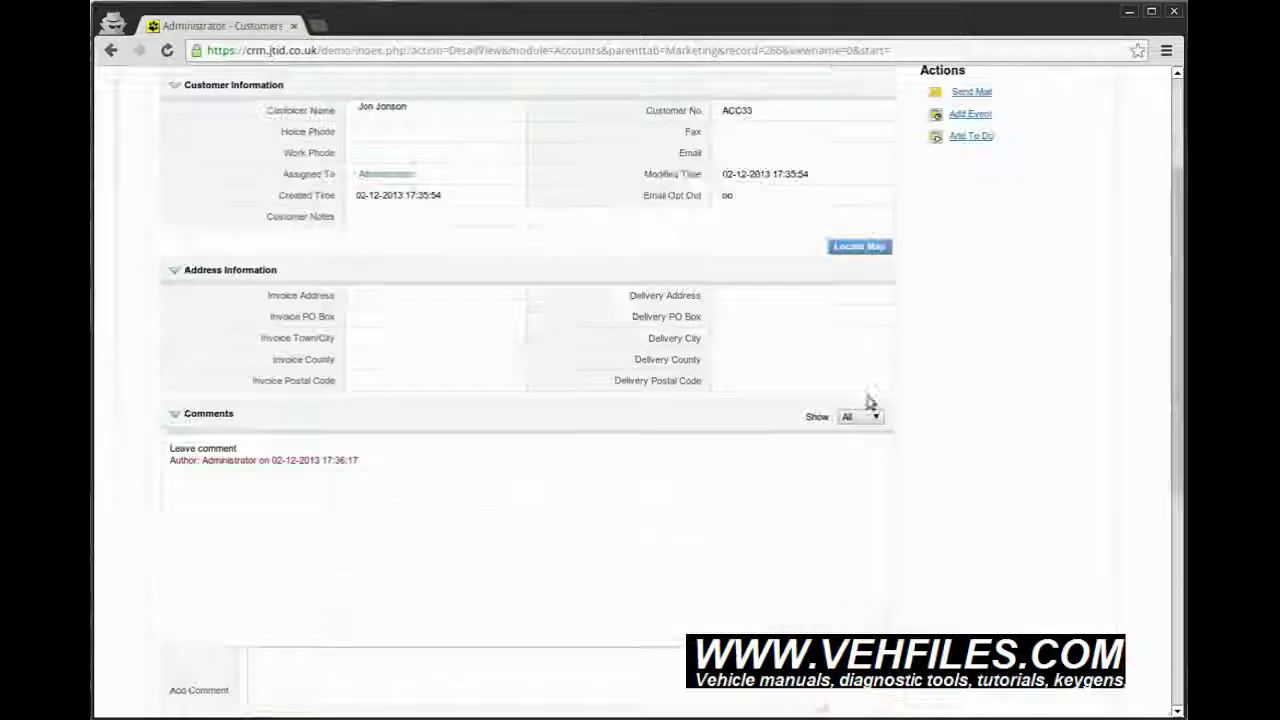
{"action": "scroll", "coordinate": [688, 533], "scroll_direction": "down", "scroll_amount": 5}
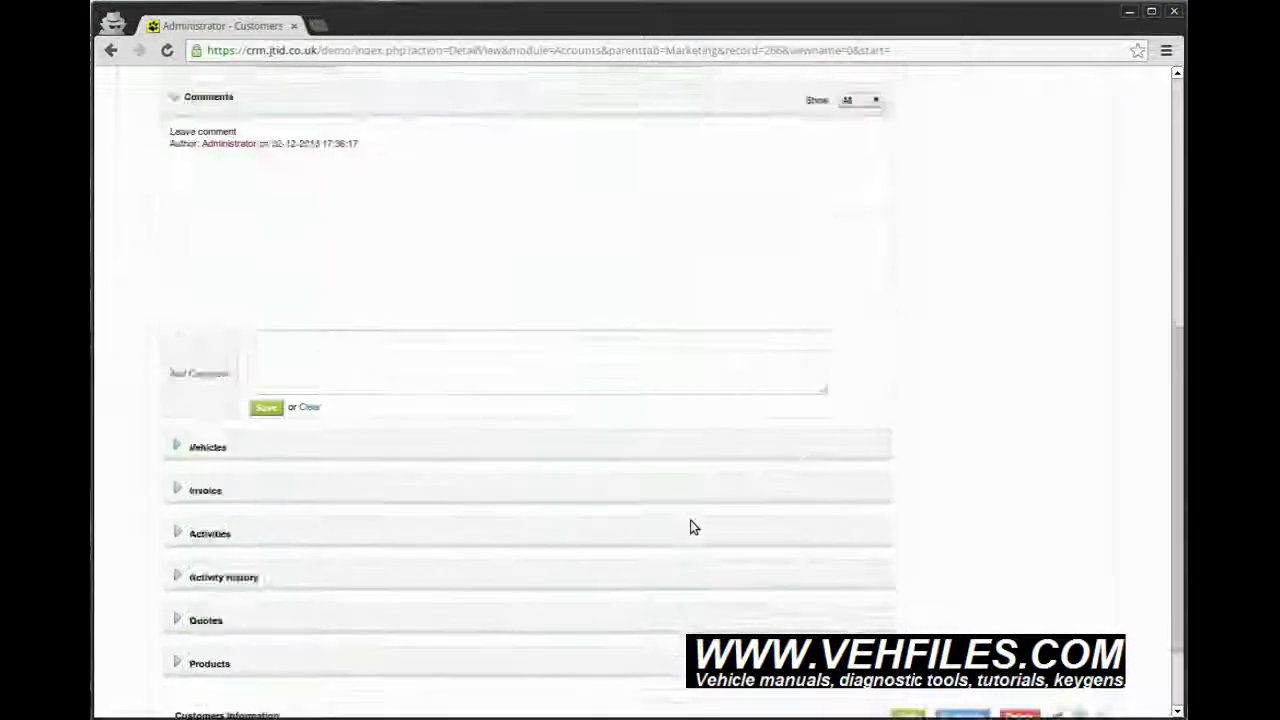
{"action": "left_click", "coordinate": [183, 340]}
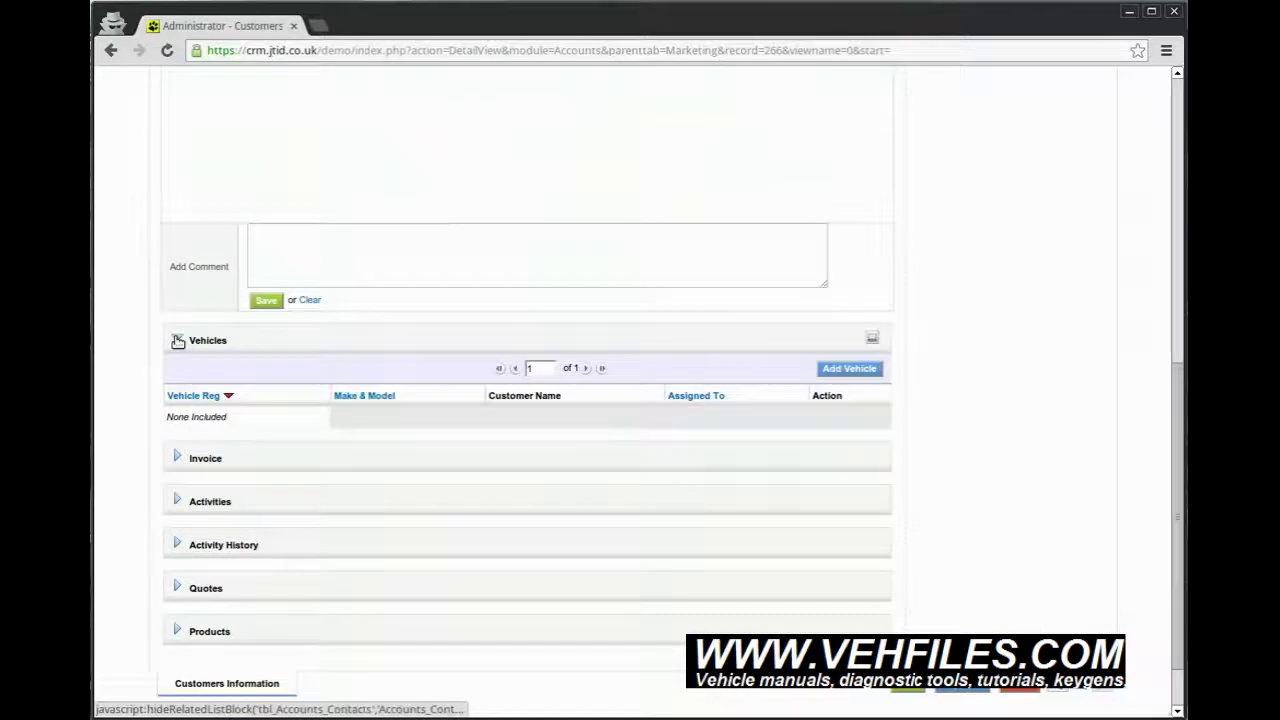
{"action": "left_click", "coordinate": [183, 340]}
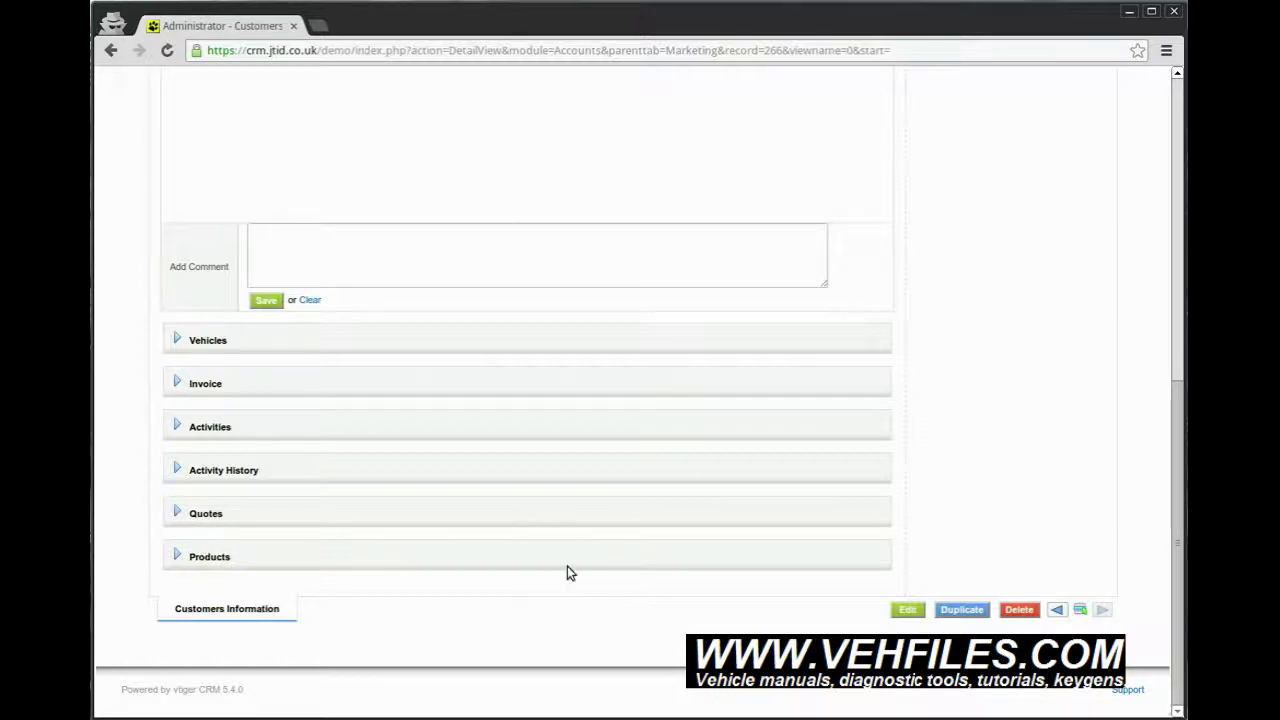
{"action": "scroll", "coordinate": [590, 521], "scroll_direction": "up", "scroll_amount": 6}
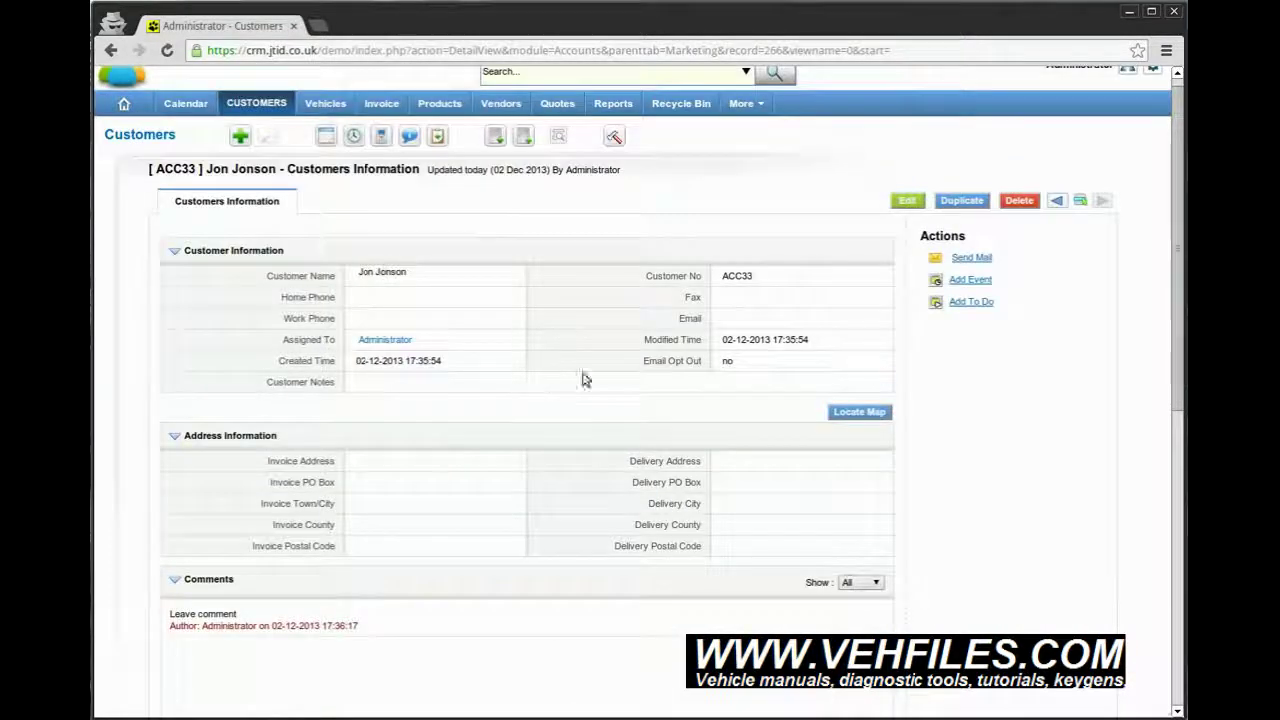
{"action": "left_click", "coordinate": [256, 103]}
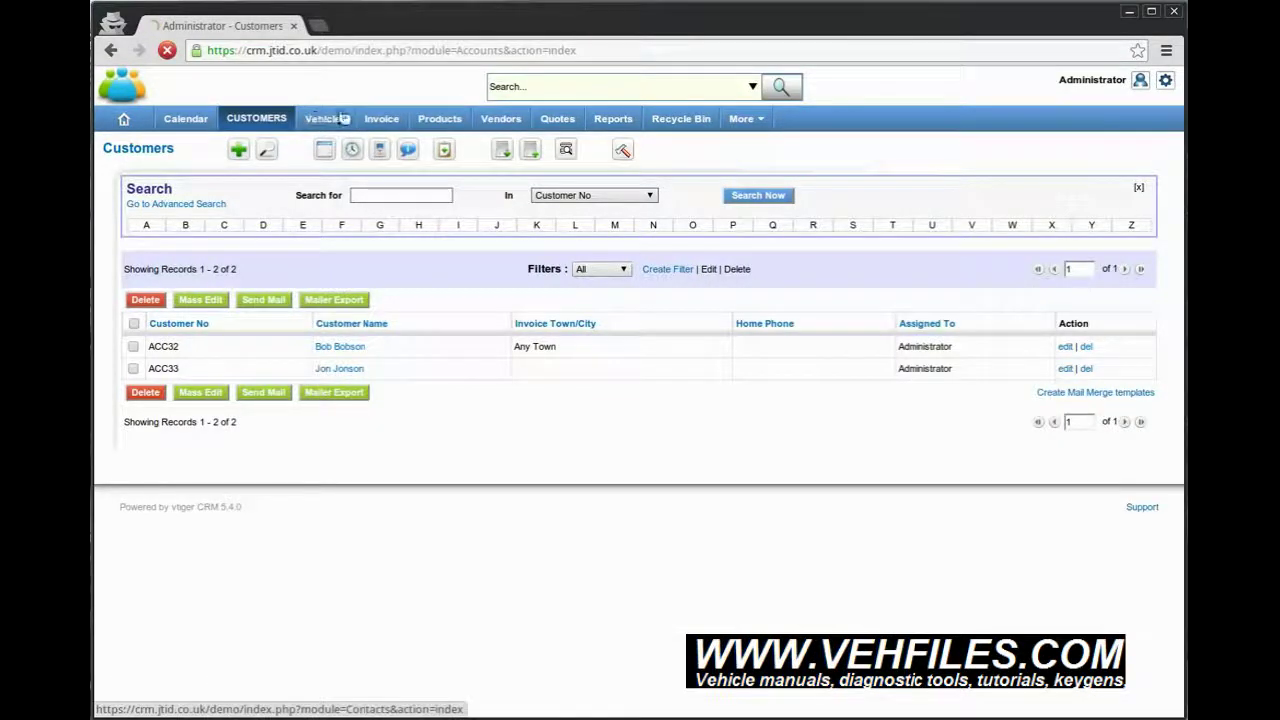
- Go to the Vehicles list and start a new vehicle record
{"action": "left_click", "coordinate": [325, 118]}
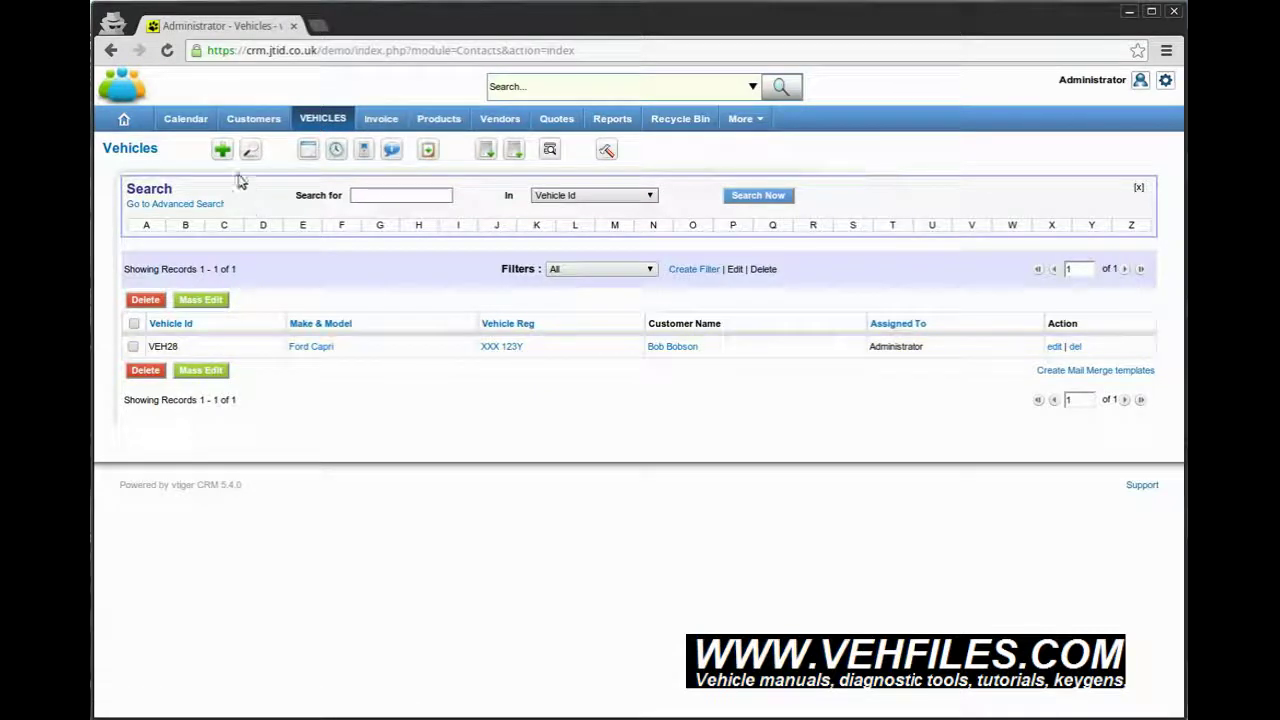
{"action": "left_click", "coordinate": [222, 149]}
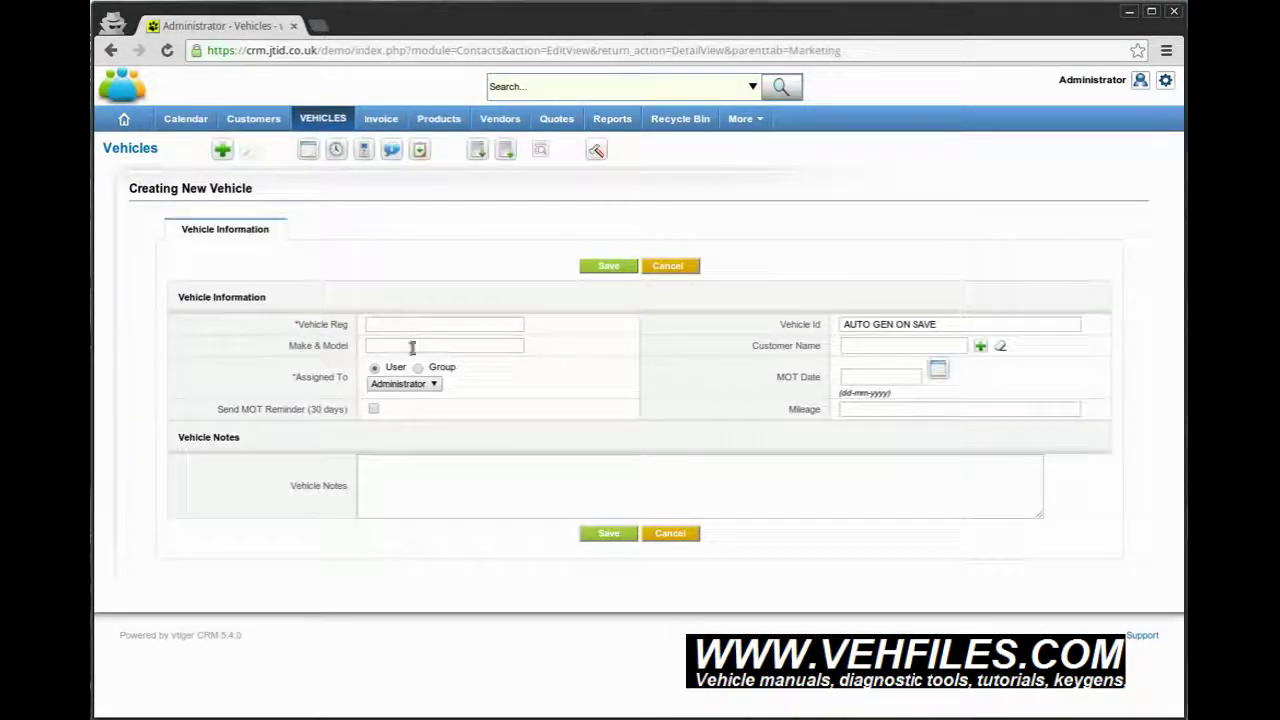
- Assign the vehicle to the new customer and enter its registration and make 'Ford Escort'
{"action": "left_click", "coordinate": [998, 346]}
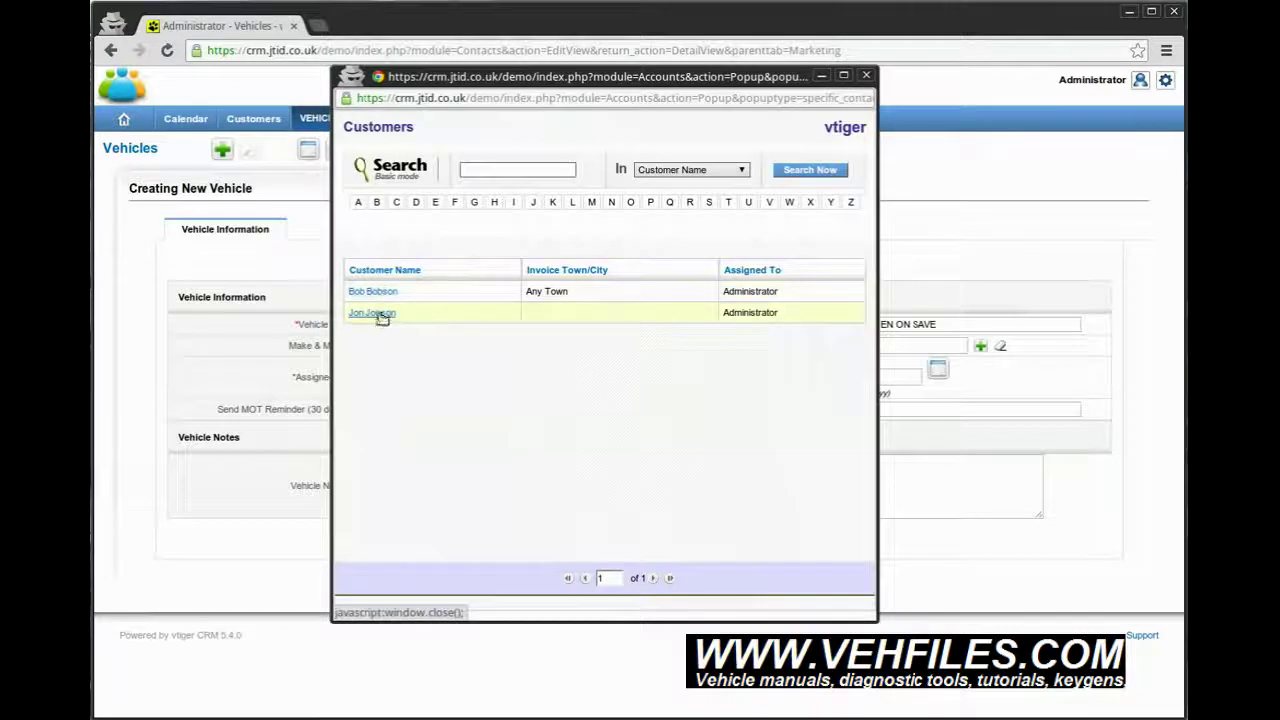
{"action": "left_click", "coordinate": [380, 313]}
{"action": "left_click", "coordinate": [419, 326]}
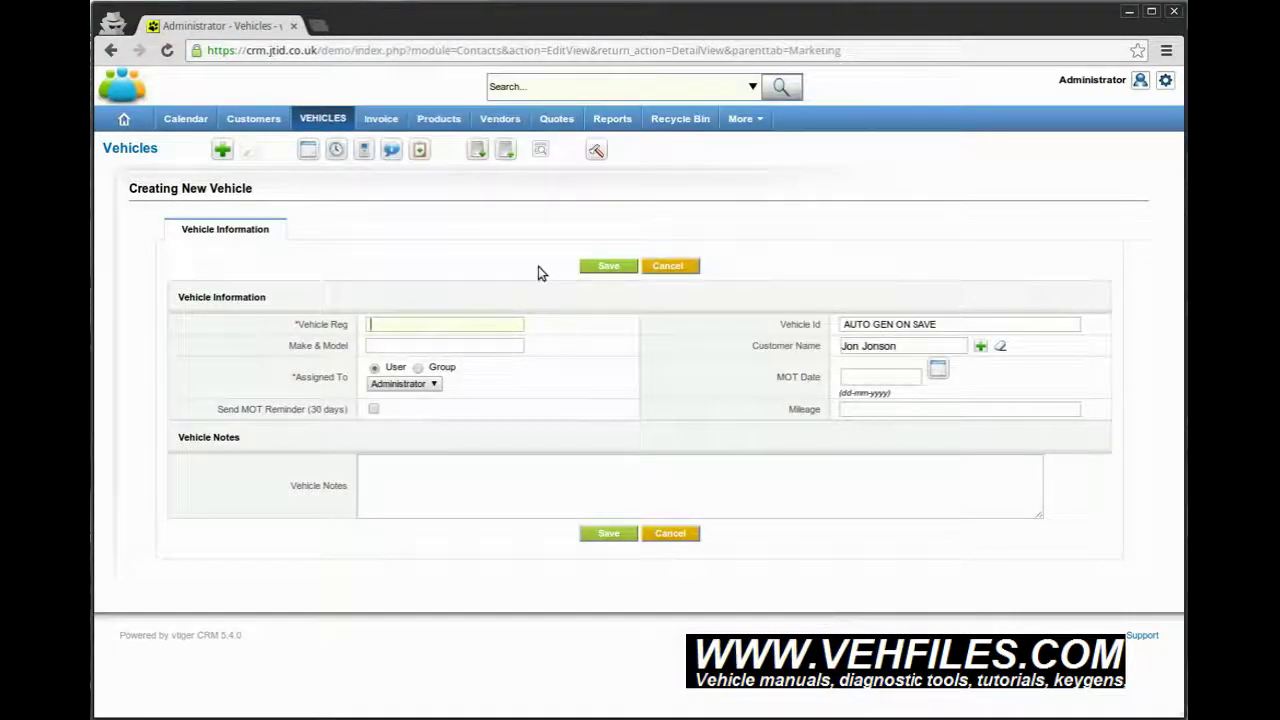
{"action": "type", "text": "VW 4"}
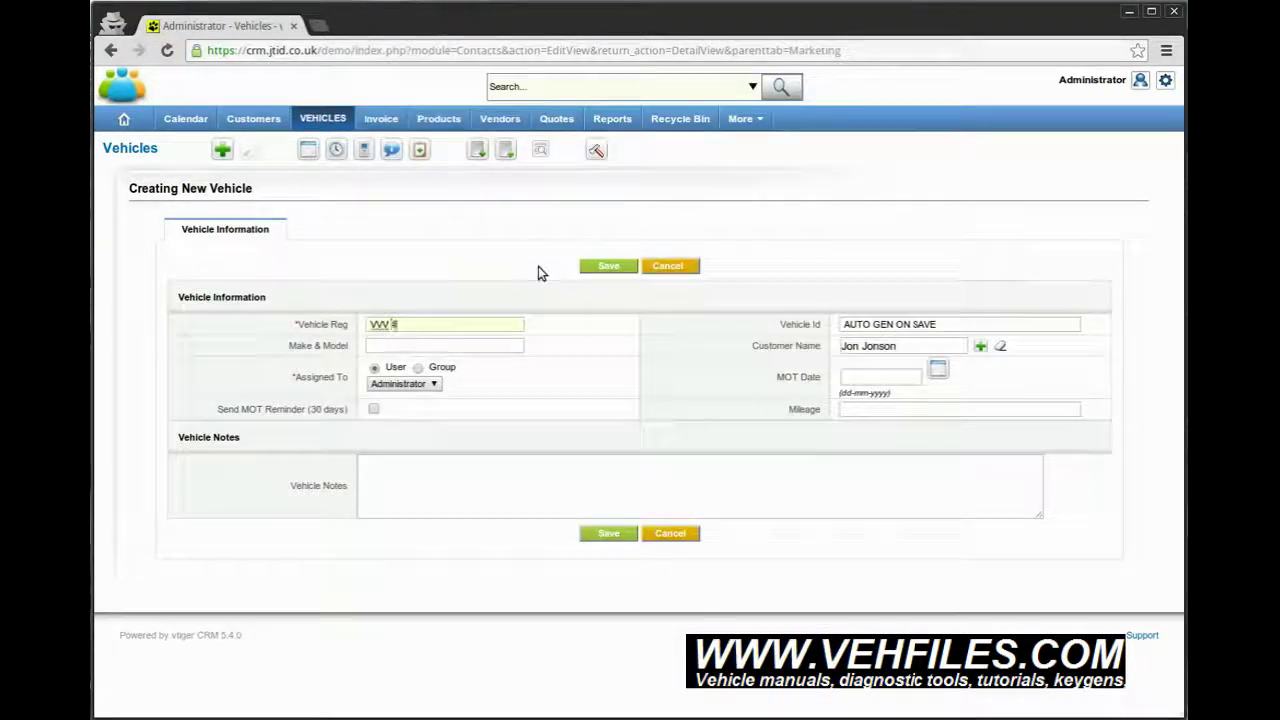
{"action": "type", "text": "567Y"}
{"action": "left_click", "coordinate": [471, 346]}
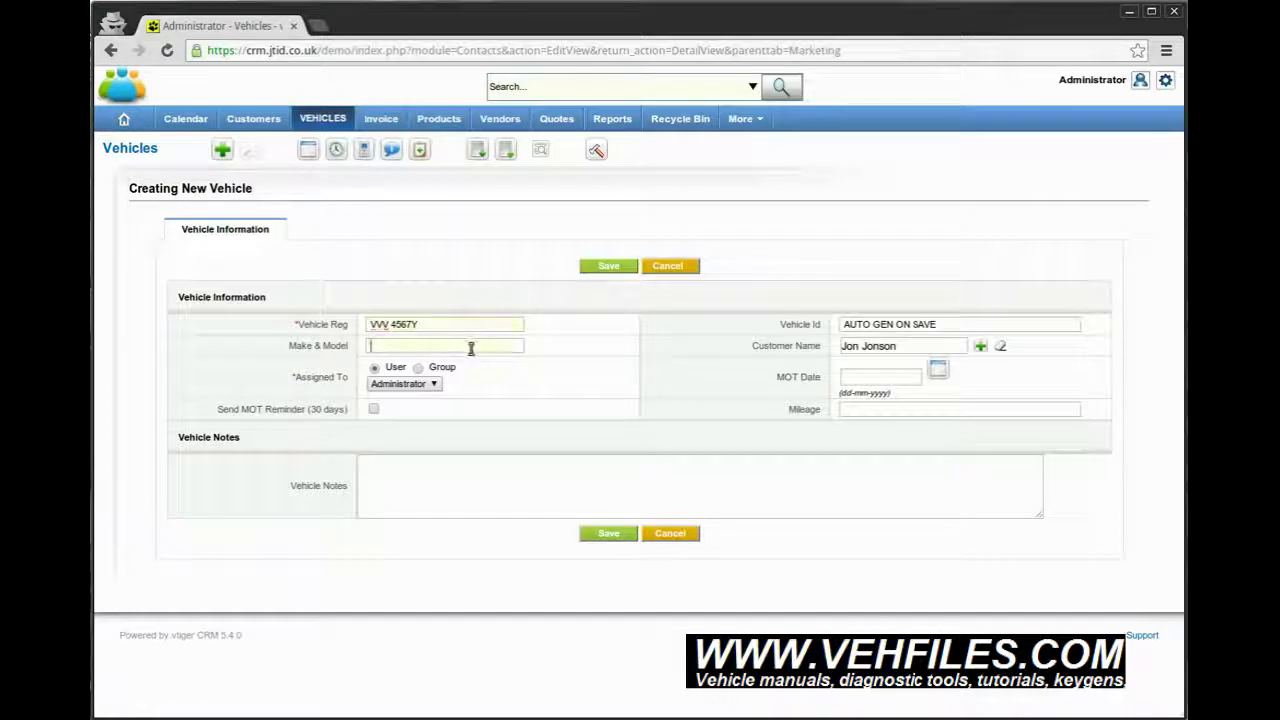
{"action": "type", "text": "Ford Escort"}
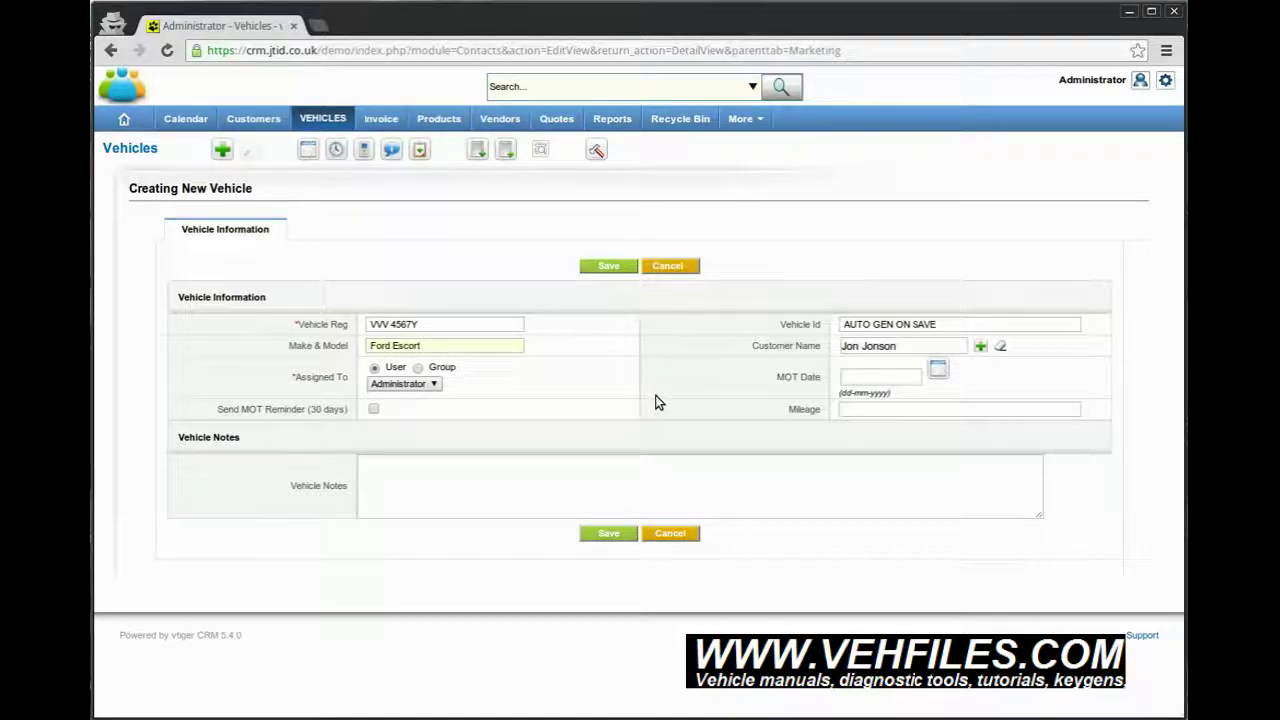
- Set the MOT date to 31-12-2013, enable the 30-day MOT reminder, and save
{"action": "left_click", "coordinate": [938, 369]}
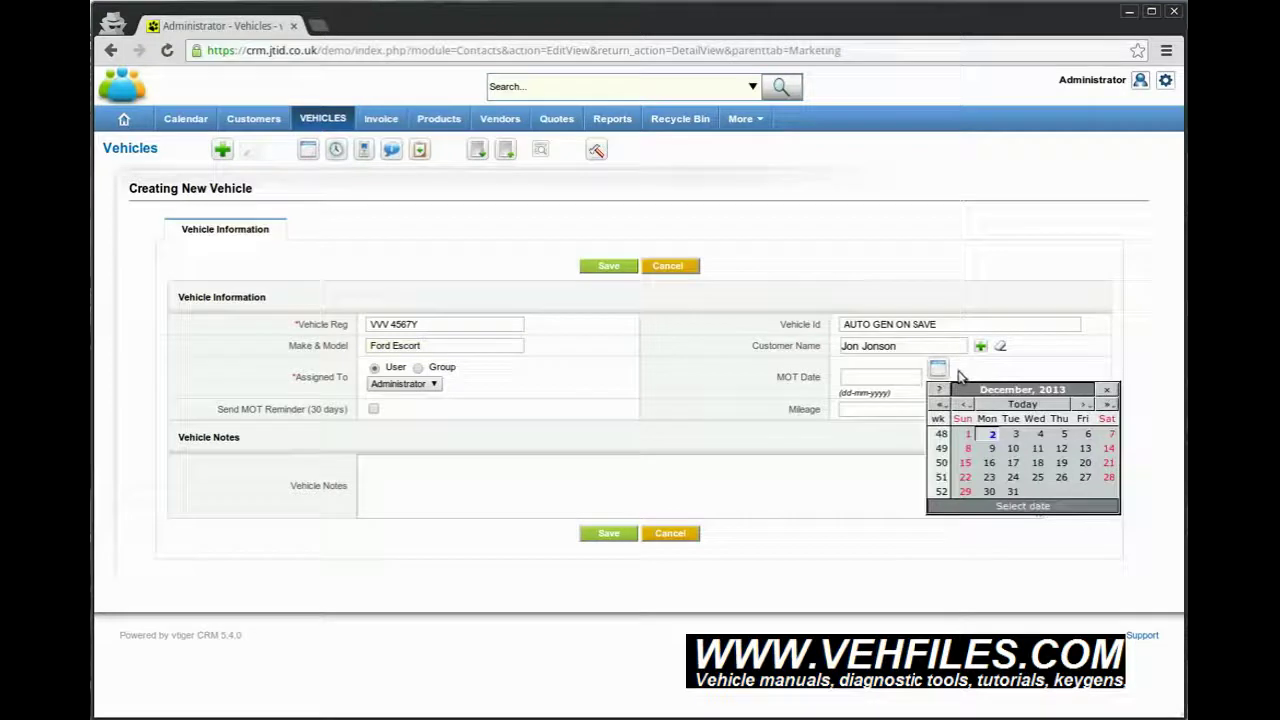
{"action": "left_click", "coordinate": [1013, 491]}
{"action": "left_click", "coordinate": [373, 409]}
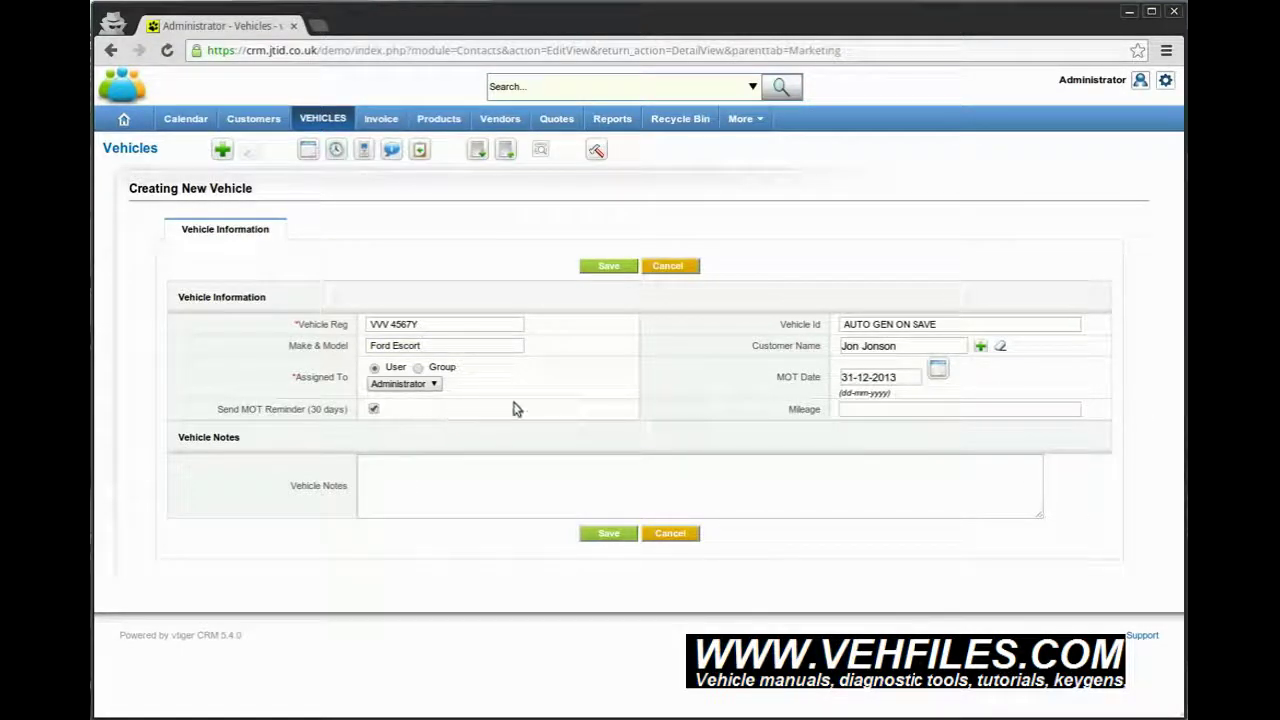
{"action": "left_click", "coordinate": [607, 267]}
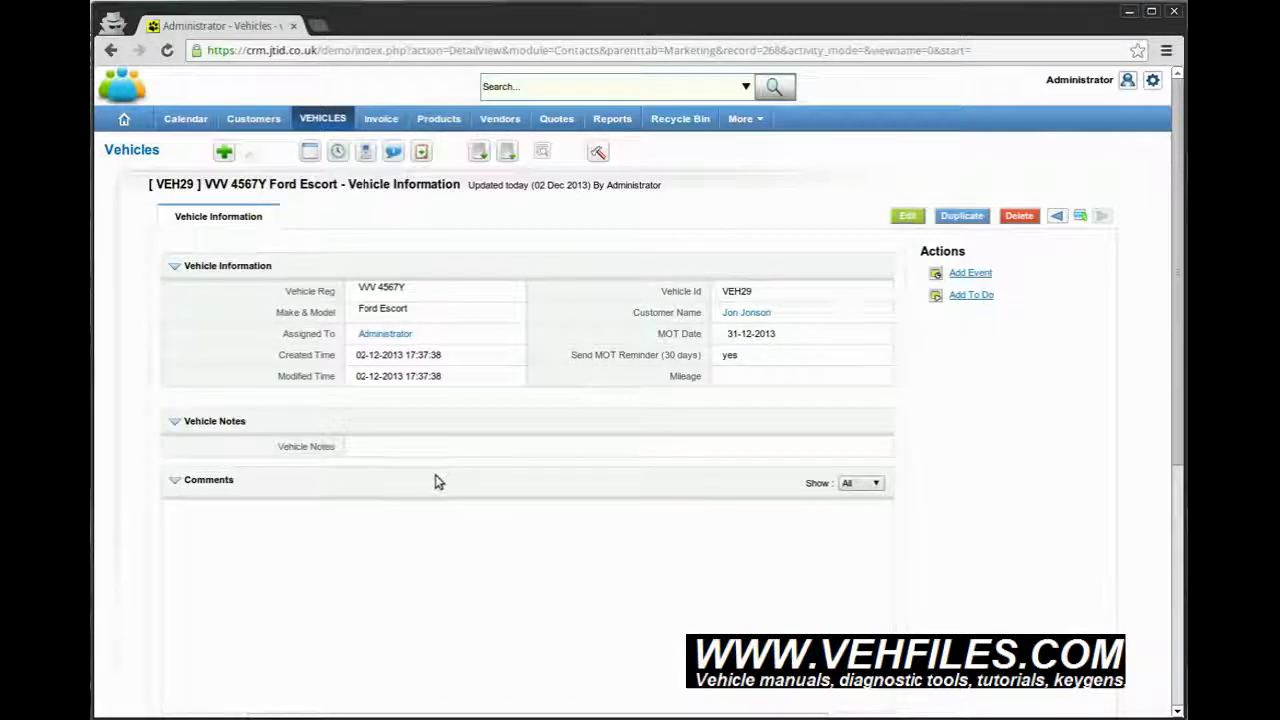
- Add the comment 'Leave comment' to the Ford Escort vehicle record
{"action": "scroll", "coordinate": [300, 483], "scroll_direction": "down", "scroll_amount": 2}
{"action": "left_click", "coordinate": [285, 565]}
{"action": "type", "text": "Le"}
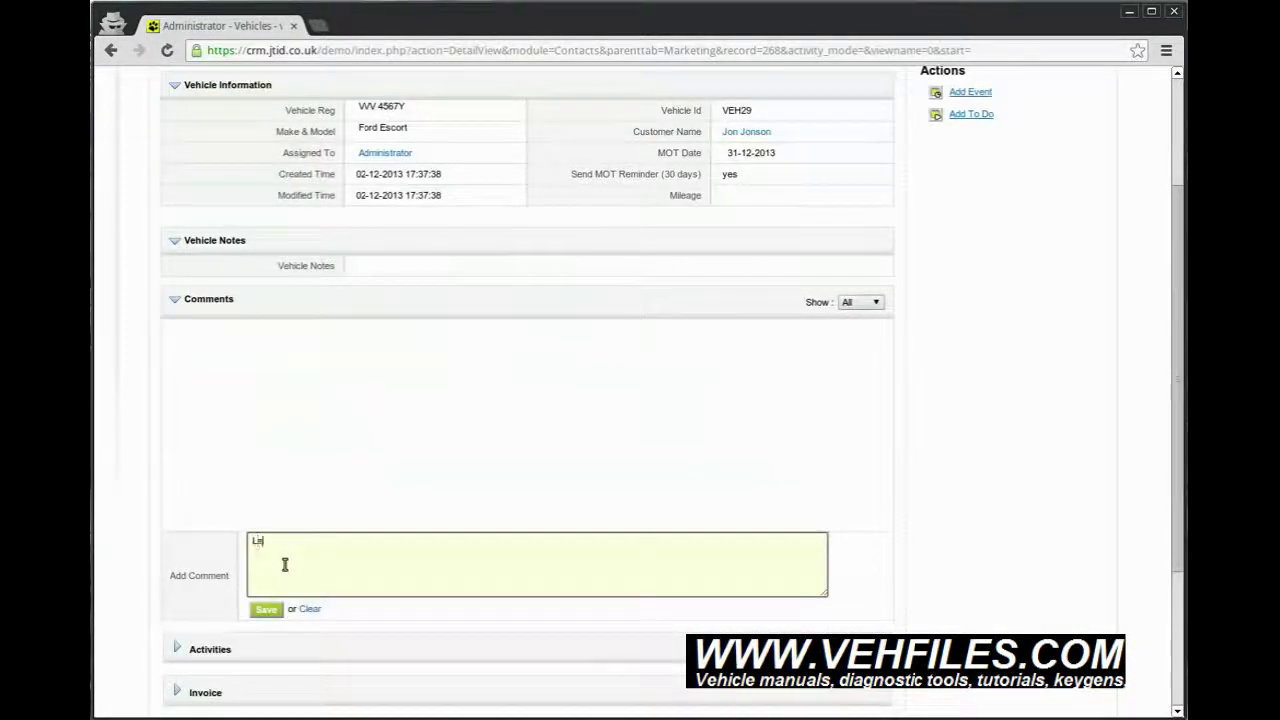
{"action": "type", "text": "ave comment"}
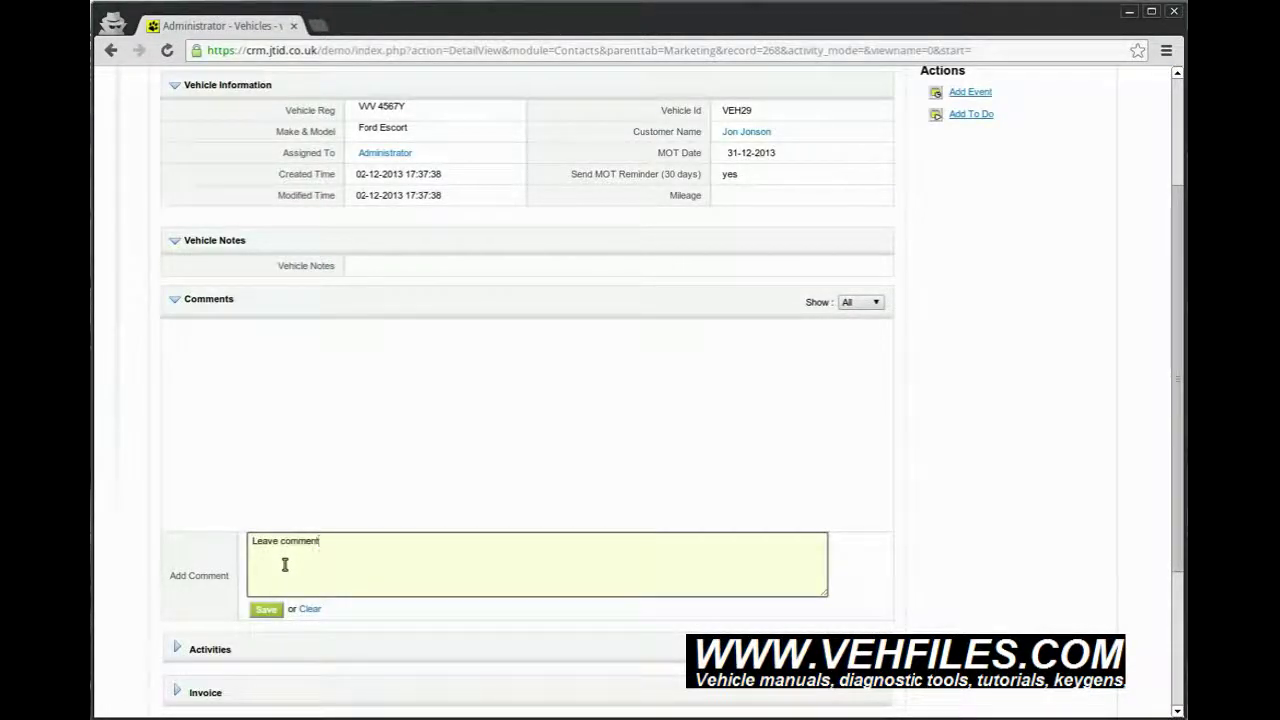
{"action": "left_click", "coordinate": [267, 609]}
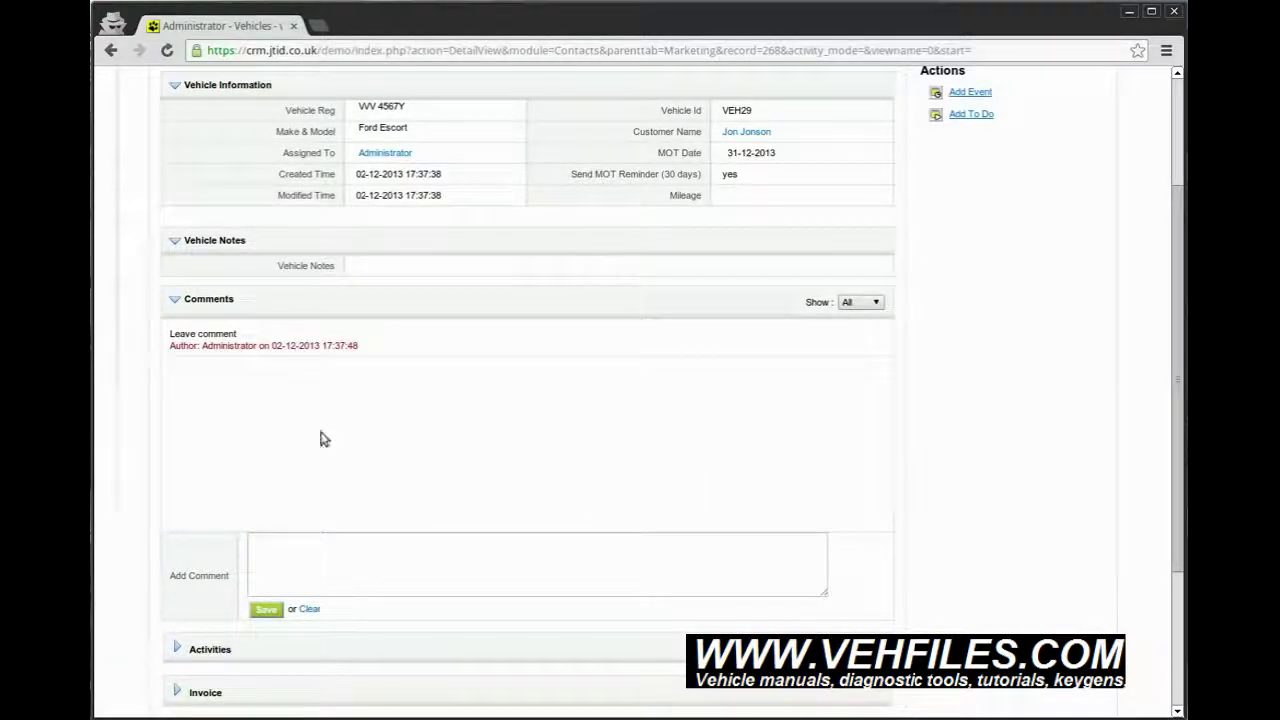
- Return to the Vehicles list, now showing VEH28 Ford Capri and VEH29 Ford Escort
{"action": "scroll", "coordinate": [366, 378], "scroll_direction": "up", "scroll_amount": 2}
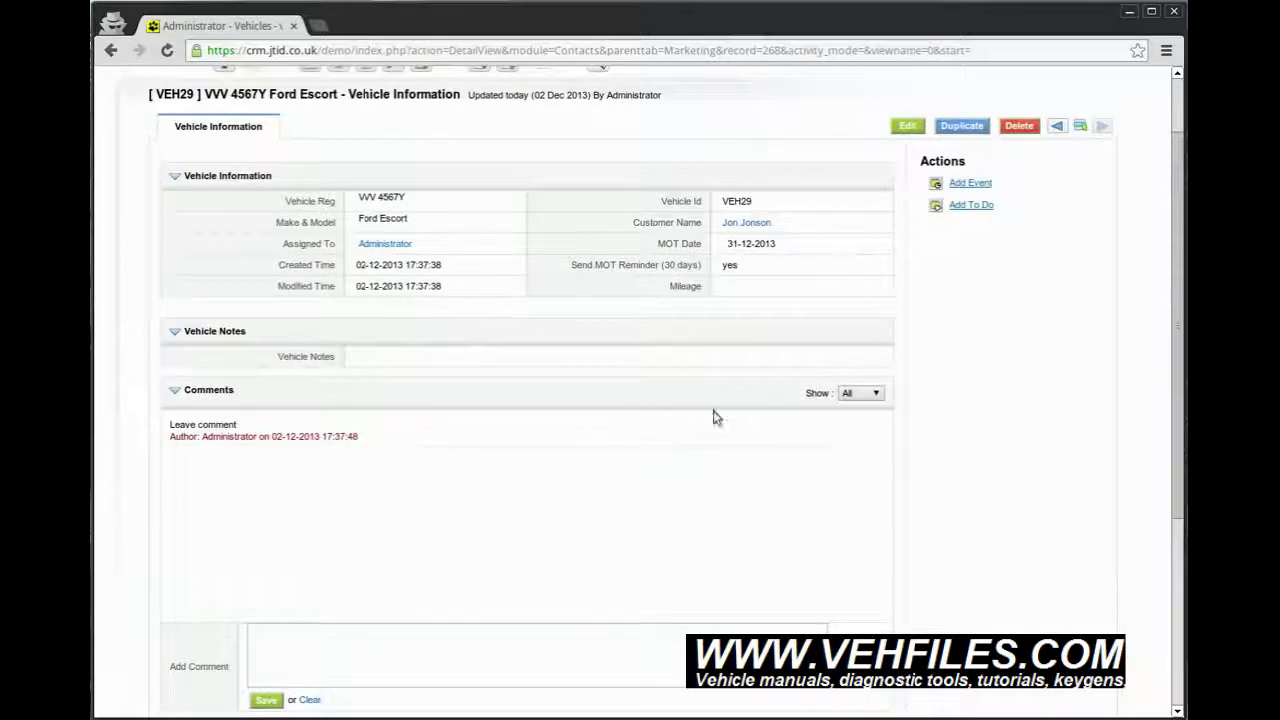
{"action": "scroll", "coordinate": [608, 469], "scroll_direction": "down", "scroll_amount": 5}
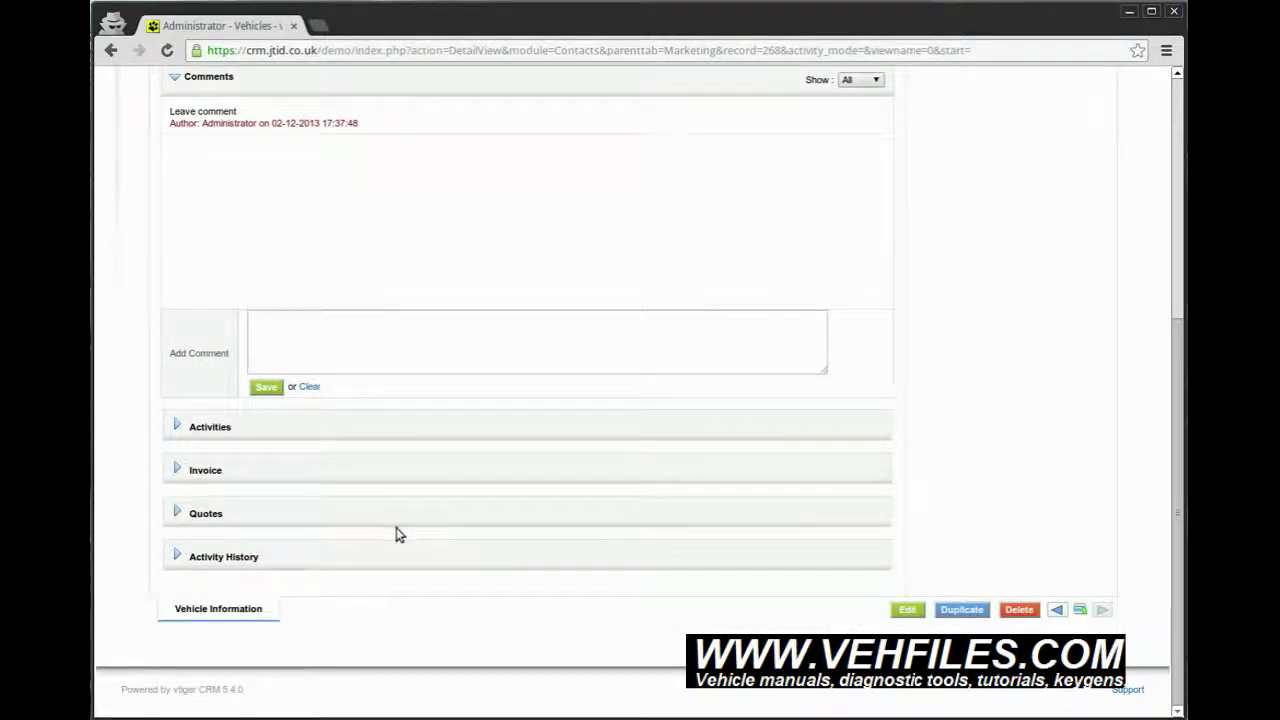
{"action": "scroll", "coordinate": [580, 523], "scroll_direction": "up", "scroll_amount": 5}
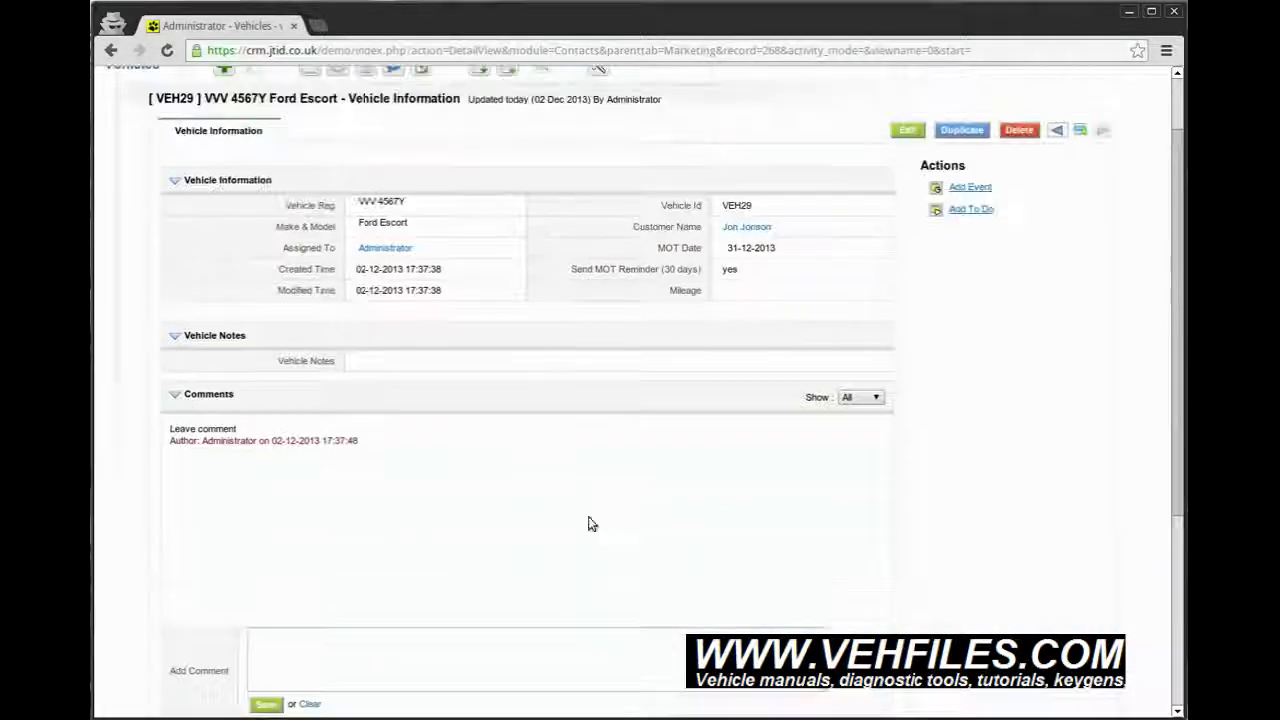
{"action": "scroll", "coordinate": [610, 508], "scroll_direction": "up", "scroll_amount": 2}
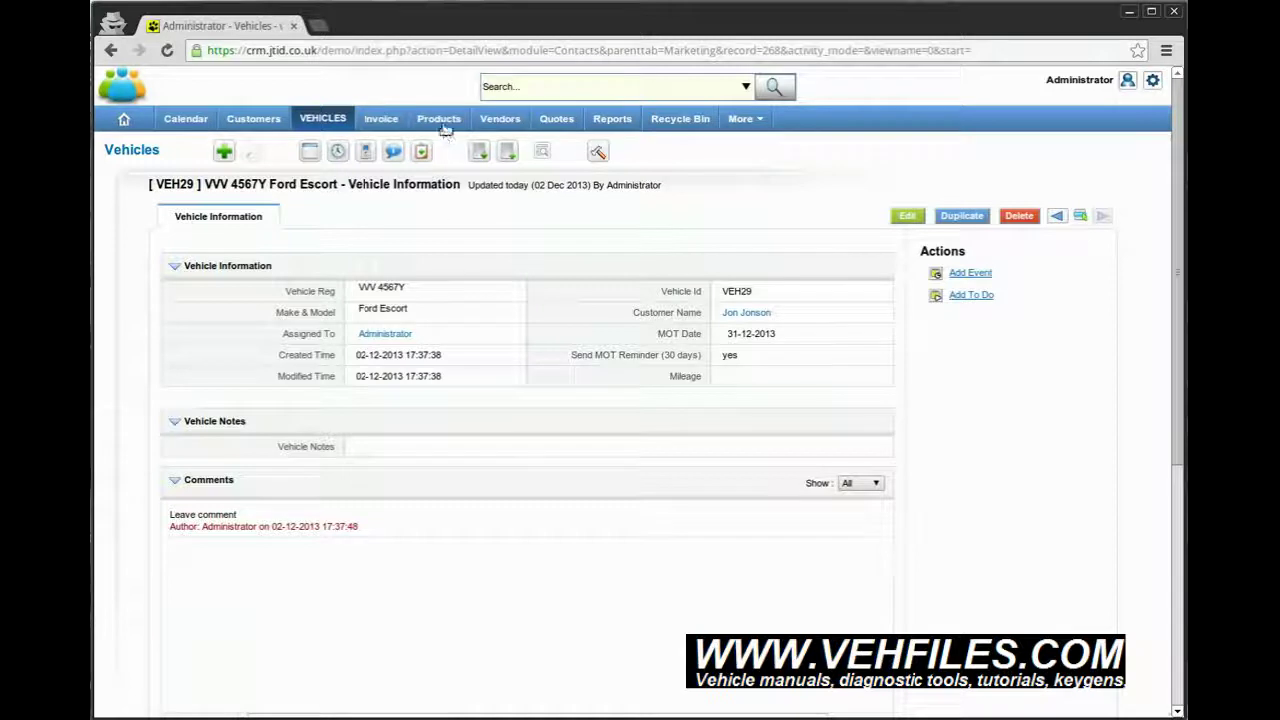
{"action": "left_click", "coordinate": [323, 120]}
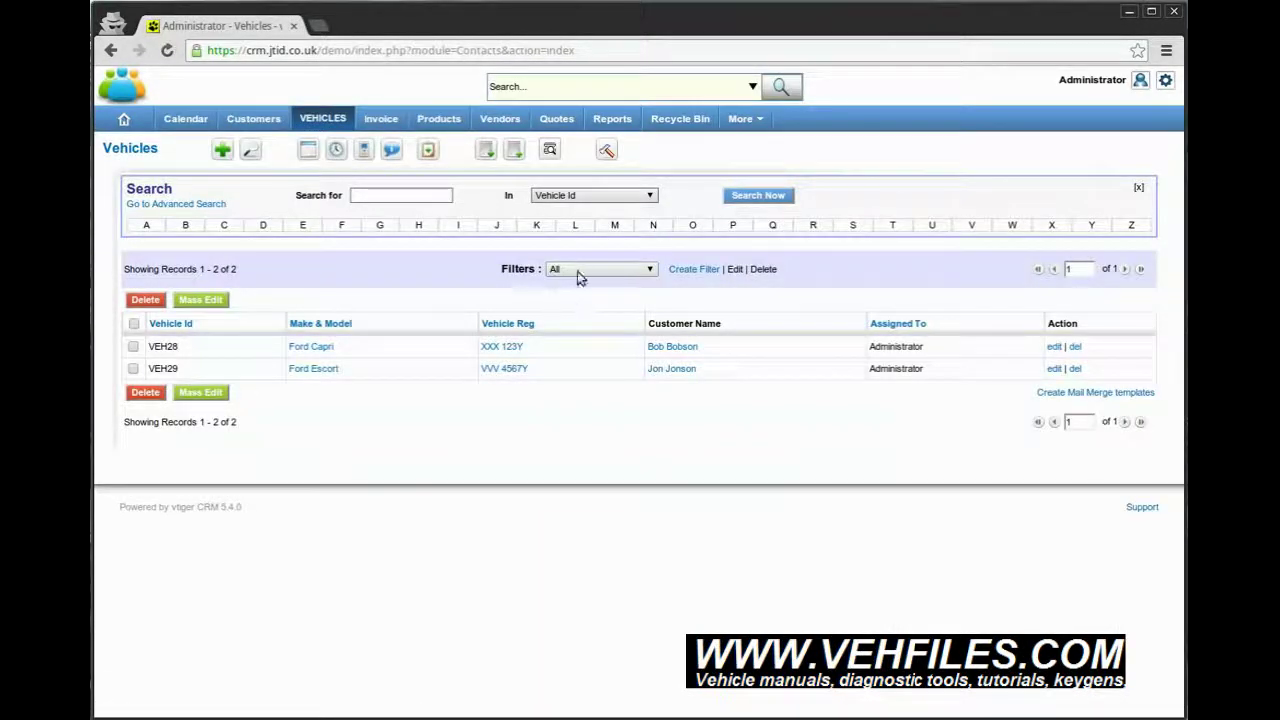
- Filter the vehicles by 'MOTs - Next 60 Days', then switch to the Products list
{"action": "left_click", "coordinate": [591, 272]}
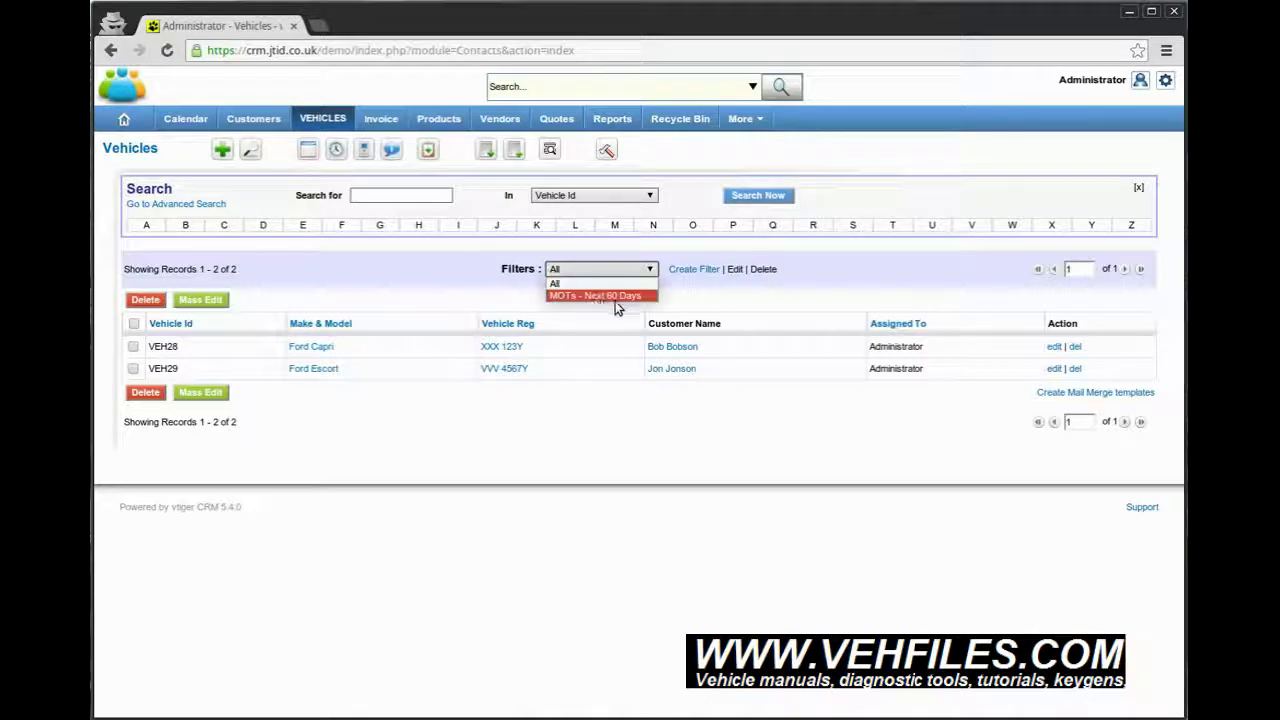
{"action": "left_click", "coordinate": [616, 295]}
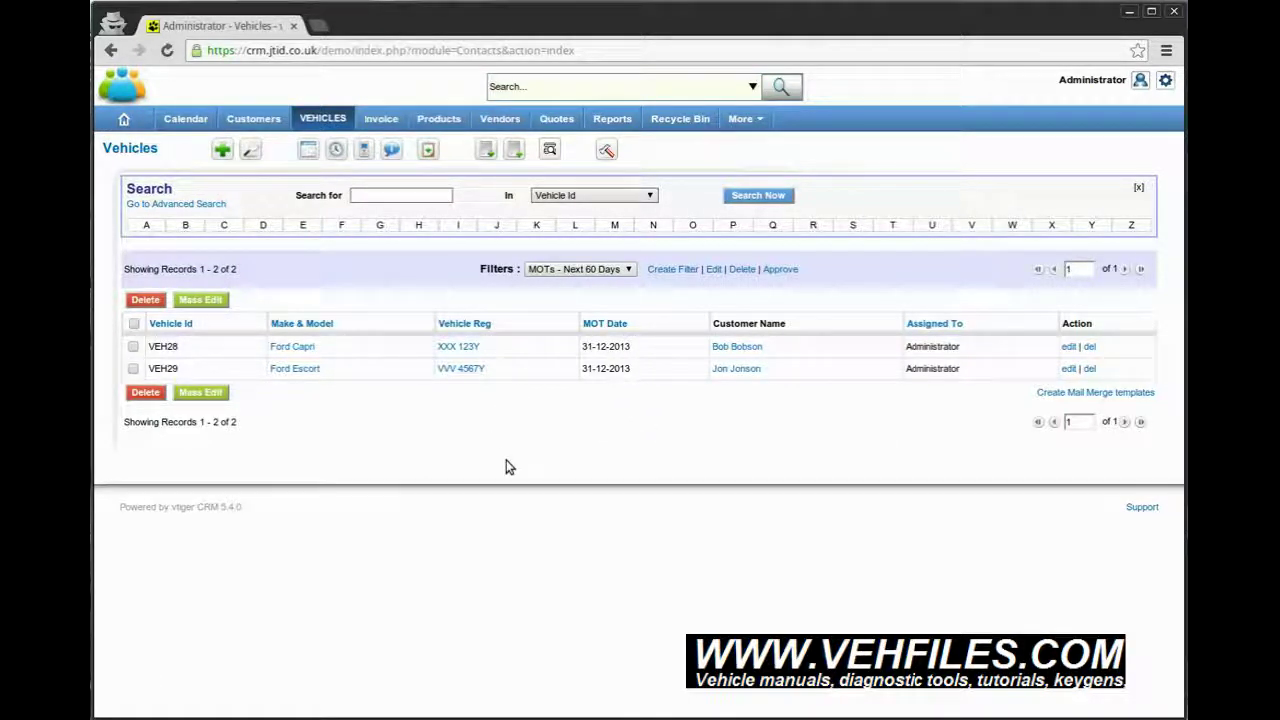
{"action": "left_click", "coordinate": [438, 118]}
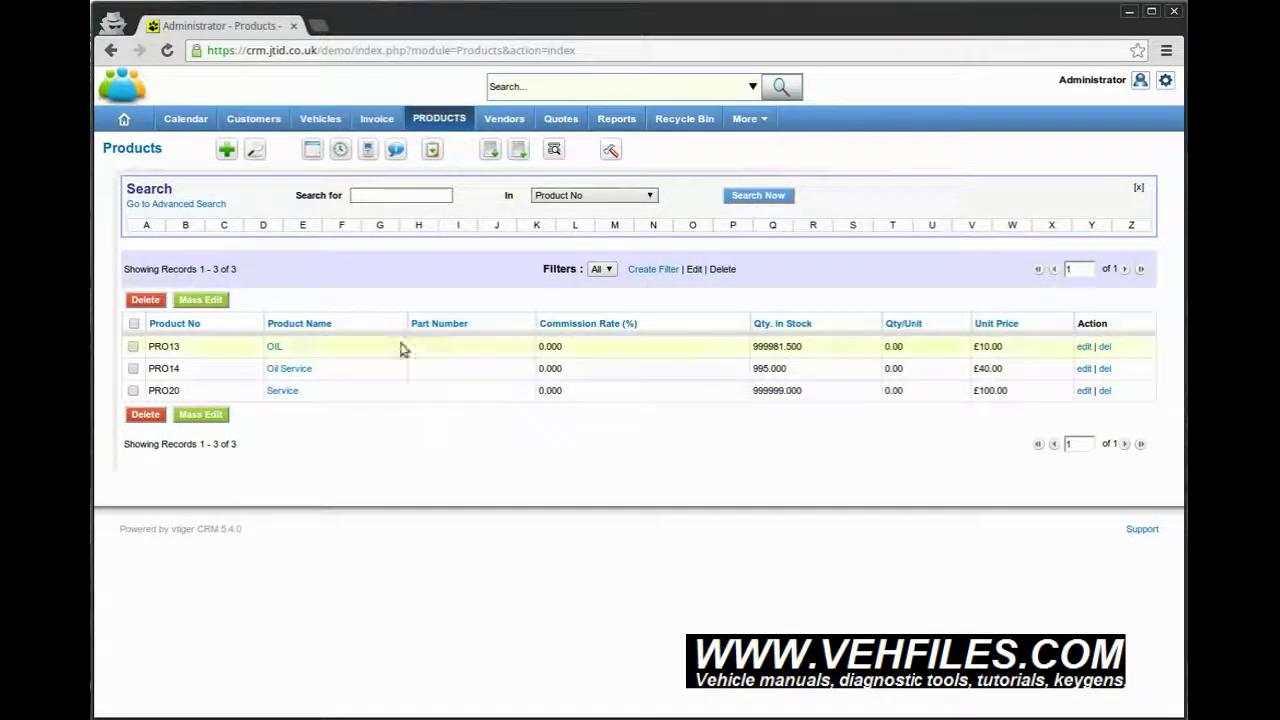
- Start a new product named 'MOT' with category Other
{"action": "left_click", "coordinate": [226, 150]}
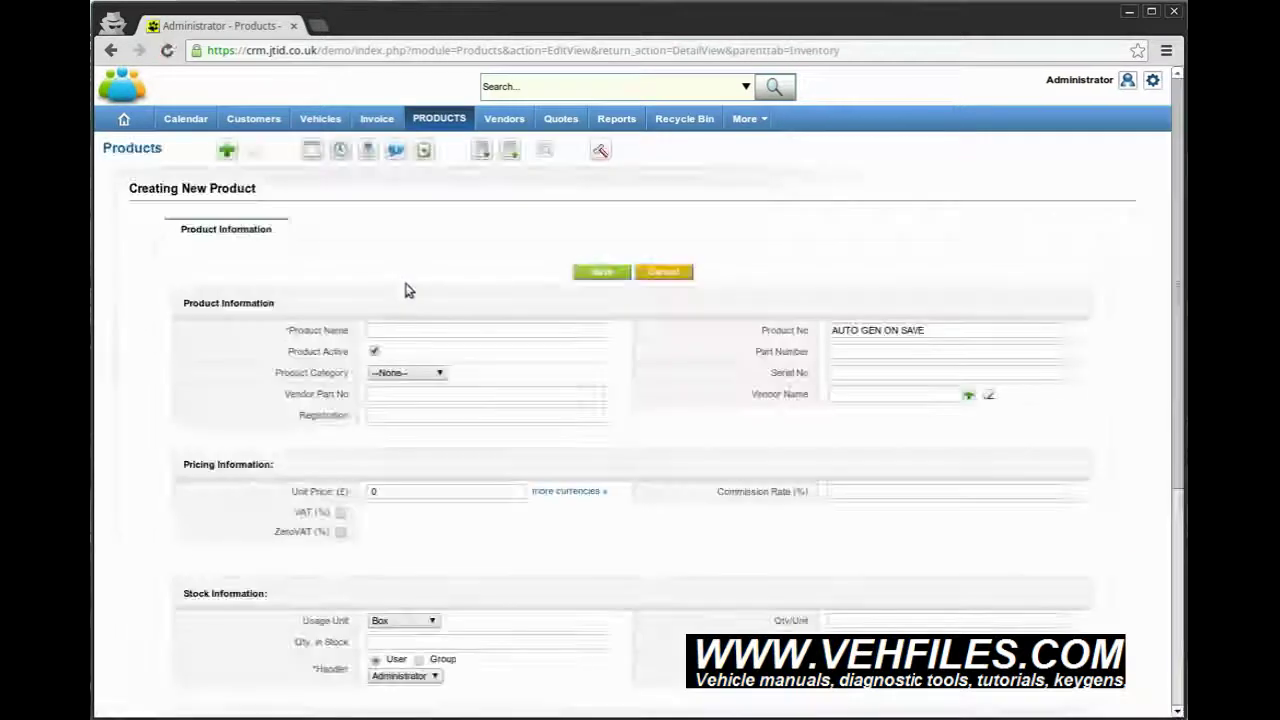
{"action": "left_click", "coordinate": [397, 326]}
{"action": "type", "text": "MOT"}
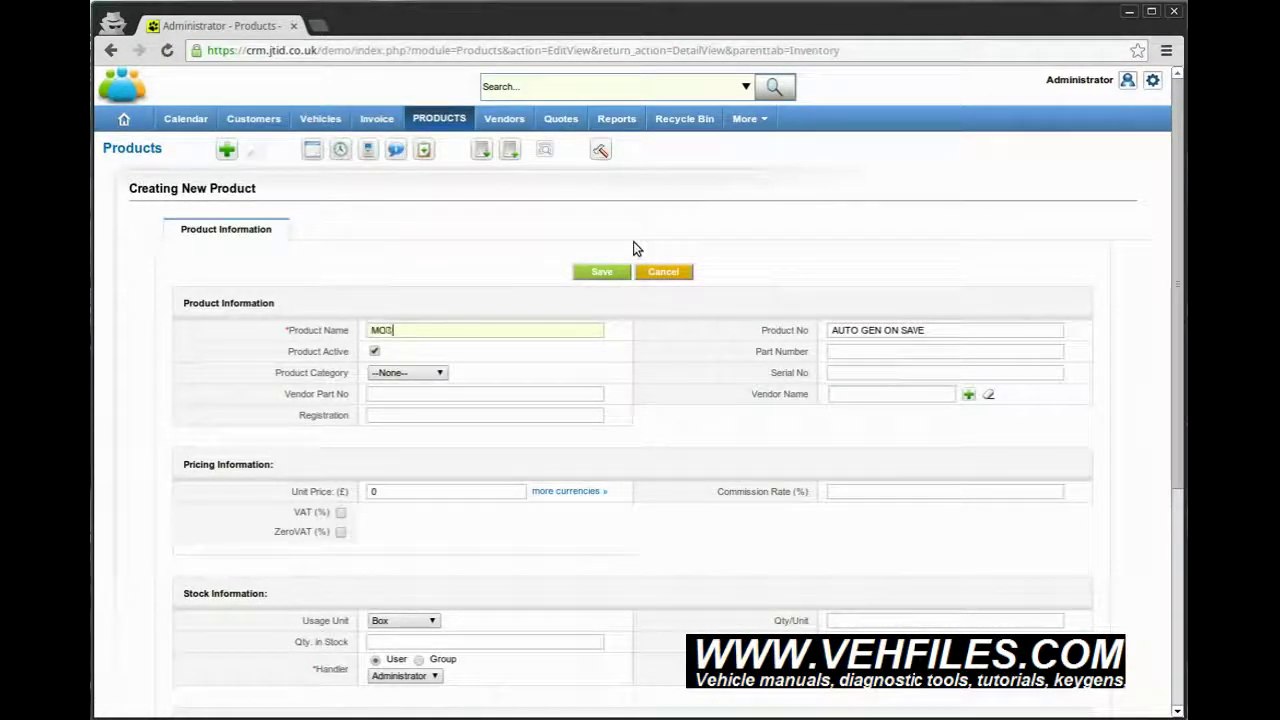
{"action": "scroll", "coordinate": [438, 332], "scroll_direction": "down", "scroll_amount": 1}
{"action": "left_click", "coordinate": [438, 332]}
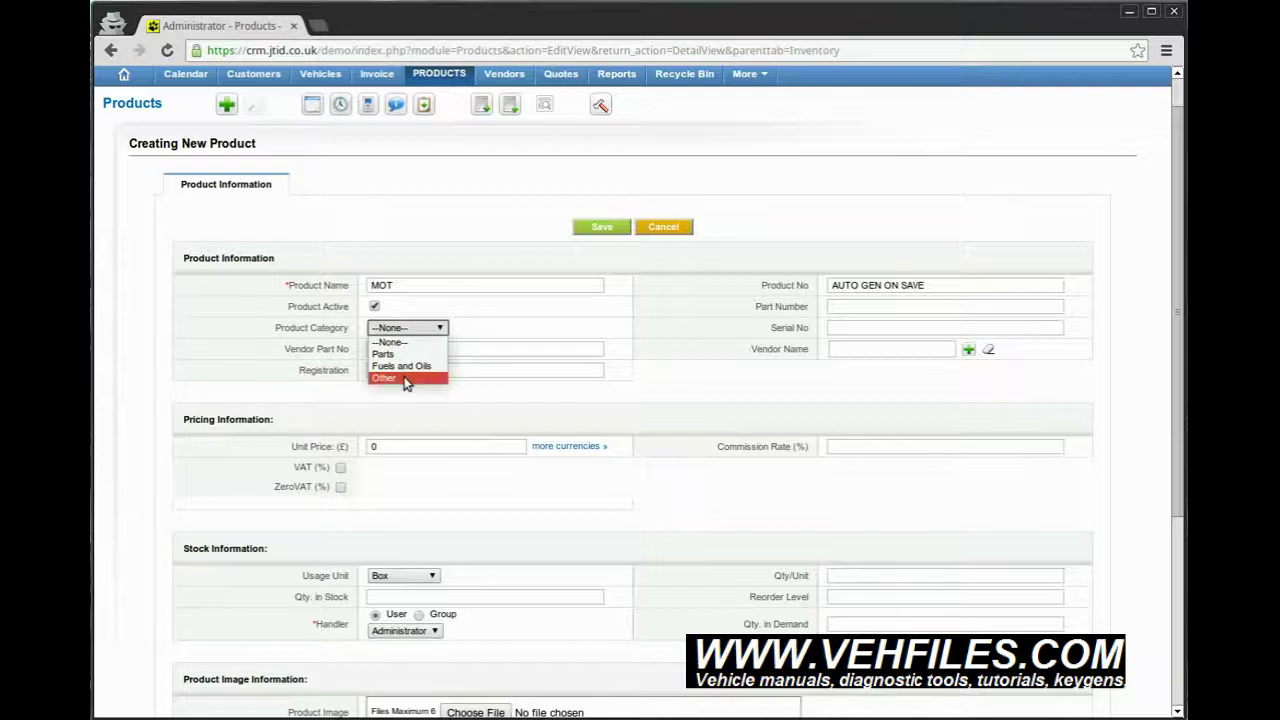
{"action": "left_click", "coordinate": [405, 380]}
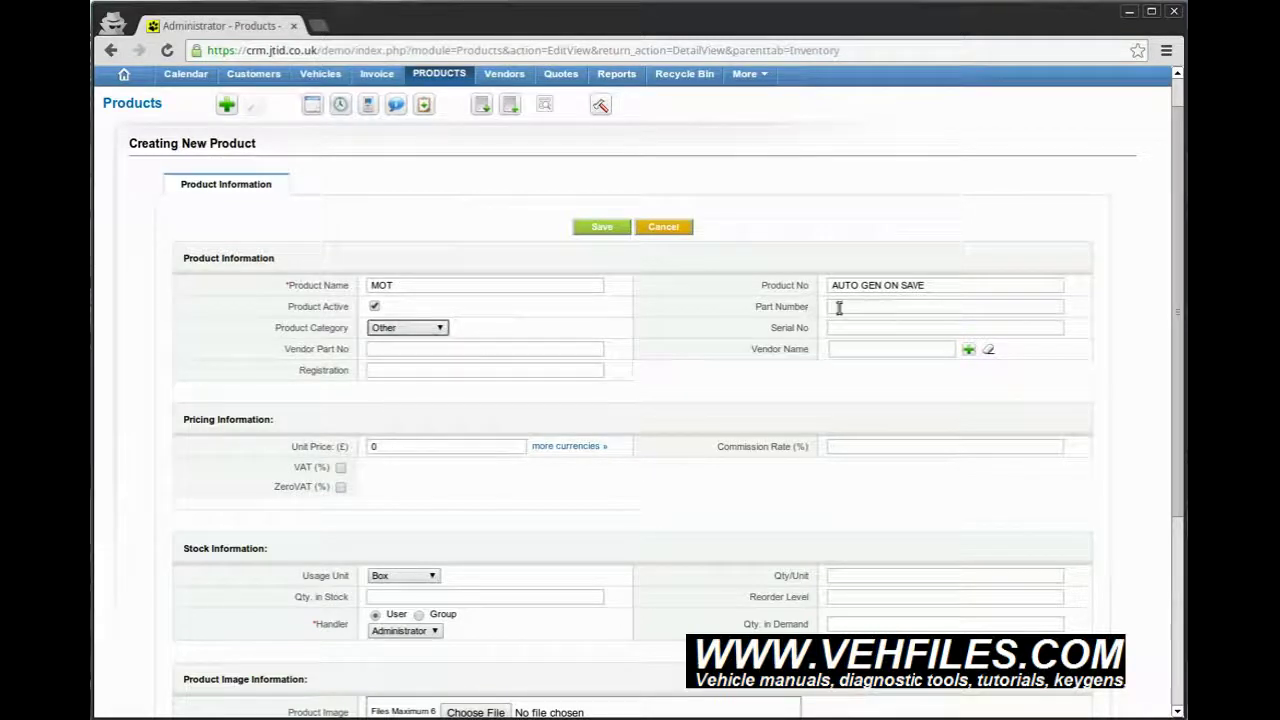
- Give the MOT product a unit price of 45.00 with ZeroVAT, and save it
{"action": "scroll", "coordinate": [455, 360], "scroll_direction": "down", "scroll_amount": 1}
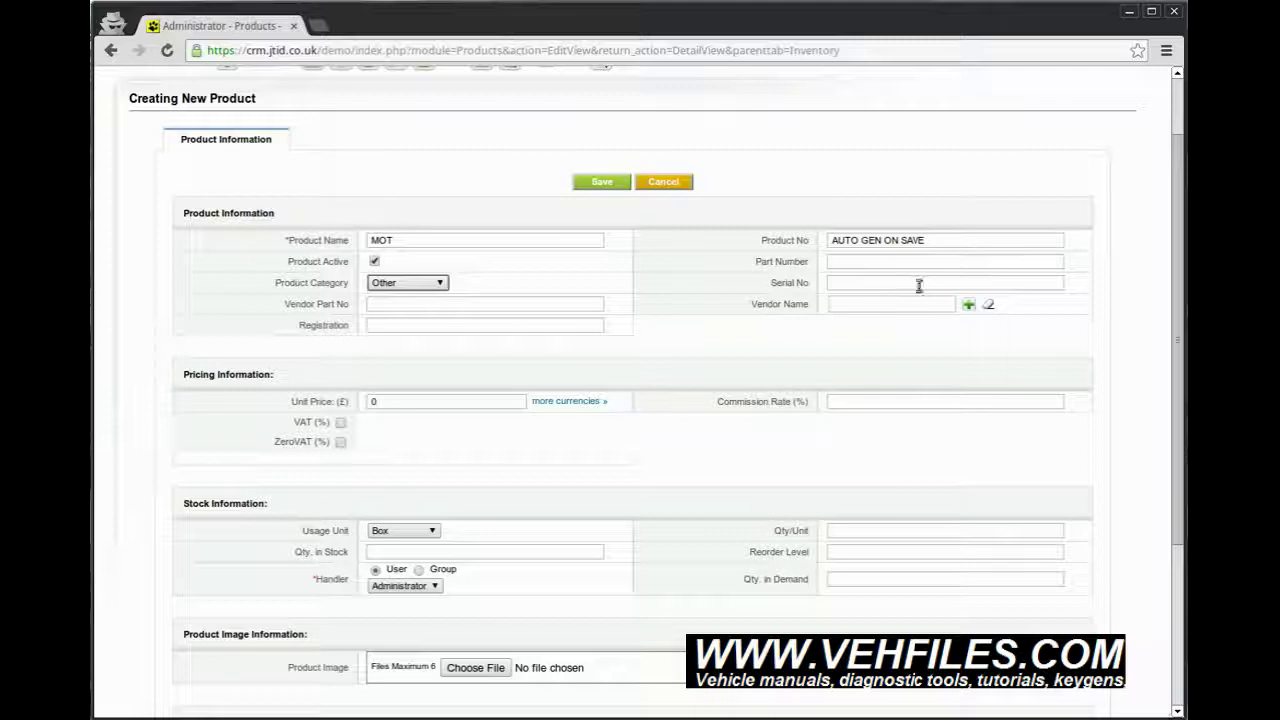
{"action": "scroll", "coordinate": [392, 200], "scroll_direction": "down", "scroll_amount": 2}
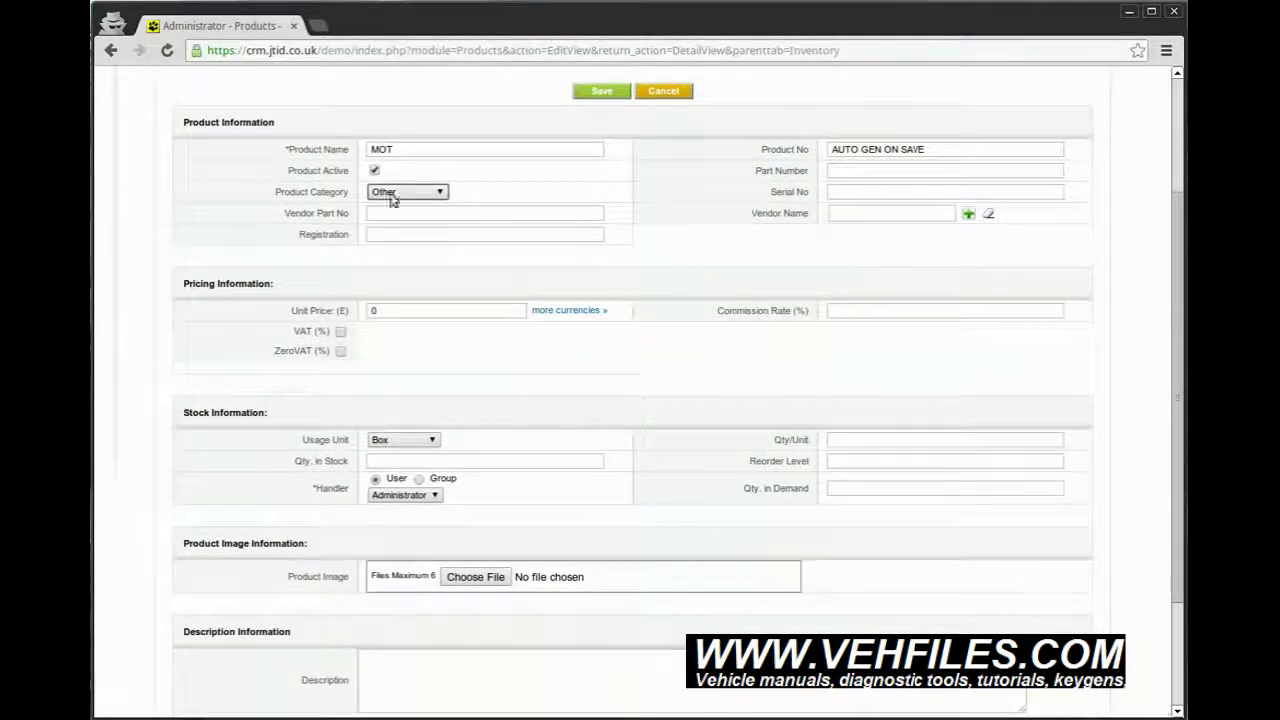
{"action": "left_click", "coordinate": [372, 310]}
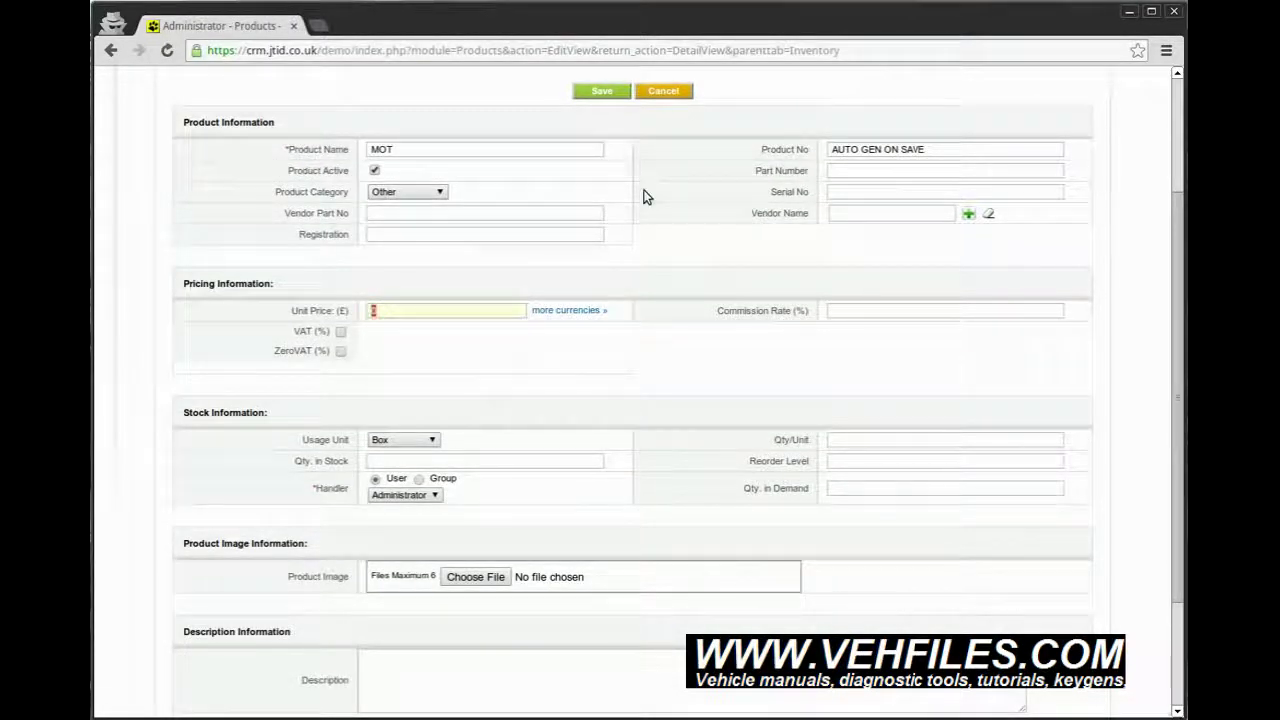
{"action": "type", "text": "45.00"}
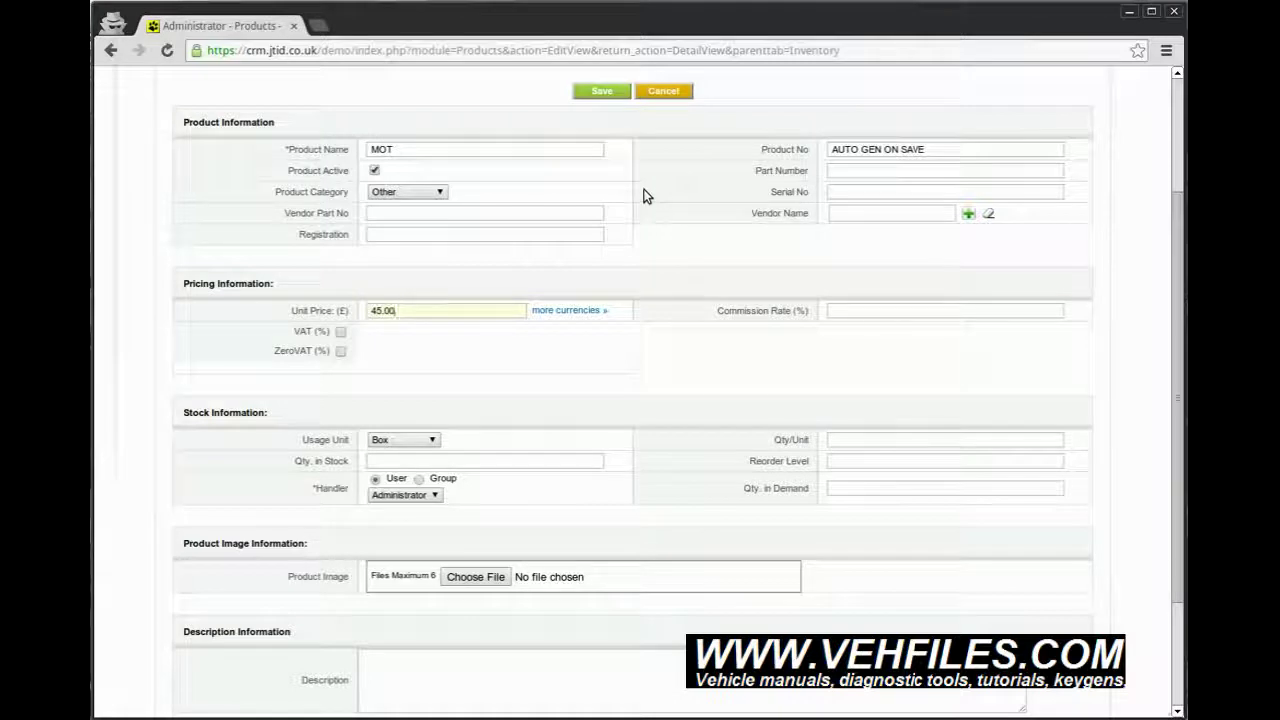
{"action": "left_click", "coordinate": [340, 332]}
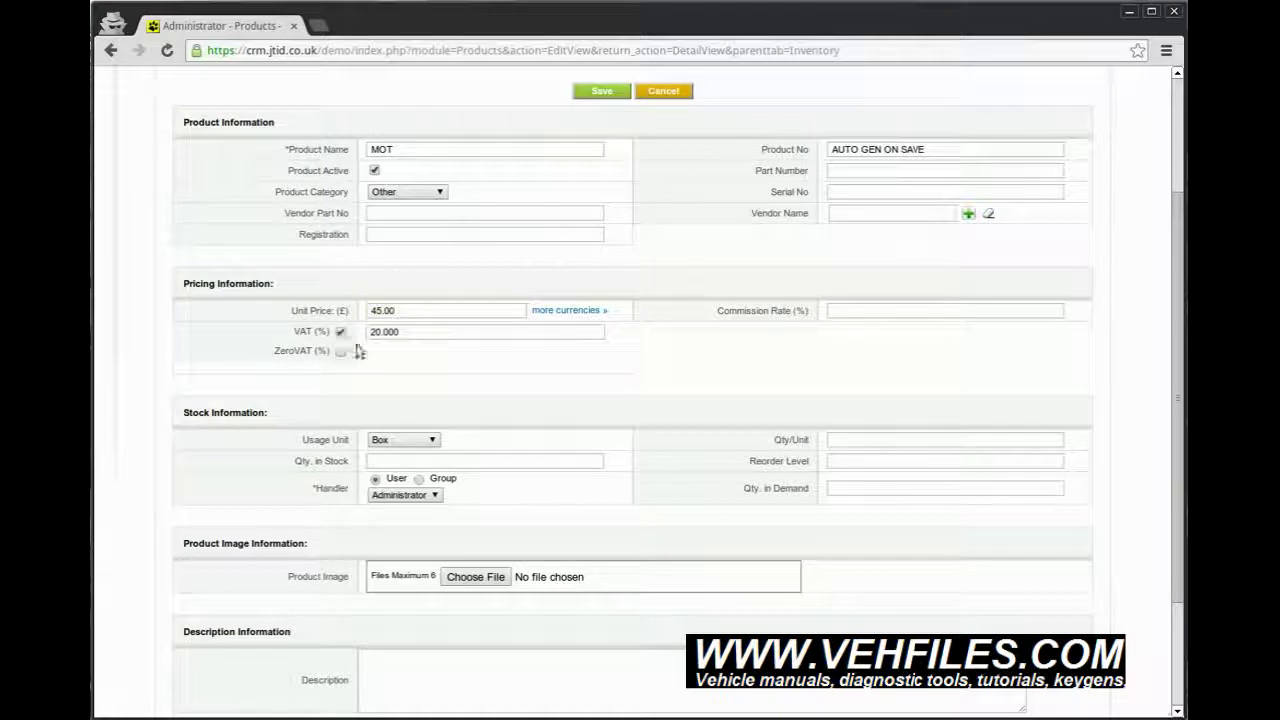
{"action": "left_click", "coordinate": [340, 332]}
{"action": "left_click", "coordinate": [340, 351]}
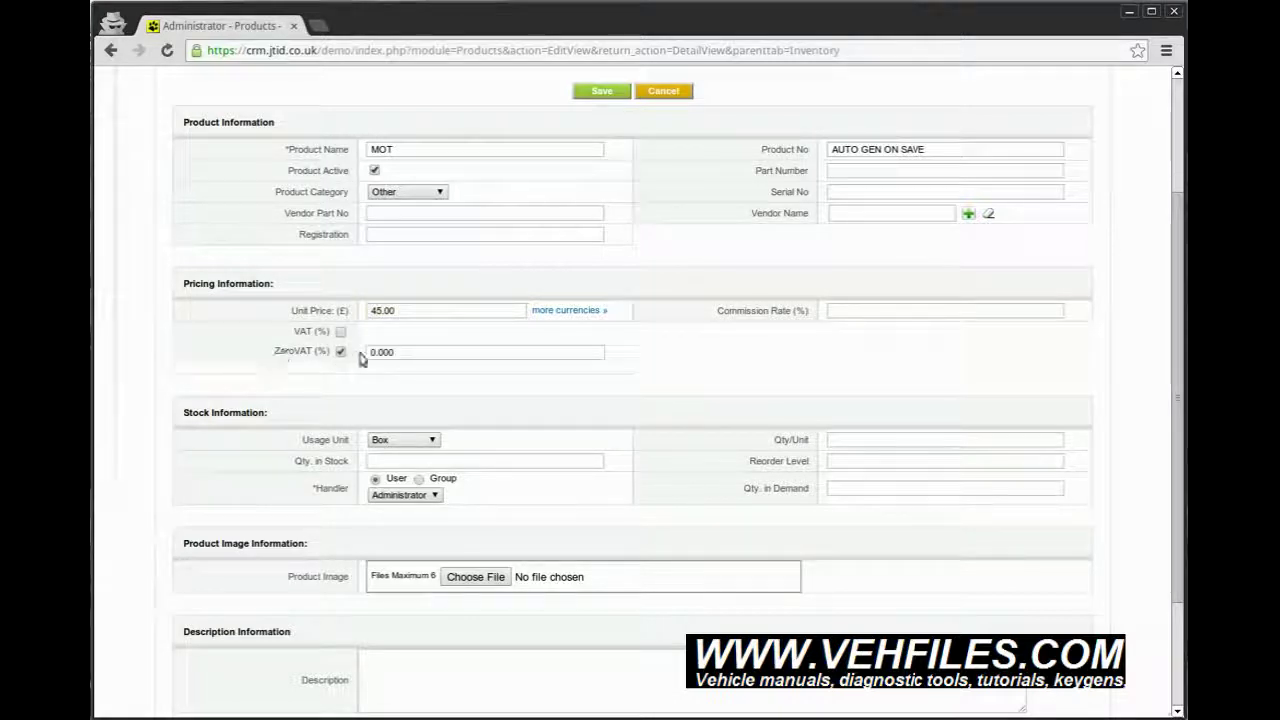
{"action": "left_click", "coordinate": [340, 351]}
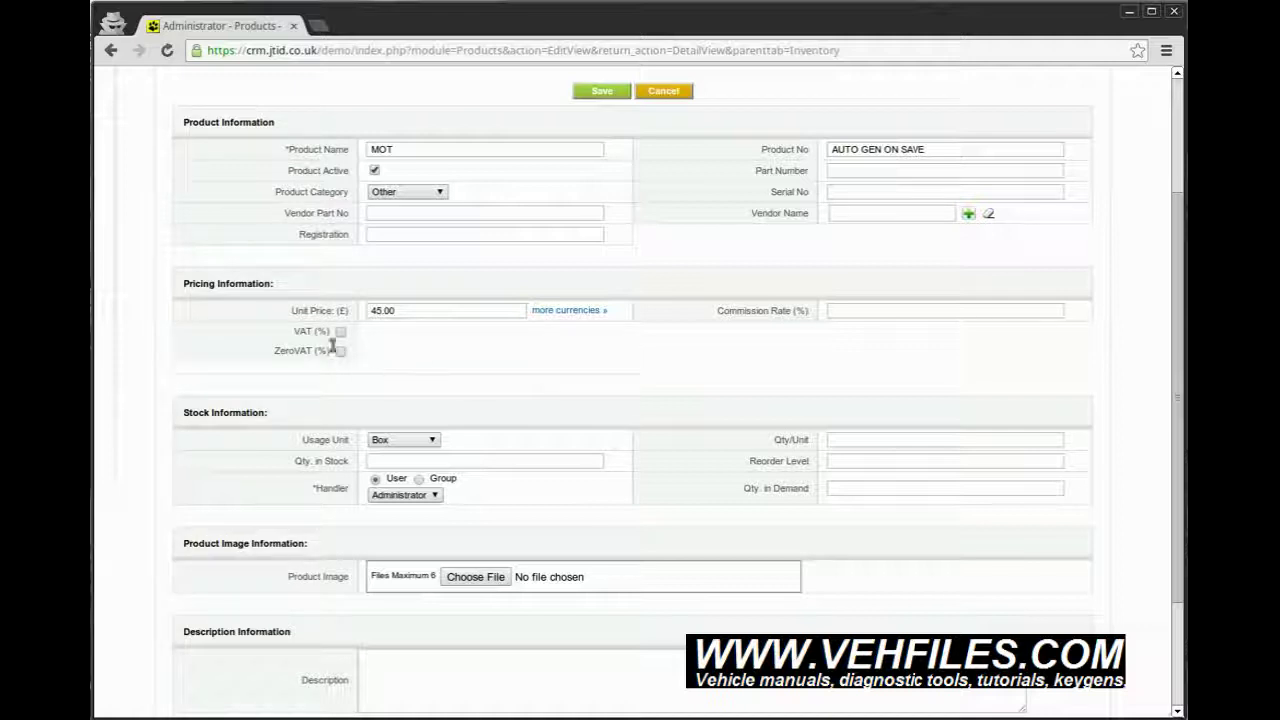
{"action": "scroll", "coordinate": [514, 389], "scroll_direction": "down", "scroll_amount": 1}
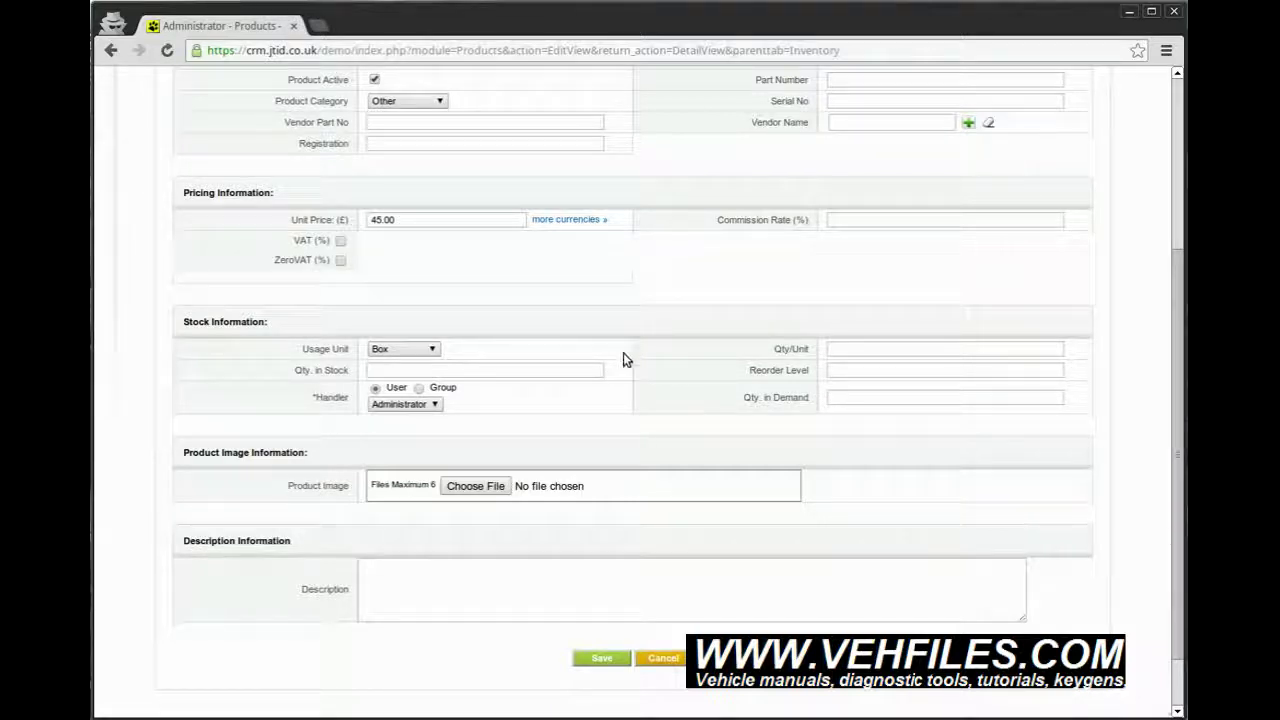
{"action": "scroll", "coordinate": [602, 386], "scroll_direction": "up", "scroll_amount": 4}
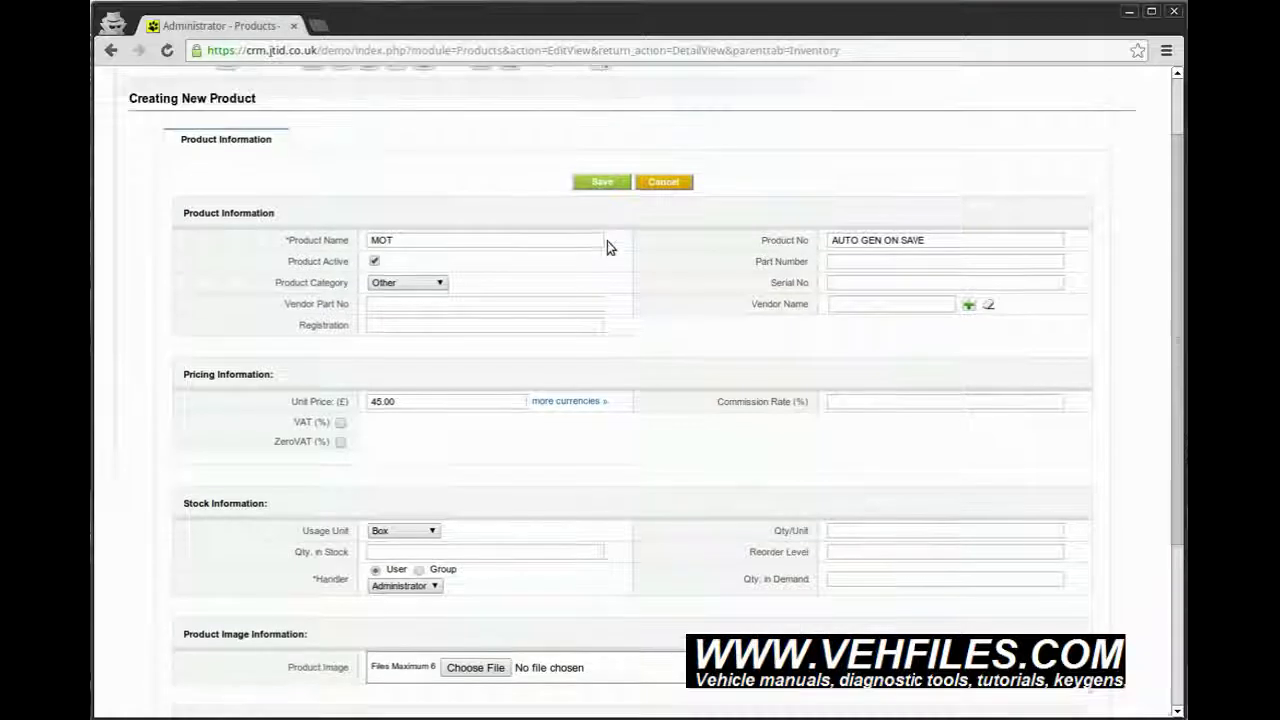
{"action": "left_click", "coordinate": [340, 441]}
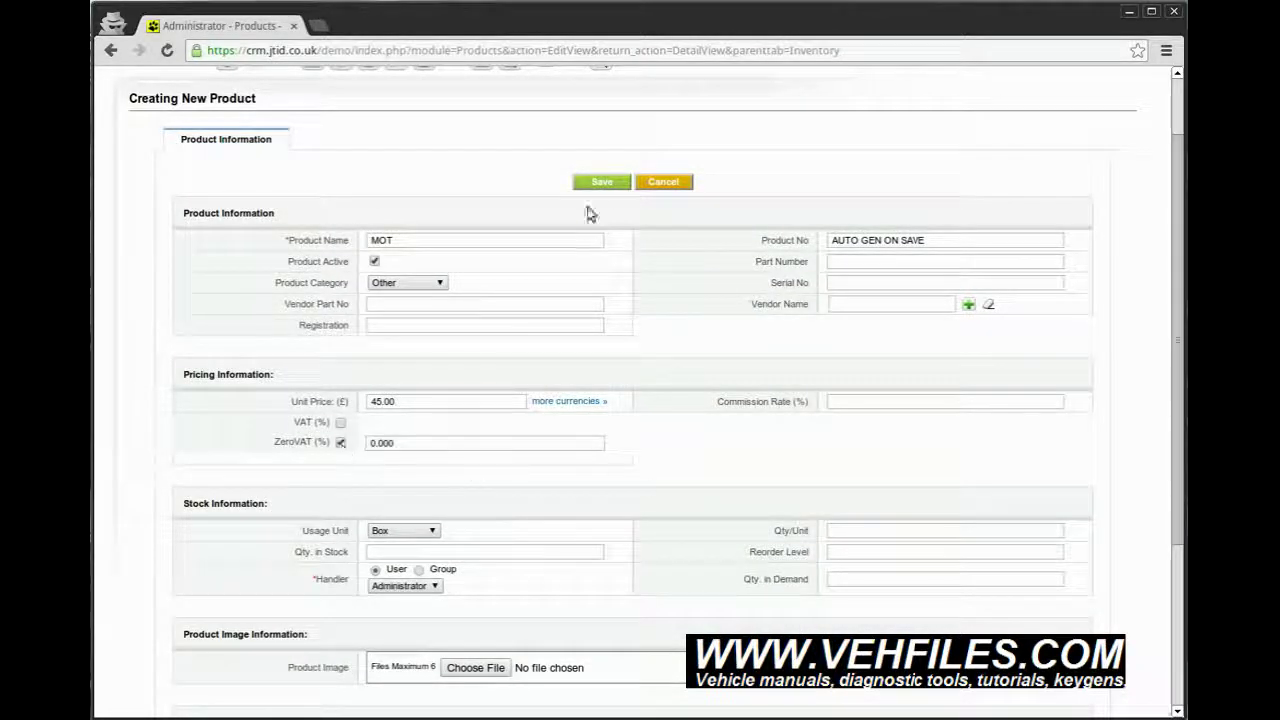
{"action": "left_click", "coordinate": [596, 182]}
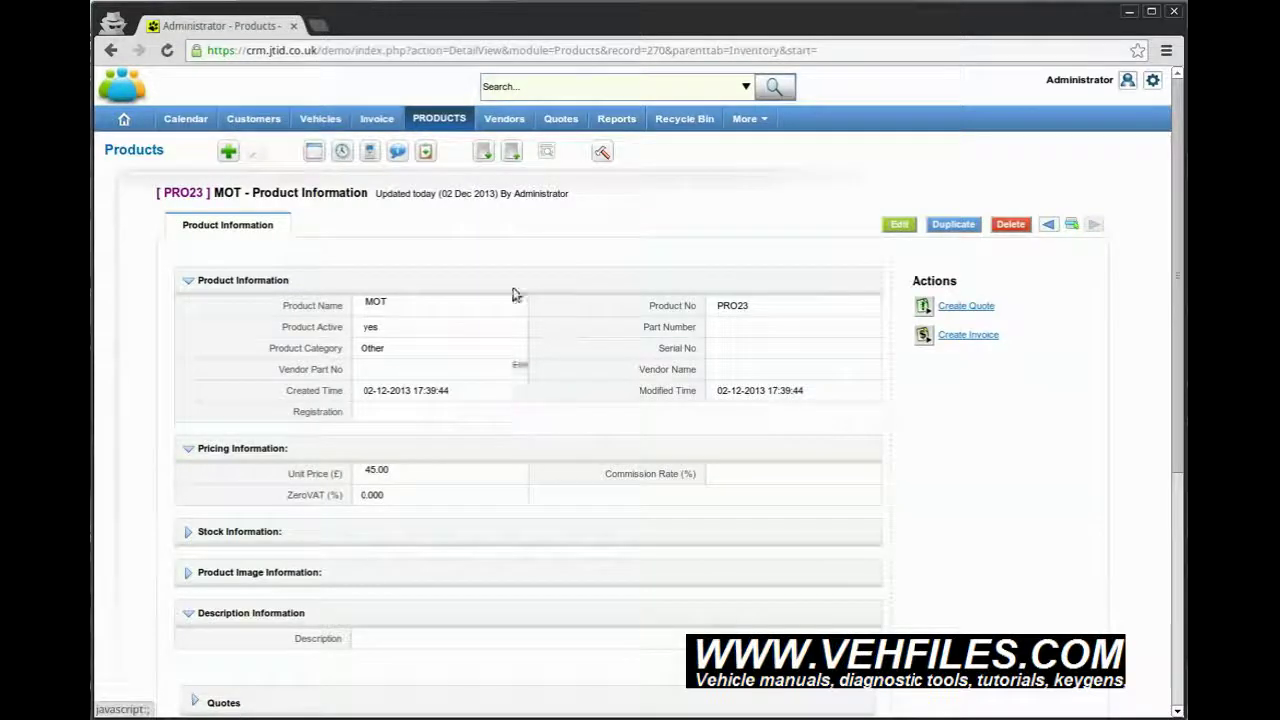
- Open the MOT product's details from the Products list
{"action": "left_click", "coordinate": [439, 118]}
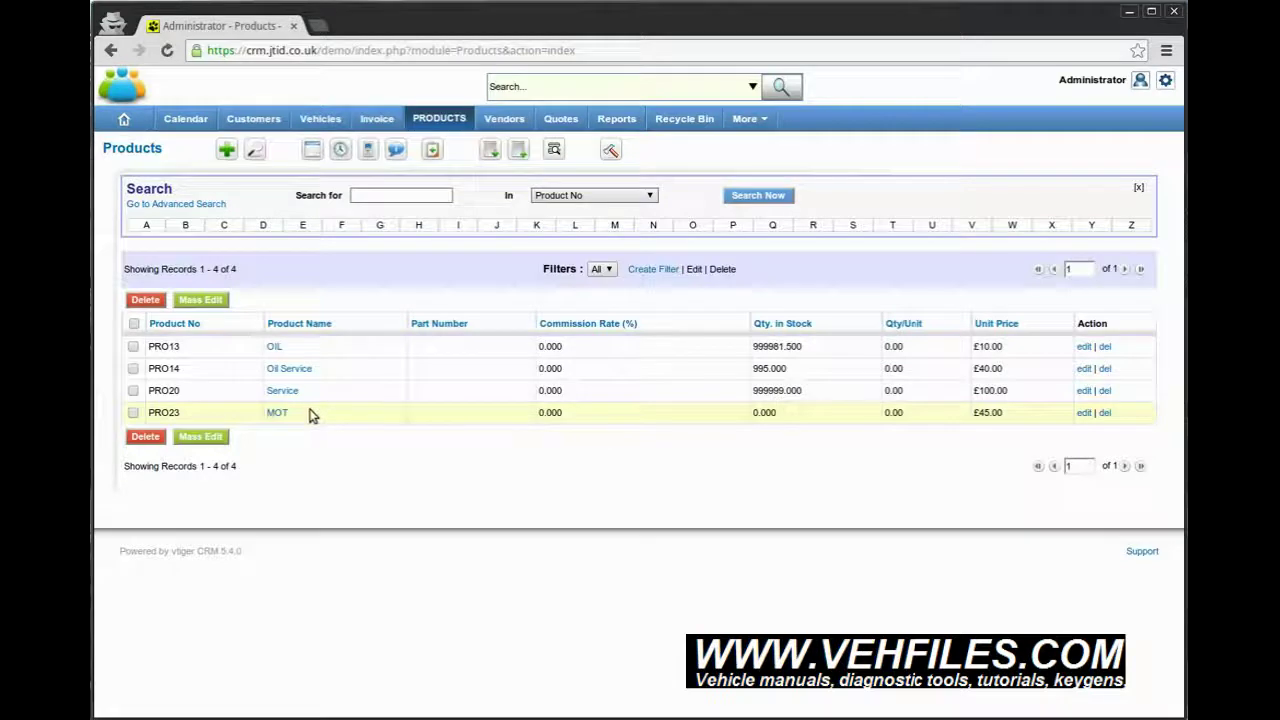
{"action": "left_click", "coordinate": [279, 413]}
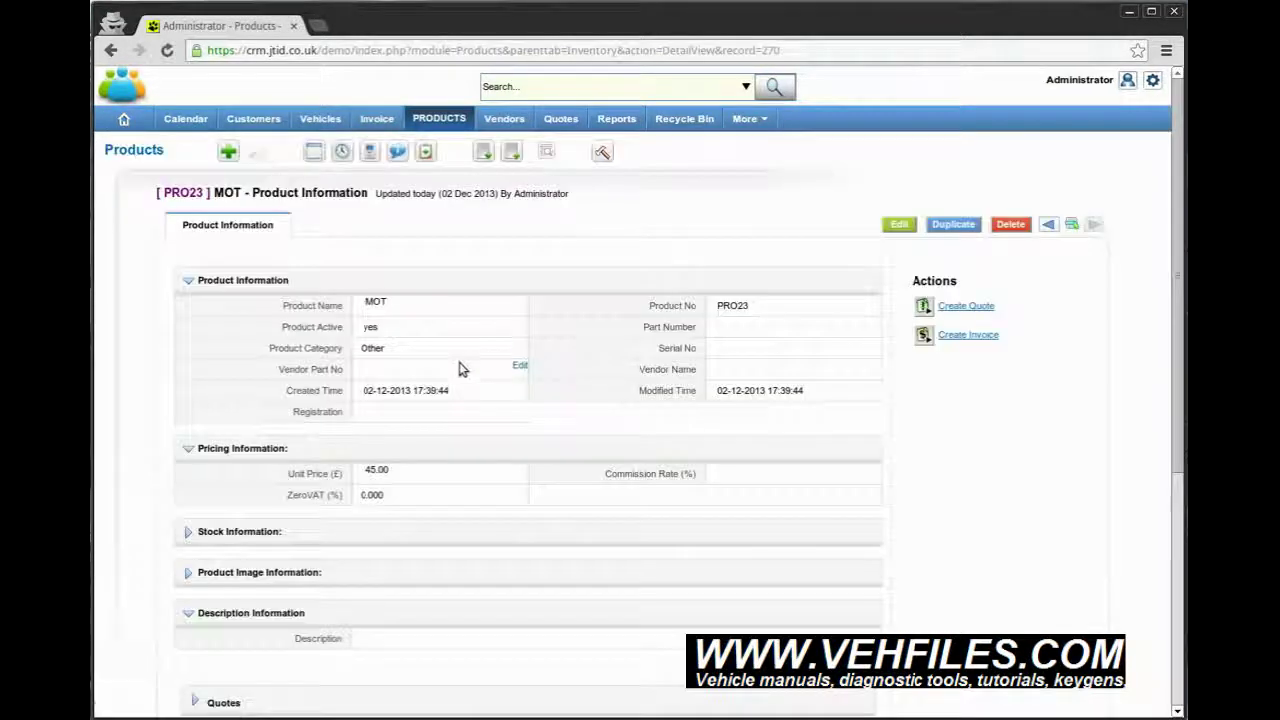
{"action": "scroll", "coordinate": [457, 366], "scroll_direction": "down", "scroll_amount": 2}
{"action": "scroll", "coordinate": [437, 343], "scroll_direction": "down", "scroll_amount": 1}
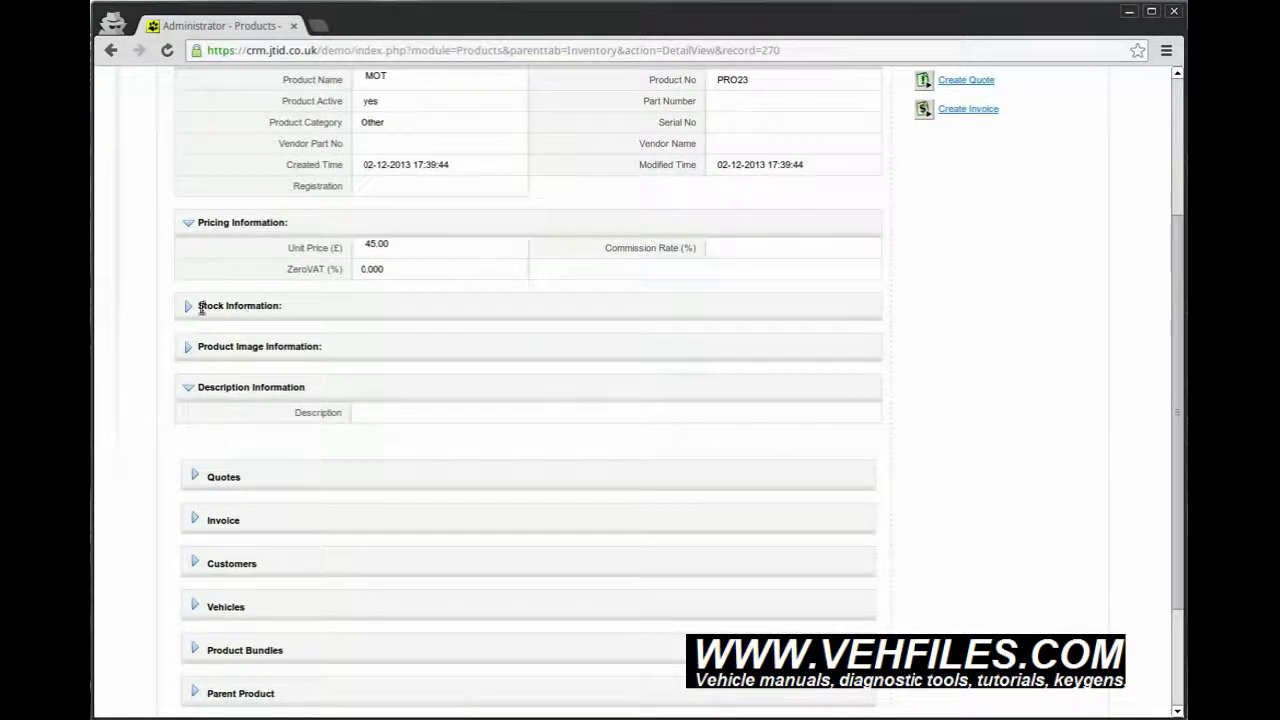
- Set the MOT product's Qty. in Stock to 10000 in Stock Information
{"action": "left_click", "coordinate": [240, 306]}
{"action": "mouse_move", "coordinate": [471, 354]}
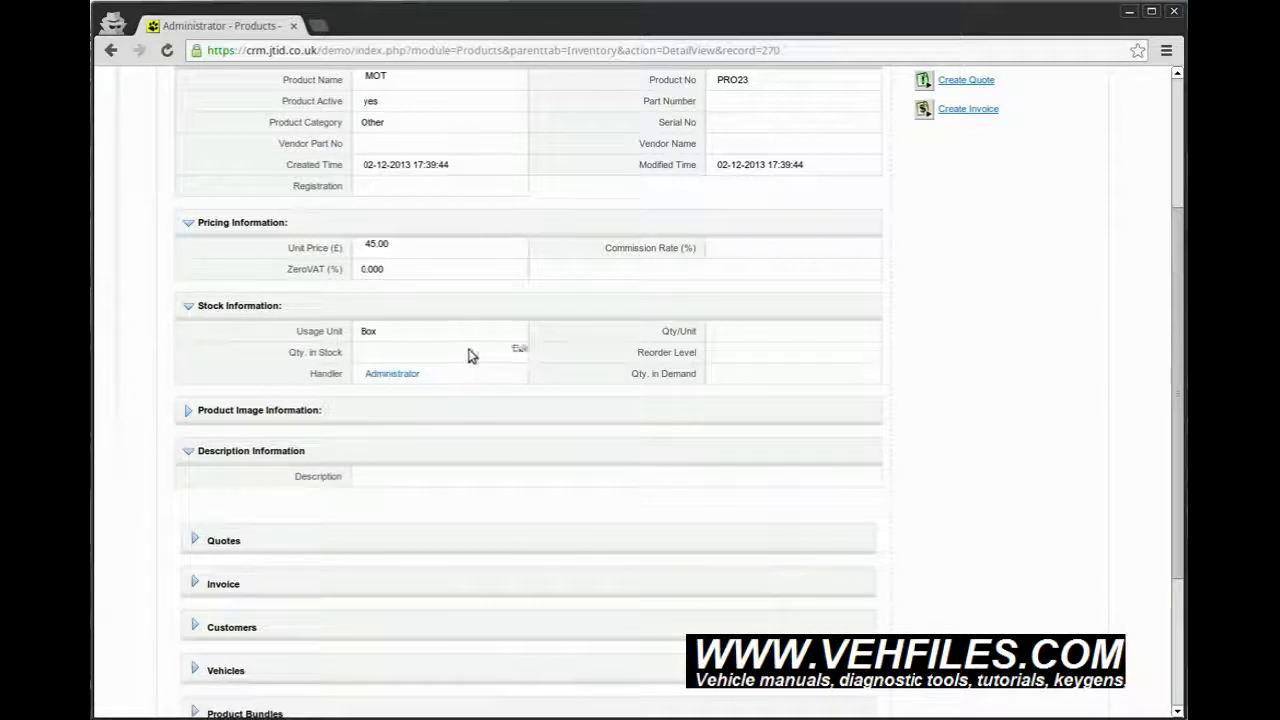
{"action": "left_click", "coordinate": [520, 352]}
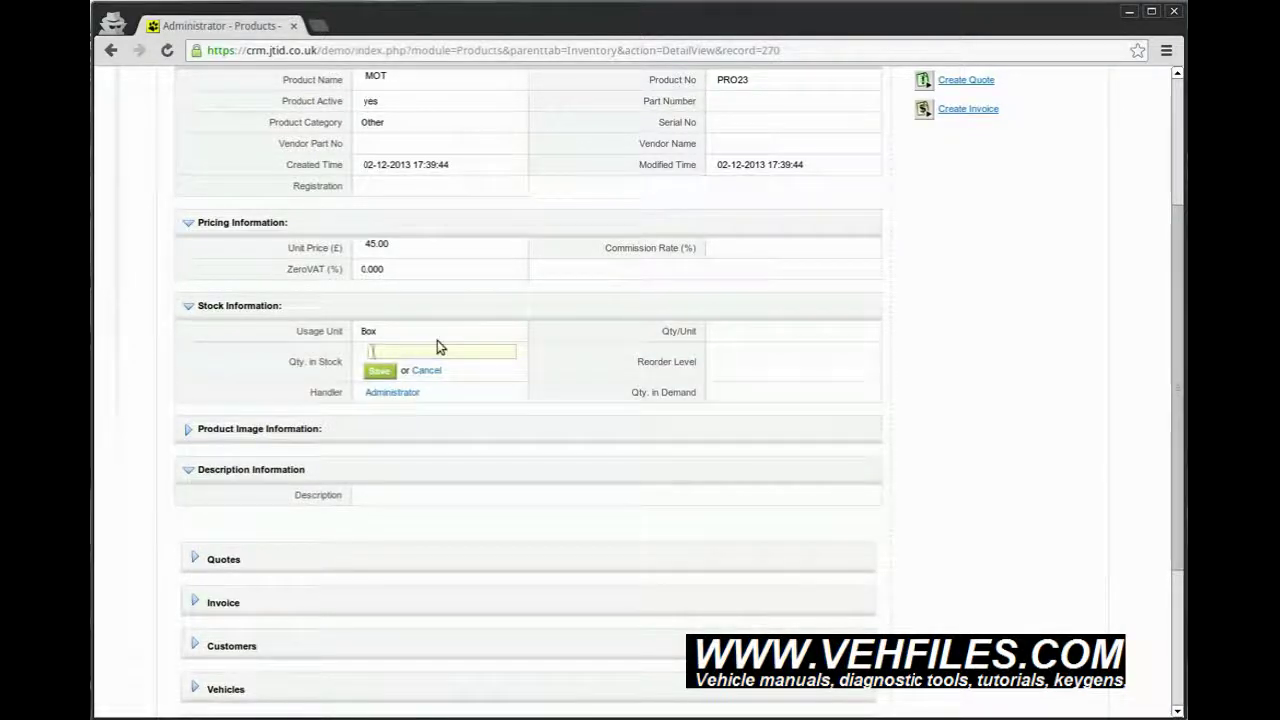
{"action": "type", "text": "10000"}
{"action": "left_click", "coordinate": [379, 371]}
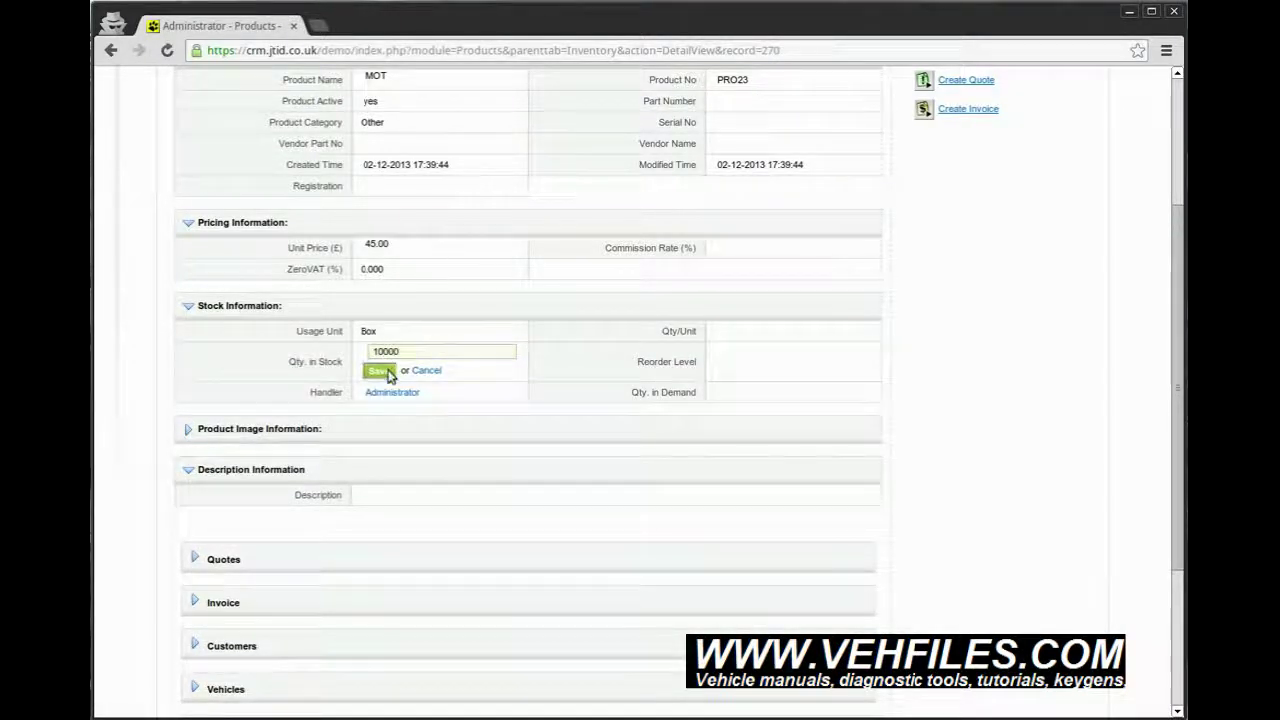
{"action": "scroll", "coordinate": [668, 363], "scroll_direction": "up", "scroll_amount": 4}
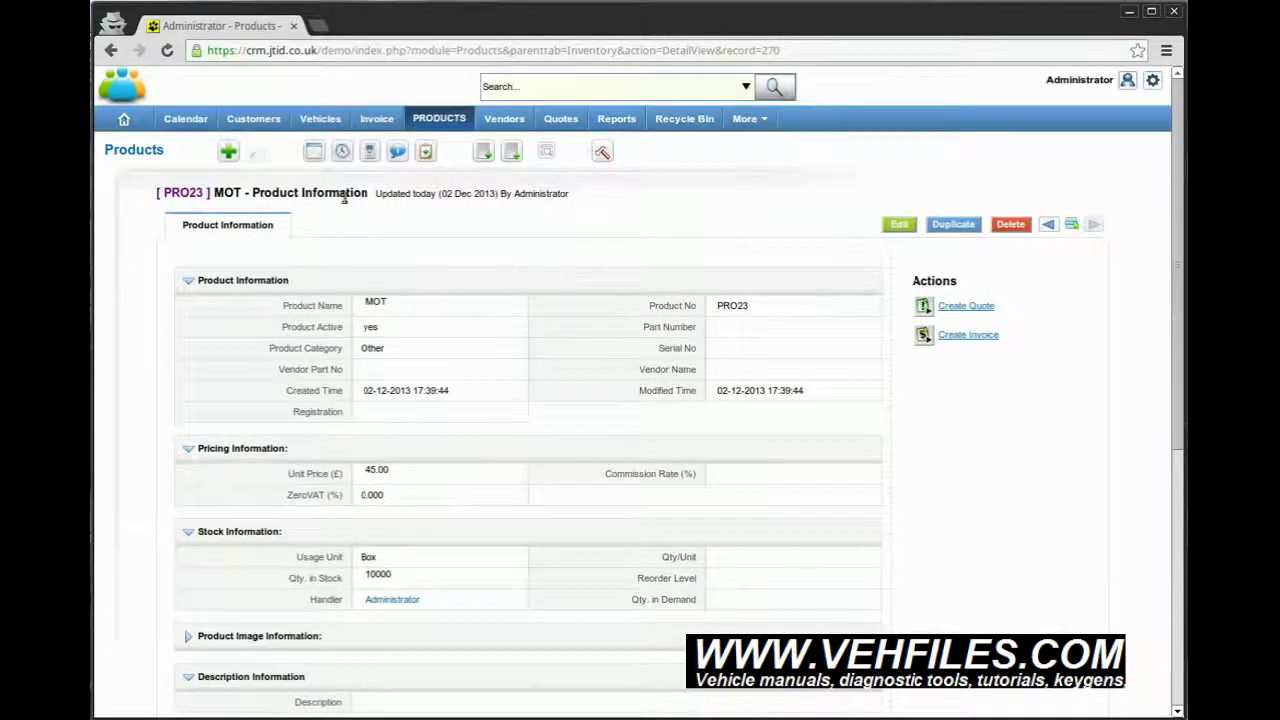
- Glance at the Vendors module's new-vendor form, then switch to the empty Invoice list
{"action": "left_click", "coordinate": [504, 118]}
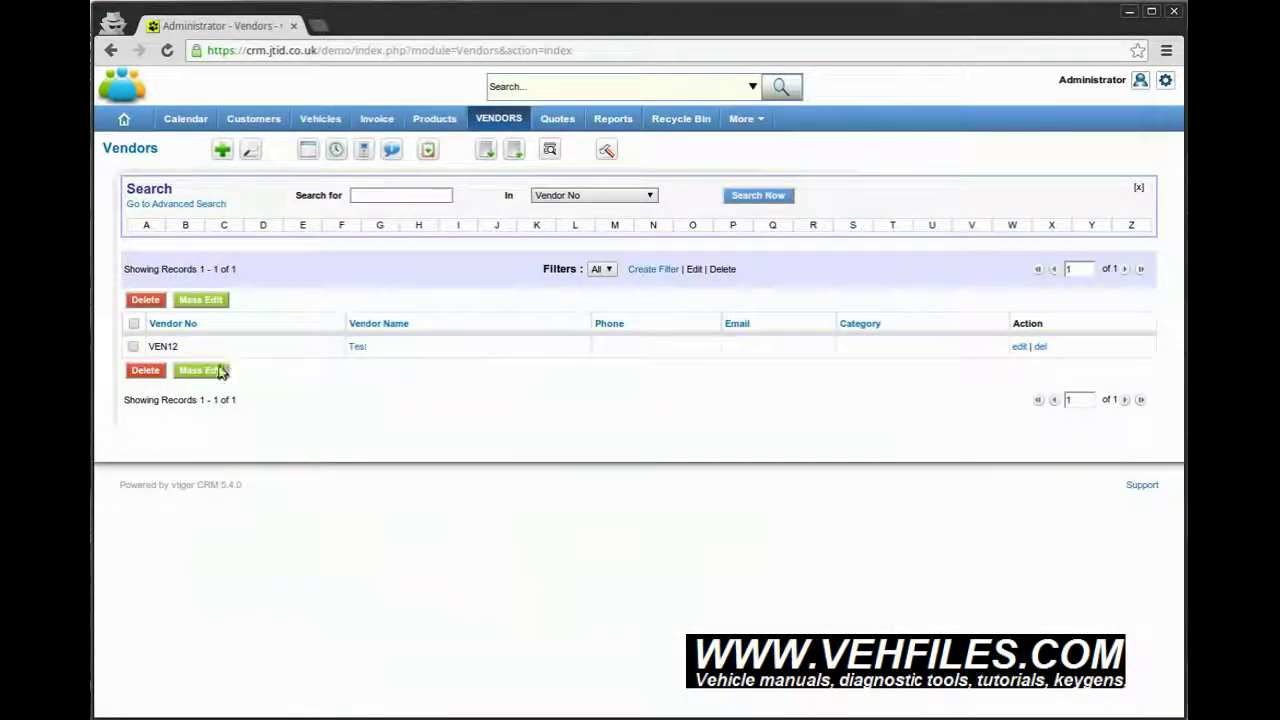
{"action": "left_click", "coordinate": [222, 151]}
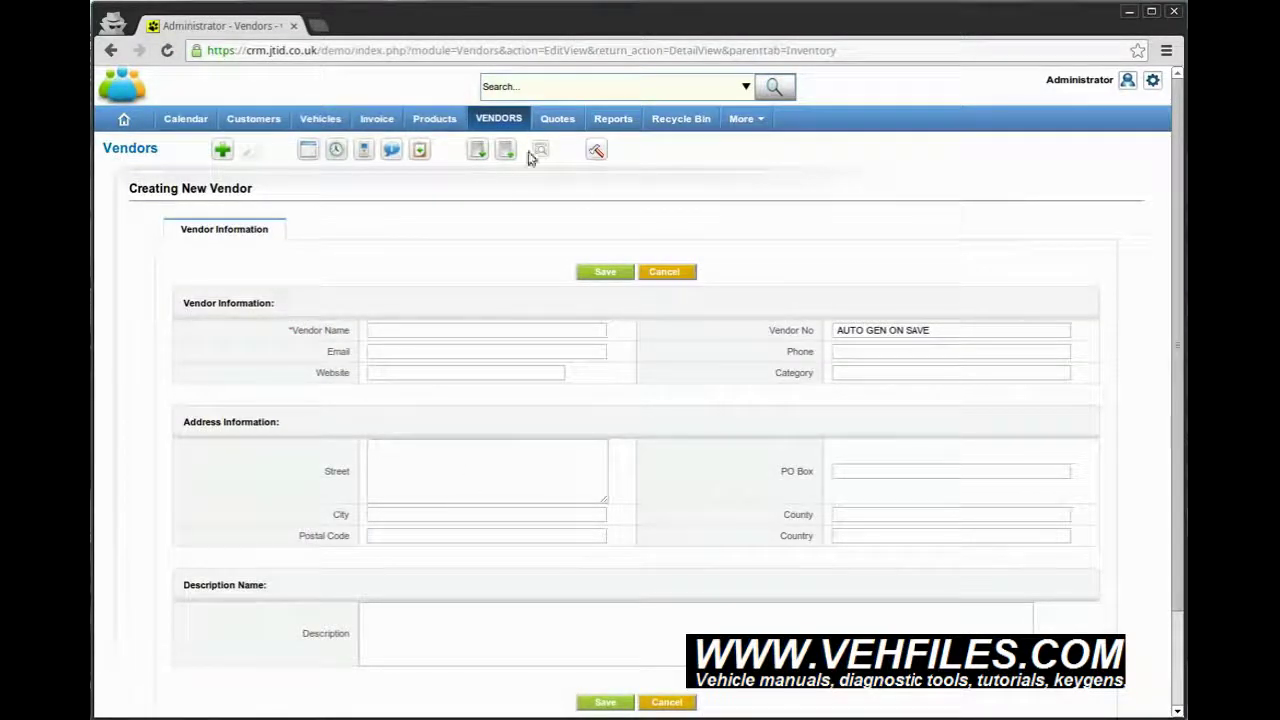
{"action": "left_click", "coordinate": [374, 119]}
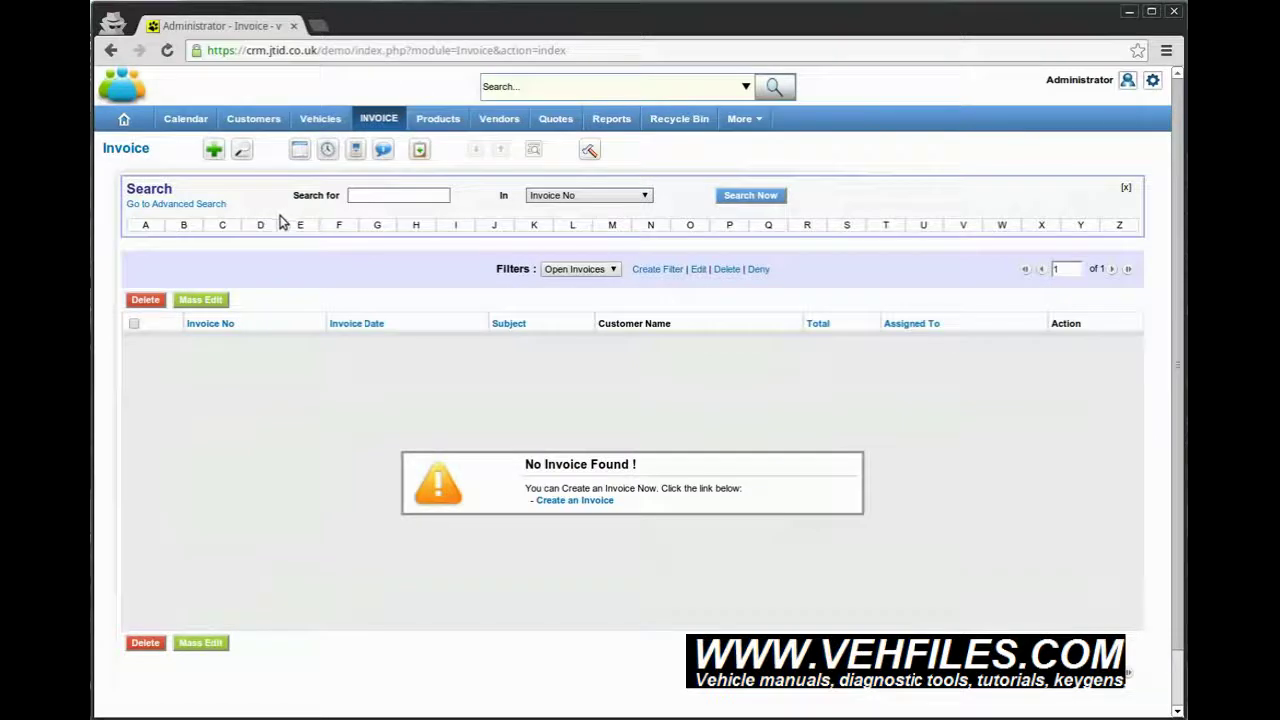
- Start a new invoice with the subject 'MOT and Oil Change'
{"action": "left_click", "coordinate": [213, 150]}
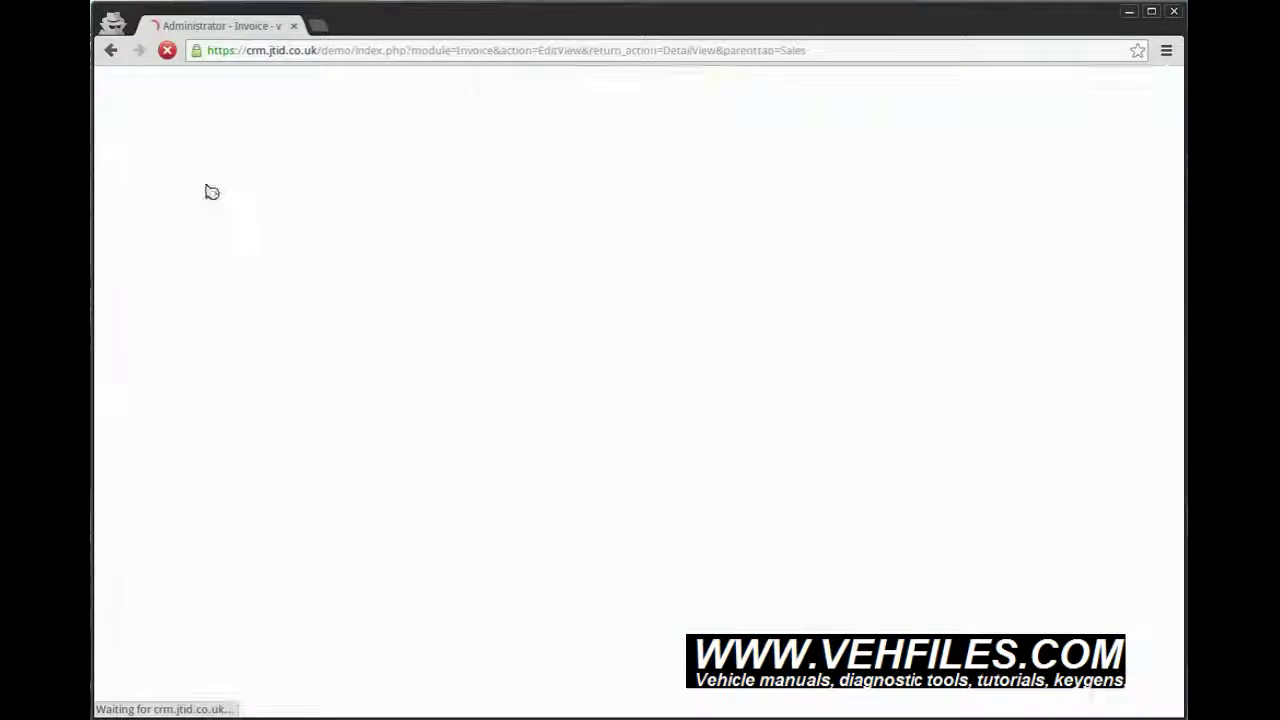
{"action": "left_click", "coordinate": [431, 325]}
{"action": "type", "text": "MO"}
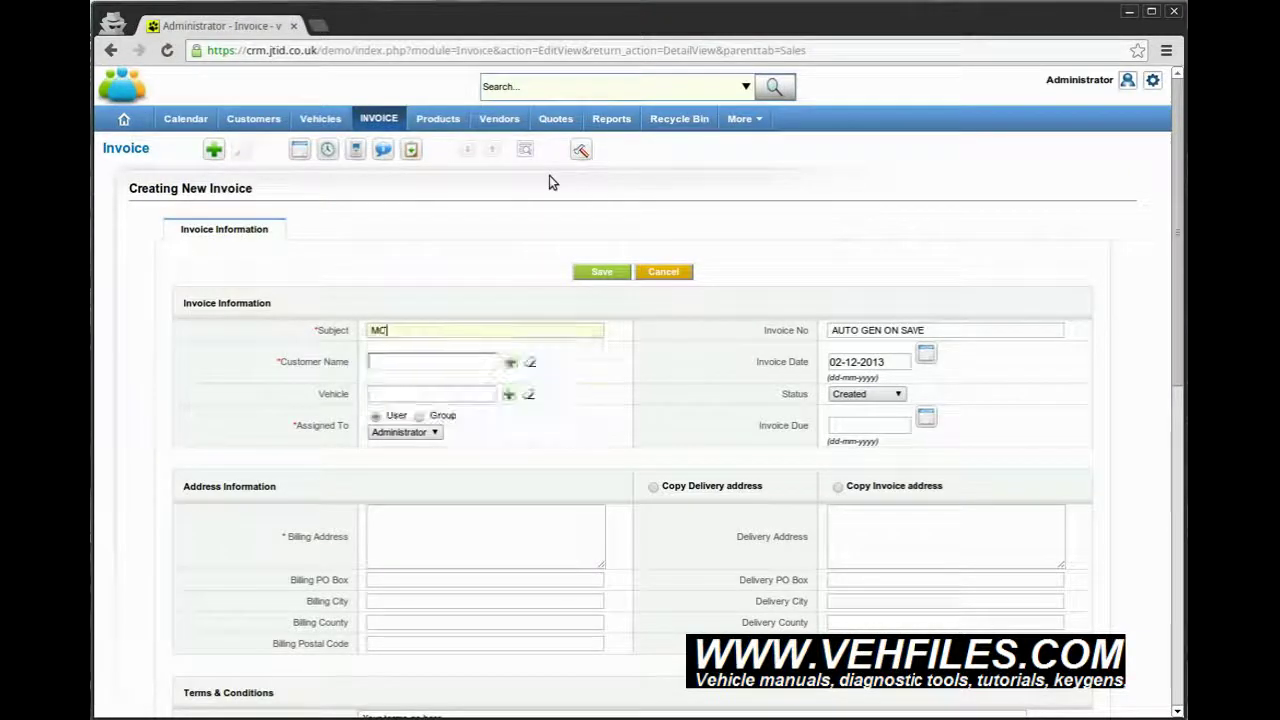
{"action": "type", "text": "T and Service"}
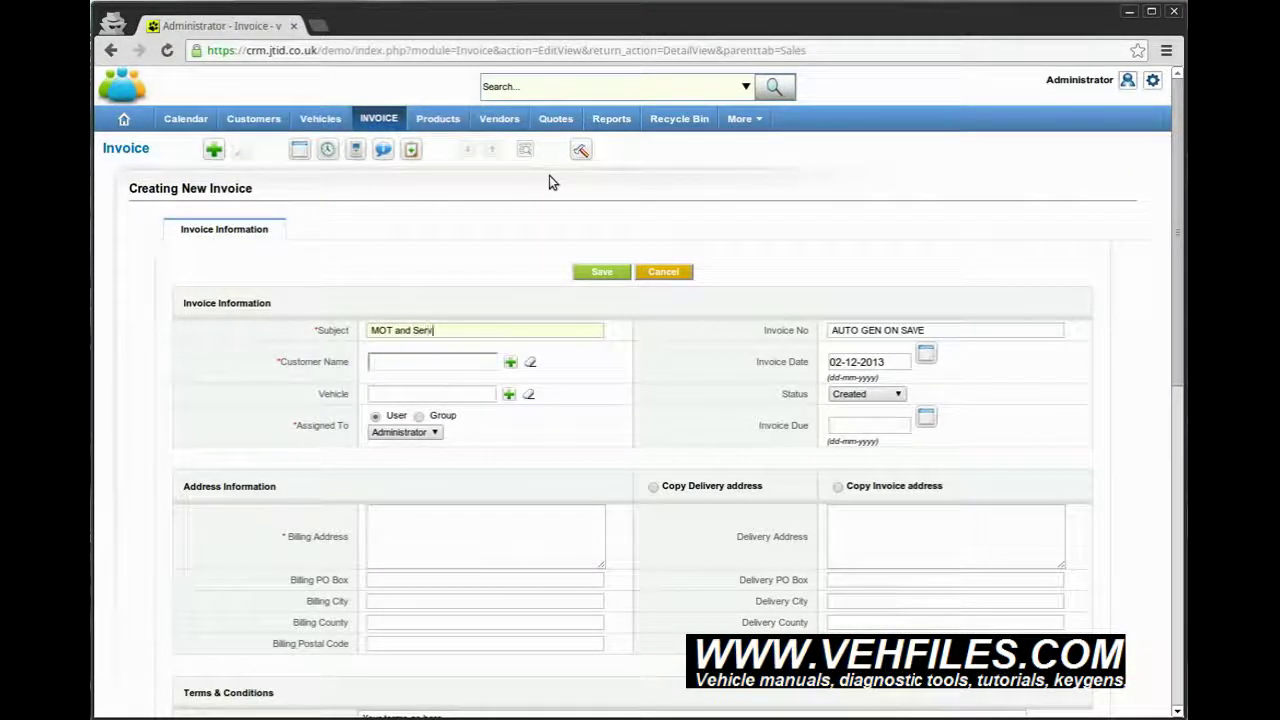
{"action": "key", "text": "BackSpace"}
{"action": "key", "text": "BackSpace"}
{"action": "key", "text": "BackSpace"}
{"action": "key", "text": "BackSpace"}
{"action": "key", "text": "BackSpace"}
{"action": "key", "text": "BackSpace"}
{"action": "key", "text": "BackSpace"}
{"action": "type", "text": "Oi"}
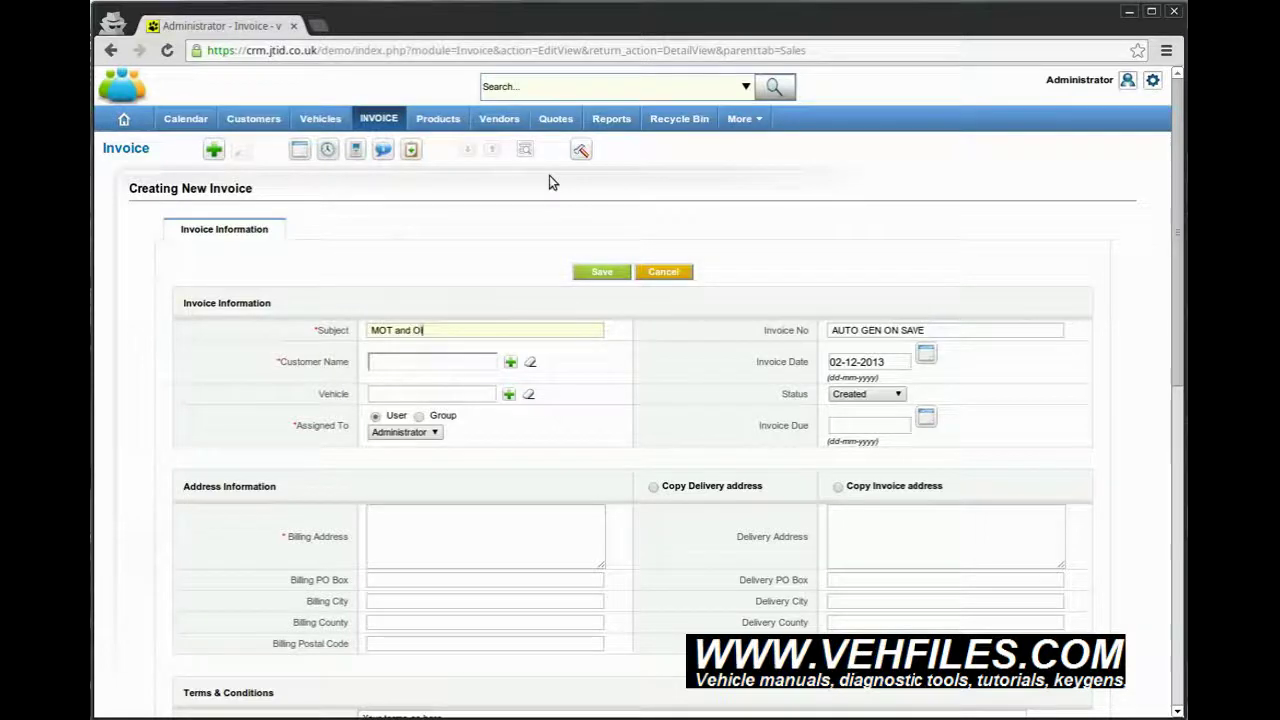
{"action": "type", "text": "l Change"}
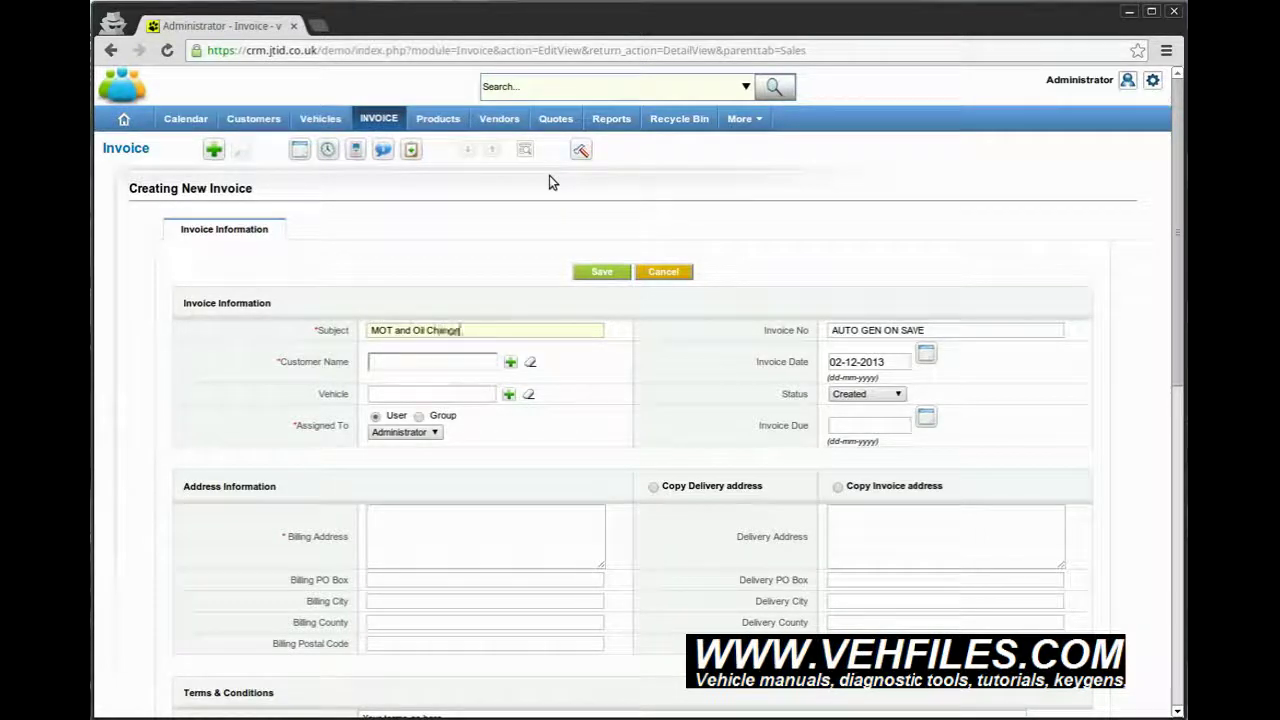
- Link the invoice to the first customer and their Ford Capri, accepting the billing address
{"action": "left_click", "coordinate": [510, 362]}
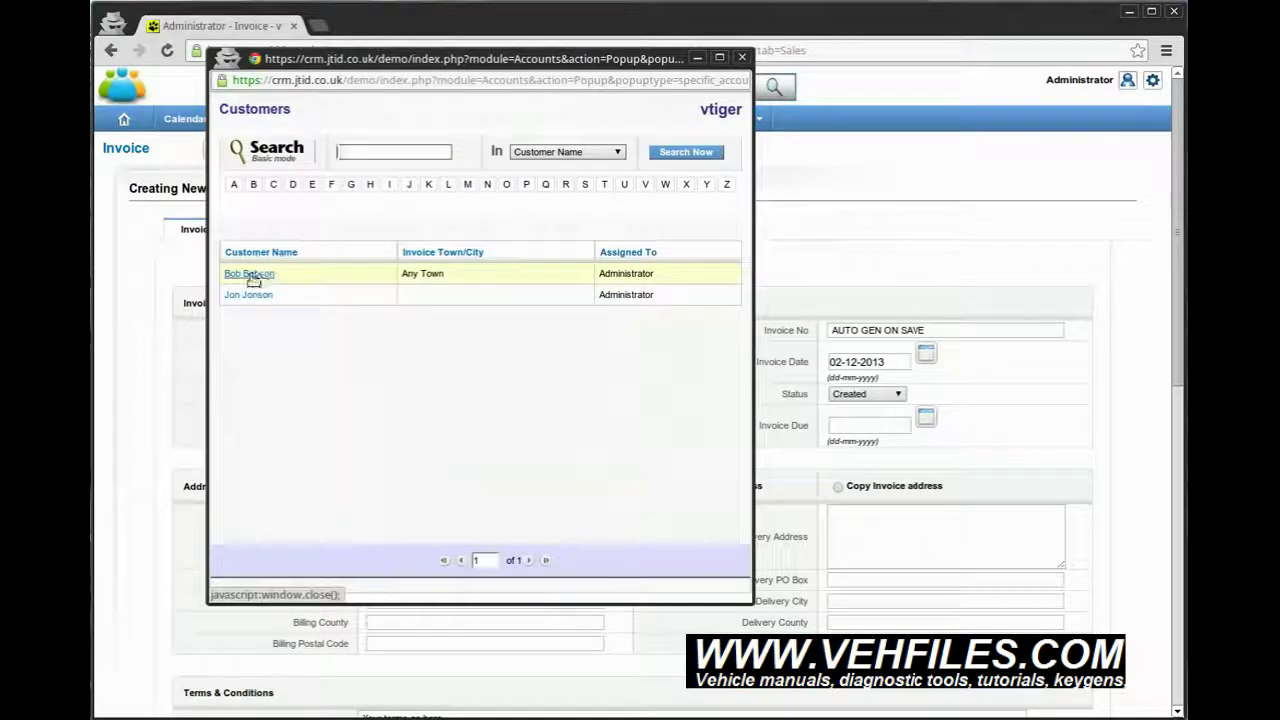
{"action": "left_click", "coordinate": [250, 274]}
{"action": "left_click", "coordinate": [604, 379]}
{"action": "scroll", "coordinate": [583, 386], "scroll_direction": "down", "scroll_amount": 1}
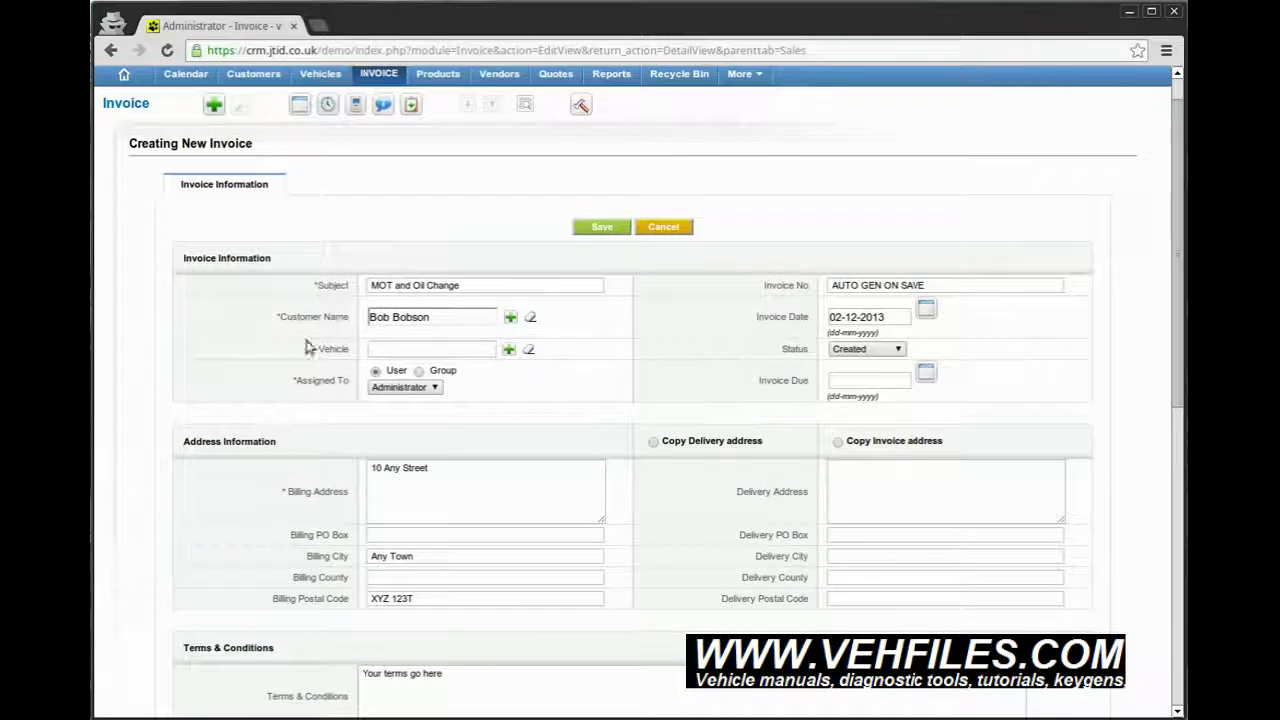
{"action": "left_click", "coordinate": [509, 350]}
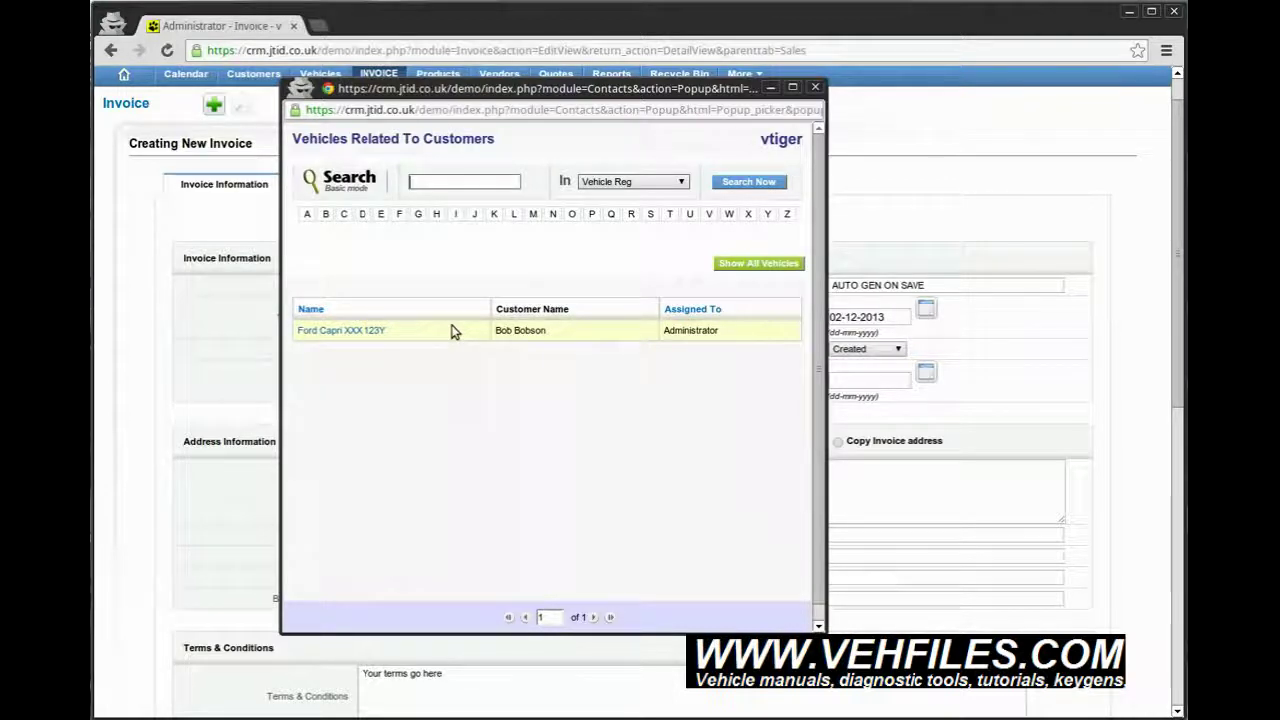
{"action": "left_click", "coordinate": [372, 331]}
{"action": "left_click", "coordinate": [662, 409]}
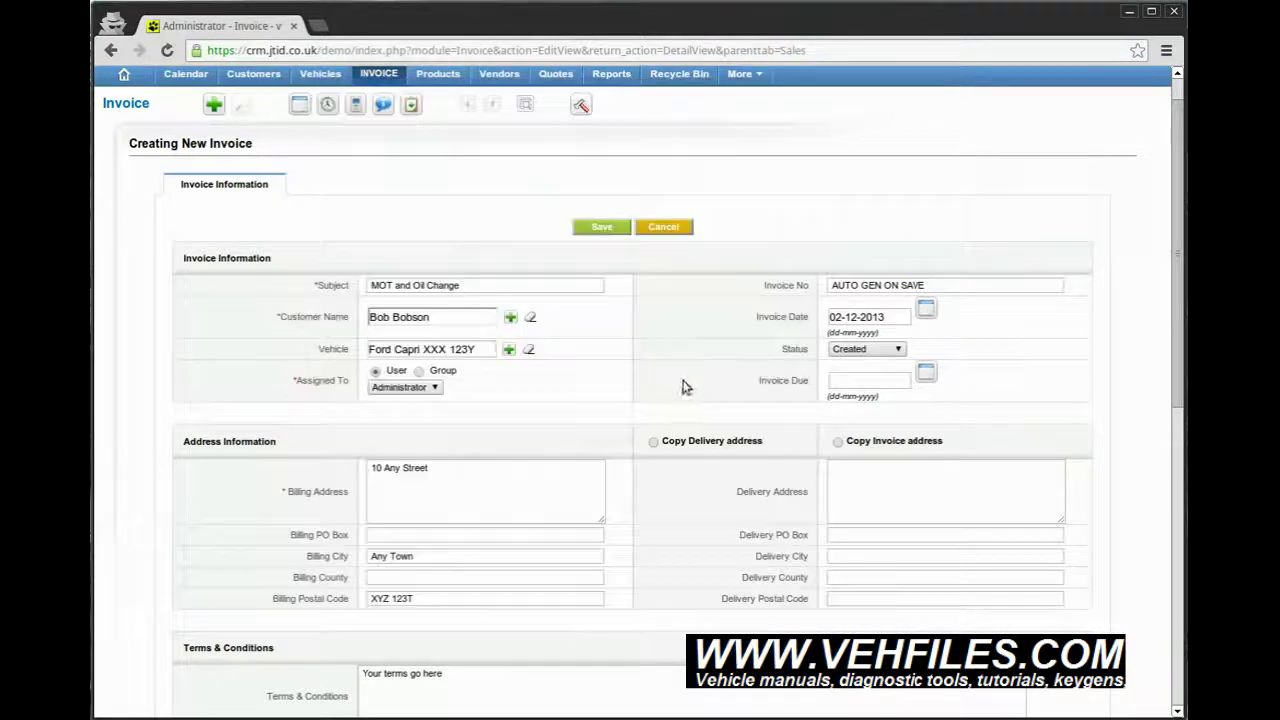
{"action": "scroll", "coordinate": [650, 380], "scroll_direction": "down", "scroll_amount": 1}
{"action": "scroll", "coordinate": [777, 295], "scroll_direction": "down", "scroll_amount": 2}
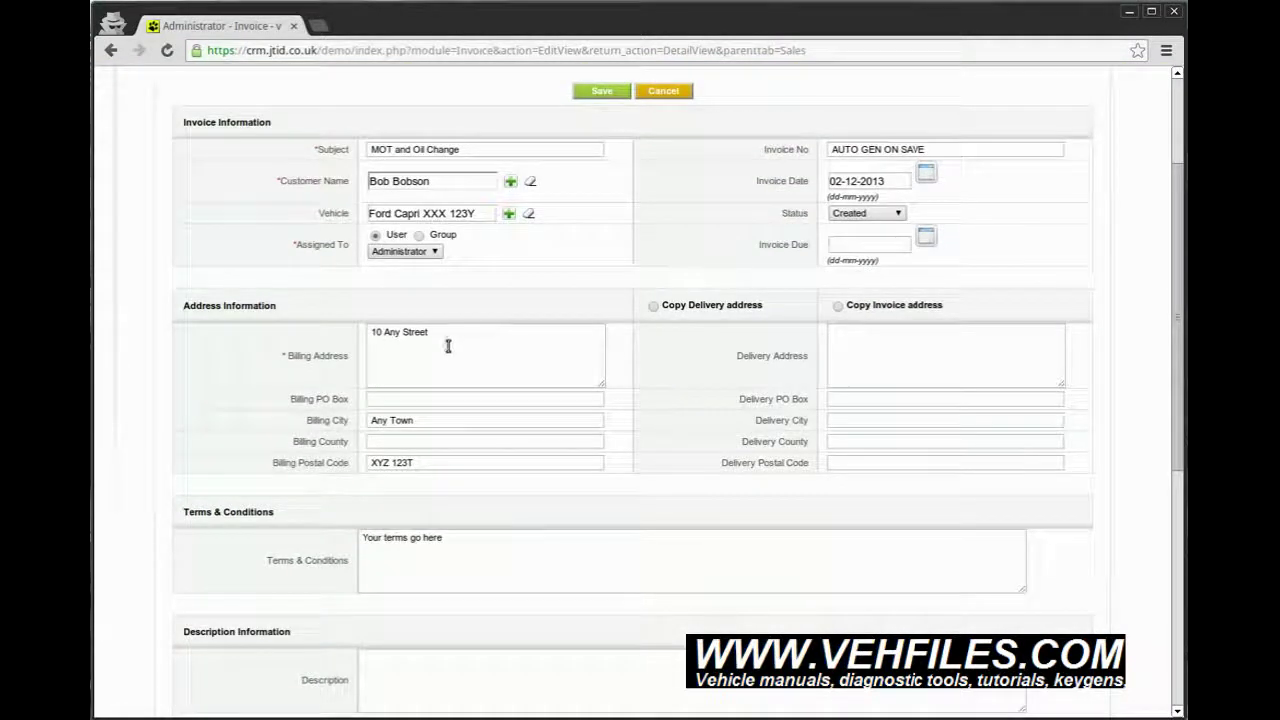
- Add MOT at 45.00 as the first invoice item with quantity 1
{"action": "scroll", "coordinate": [506, 423], "scroll_direction": "down", "scroll_amount": 3}
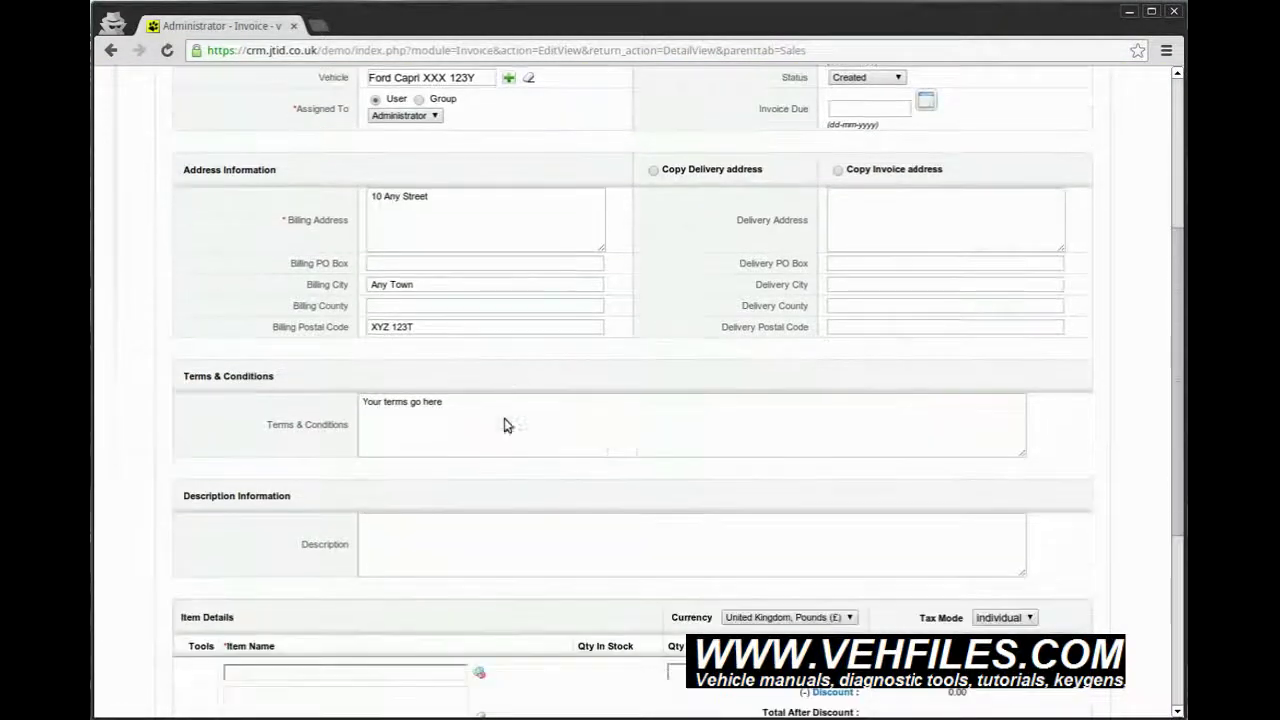
{"action": "scroll", "coordinate": [462, 443], "scroll_direction": "down", "scroll_amount": 2}
{"action": "scroll", "coordinate": [491, 357], "scroll_direction": "down", "scroll_amount": 3}
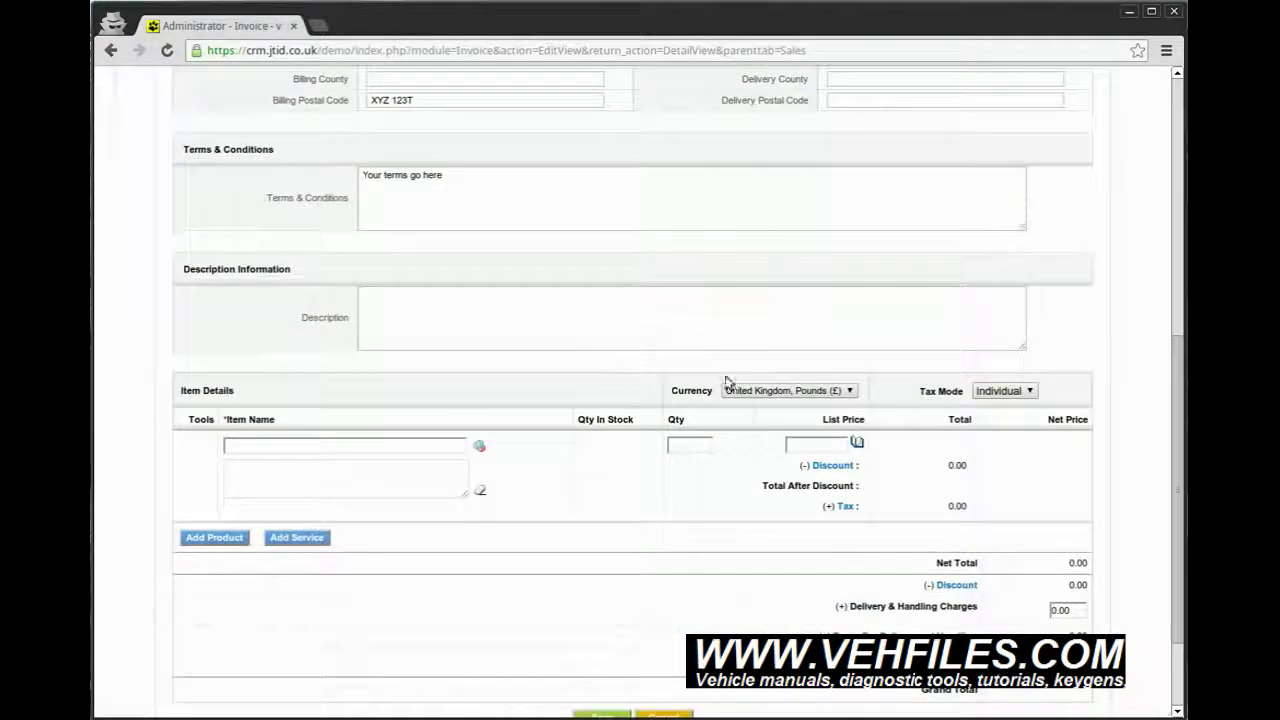
{"action": "left_click", "coordinate": [404, 321]}
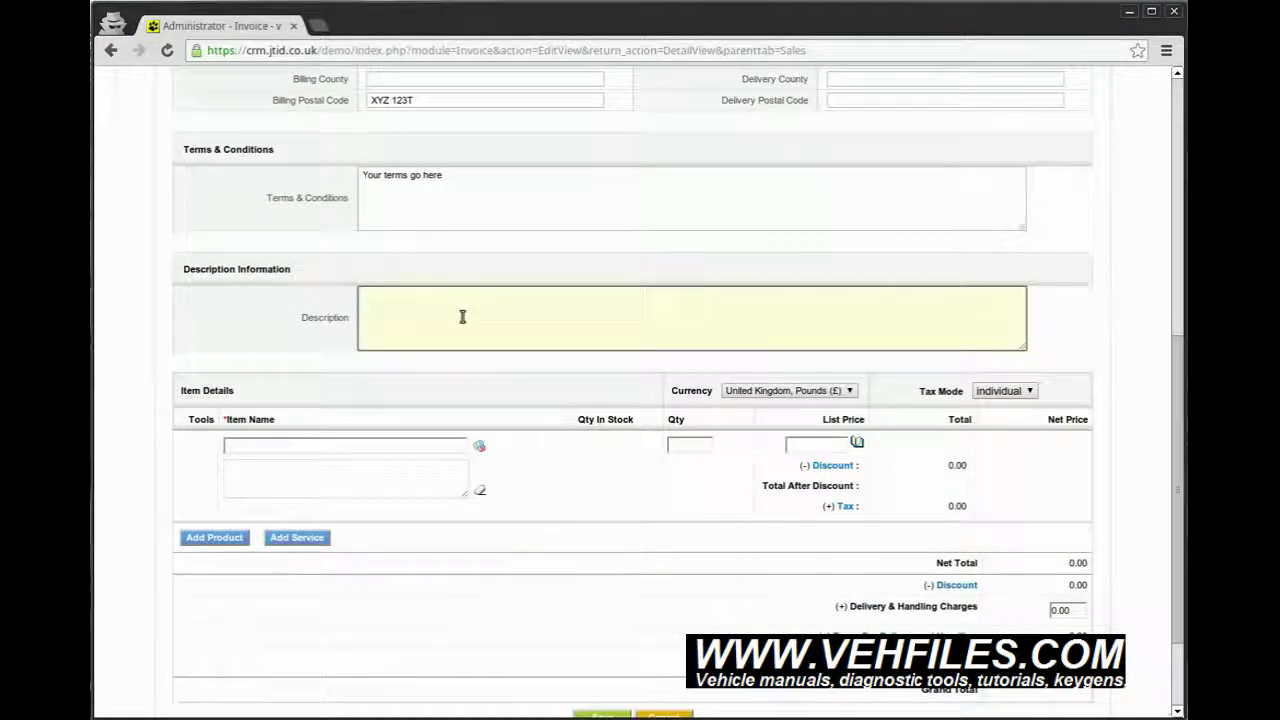
{"action": "scroll", "coordinate": [470, 325], "scroll_direction": "down", "scroll_amount": 1}
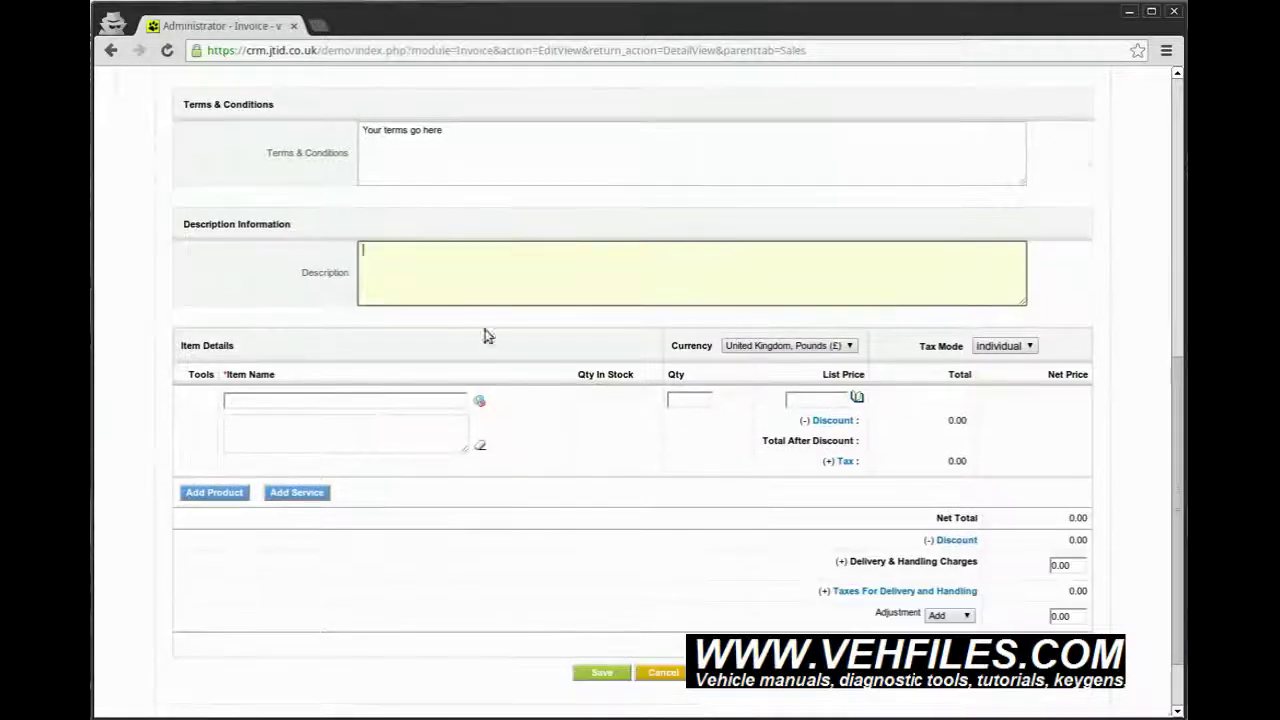
{"action": "left_click", "coordinate": [481, 401]}
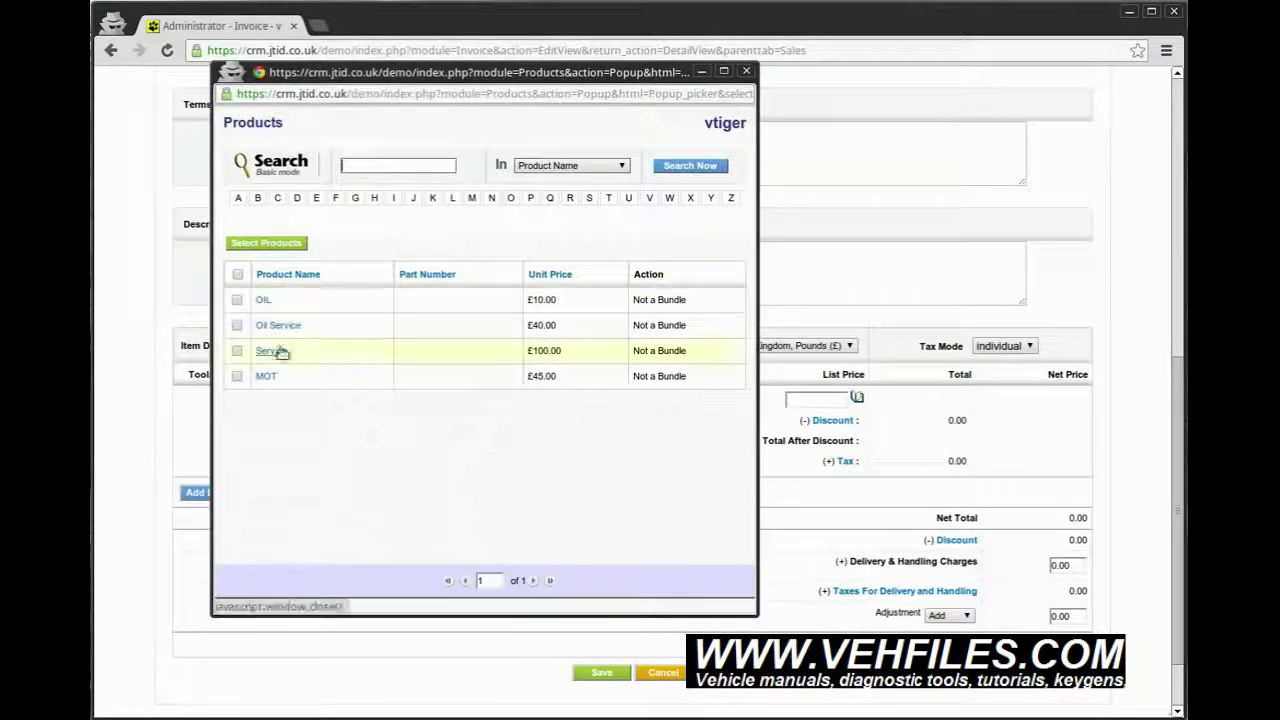
{"action": "left_click", "coordinate": [268, 378]}
{"action": "type", "text": "1"}
{"action": "key", "text": "Tab"}
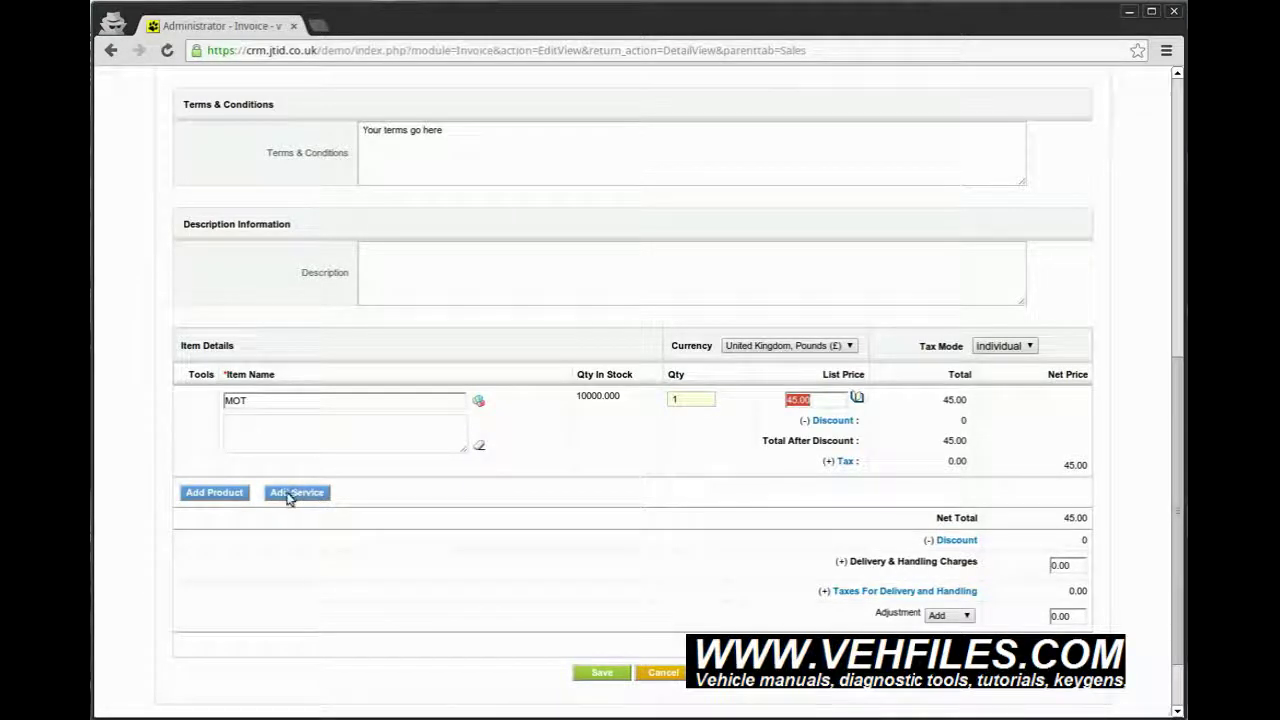
- Add a second line for OIL at 10.00, quantity 1, bringing the total to 55.00
{"action": "left_click", "coordinate": [236, 492]}
{"action": "left_click", "coordinate": [476, 492]}
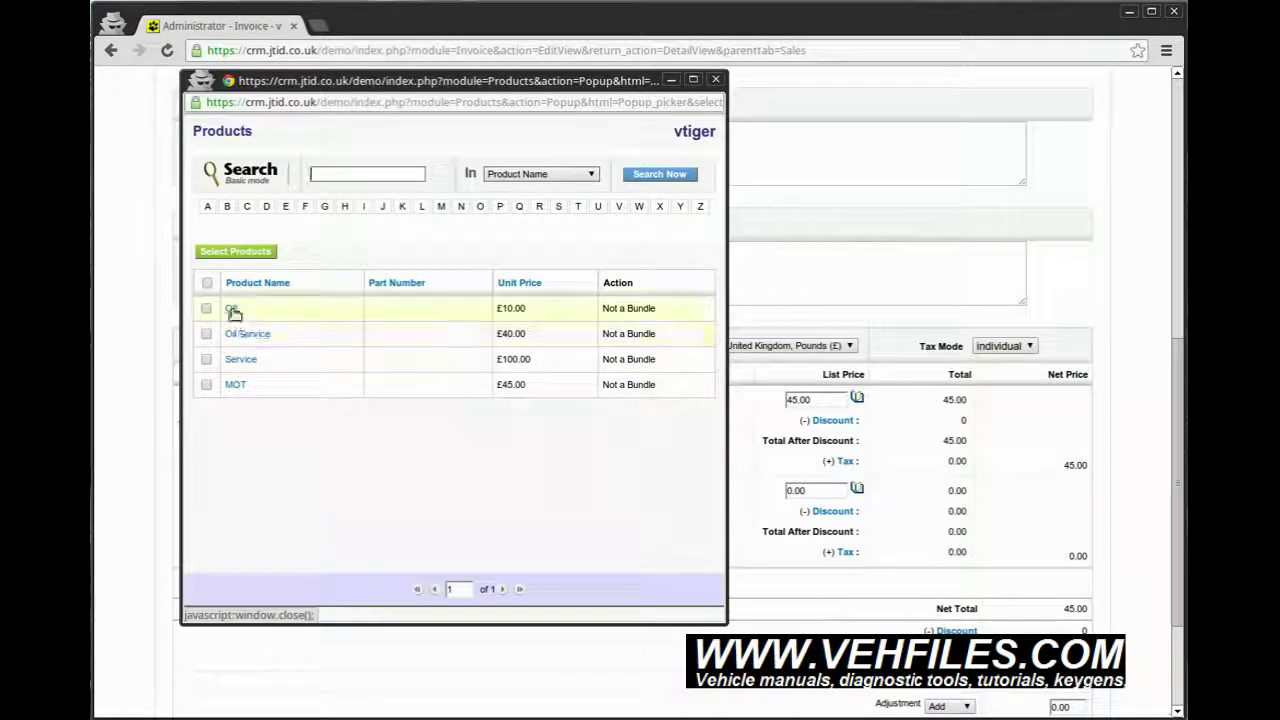
{"action": "left_click", "coordinate": [232, 308]}
{"action": "type", "text": "1"}
{"action": "key", "text": "Tab"}
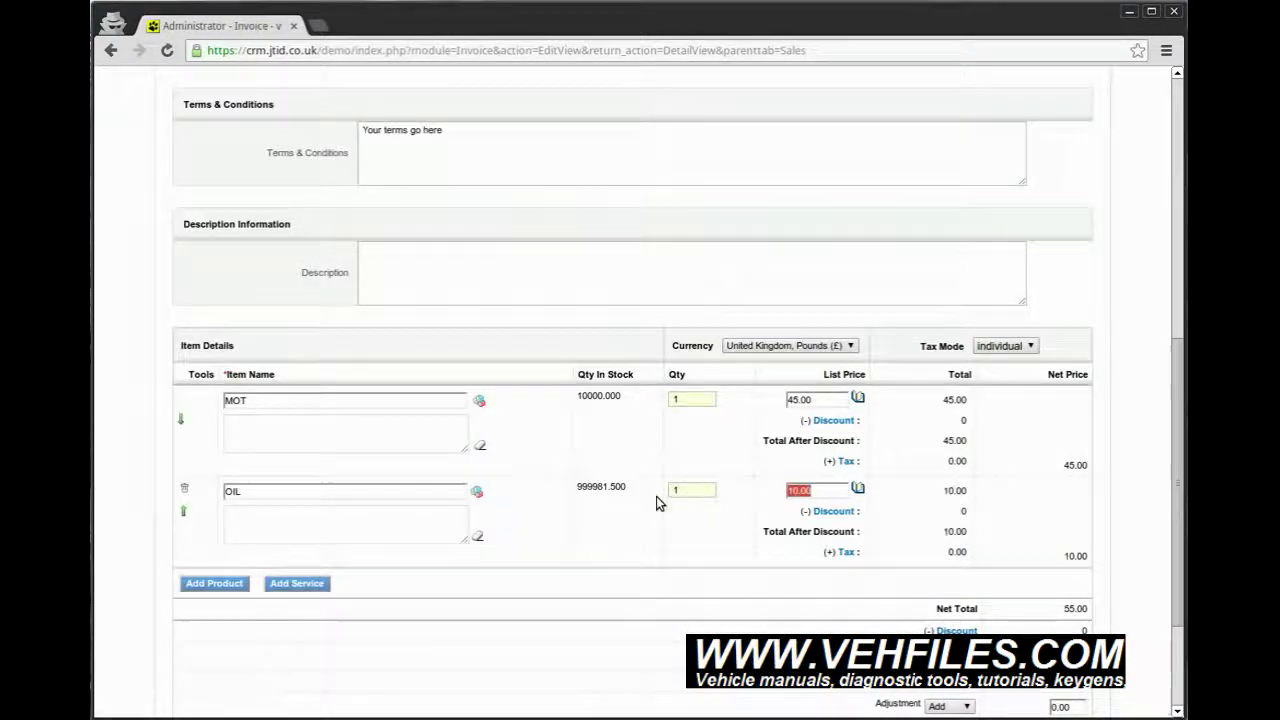
{"action": "scroll", "coordinate": [757, 537], "scroll_direction": "down", "scroll_amount": 2}
{"action": "scroll", "coordinate": [1066, 597], "scroll_direction": "down", "scroll_amount": 1}
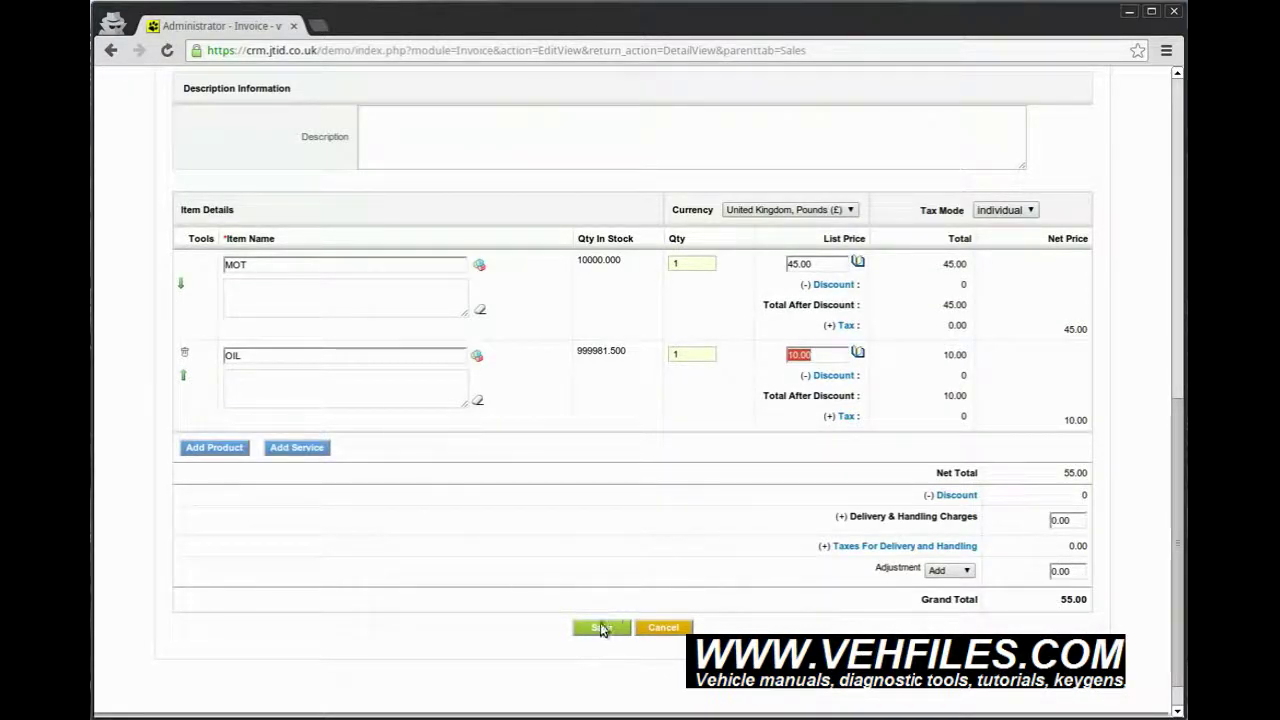
- Save the invoice as INV29, export it to PDF and review its 55.00 total
{"action": "left_click", "coordinate": [602, 628]}
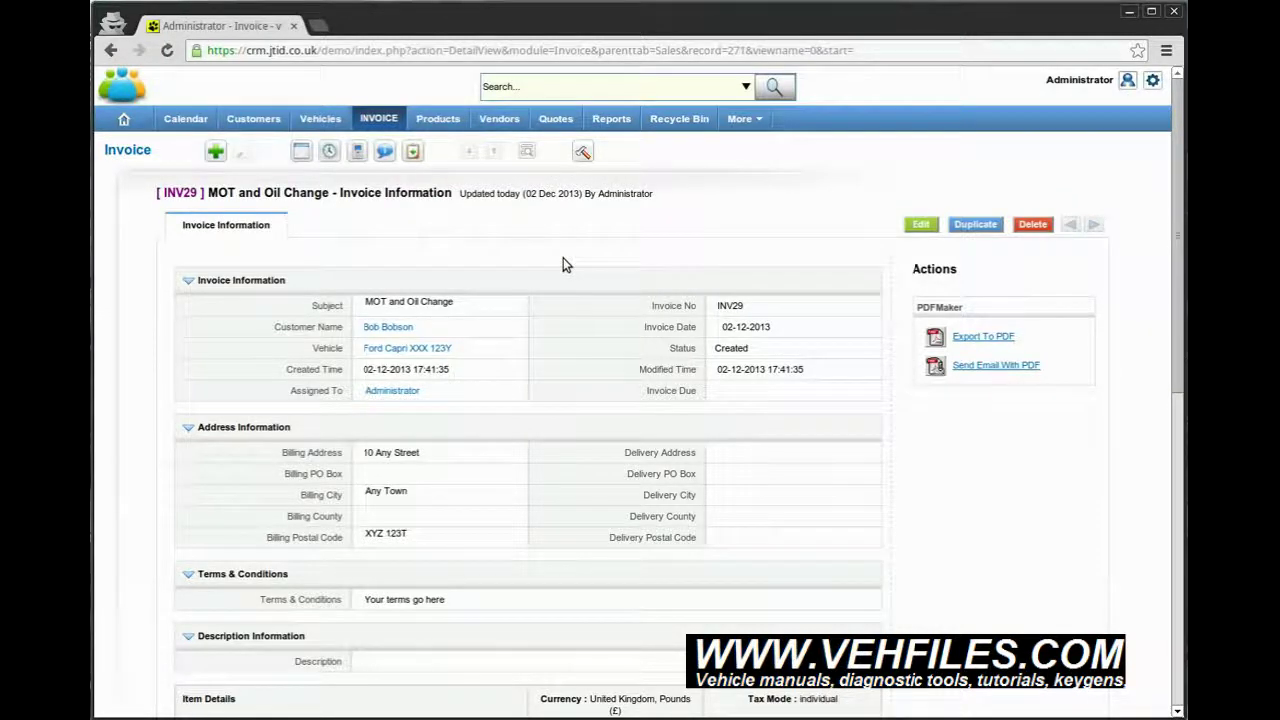
{"action": "left_click", "coordinate": [963, 336]}
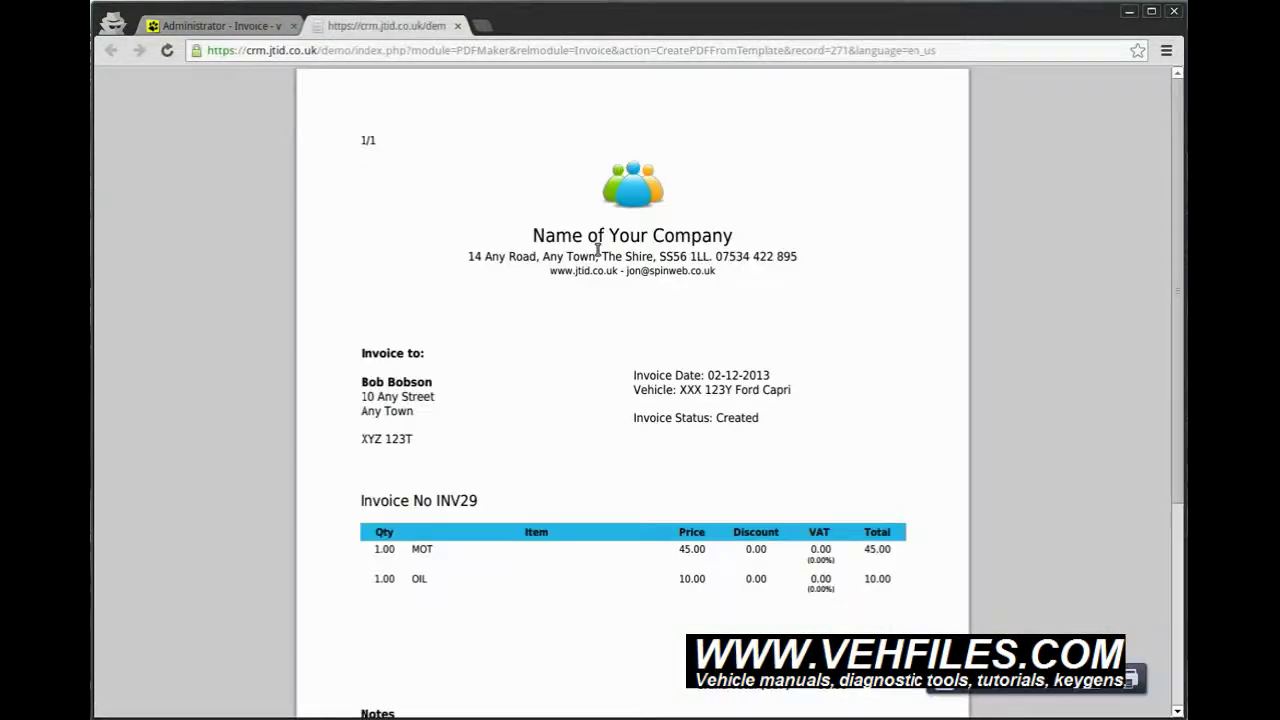
{"action": "scroll", "coordinate": [912, 381], "scroll_direction": "down", "scroll_amount": 2}
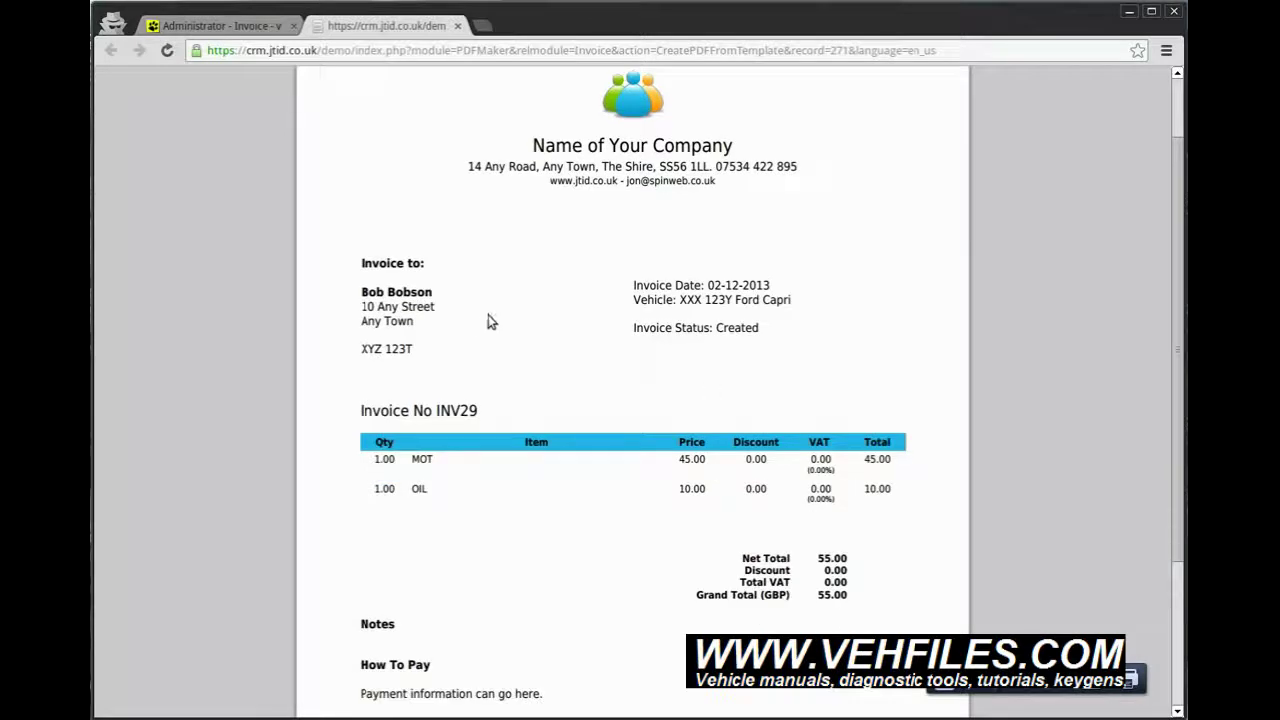
{"action": "scroll", "coordinate": [564, 633], "scroll_direction": "down", "scroll_amount": 2}
{"action": "scroll", "coordinate": [483, 463], "scroll_direction": "up", "scroll_amount": 3}
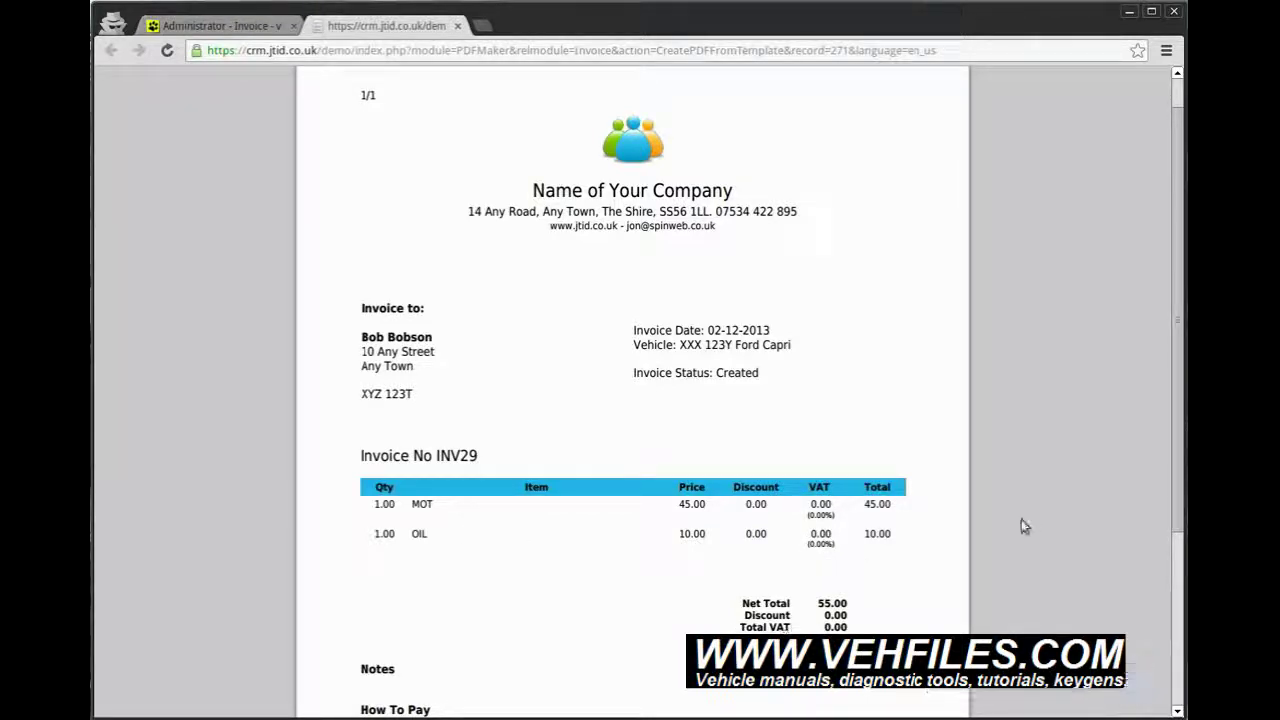
{"action": "scroll", "coordinate": [936, 428], "scroll_direction": "down", "scroll_amount": 1}
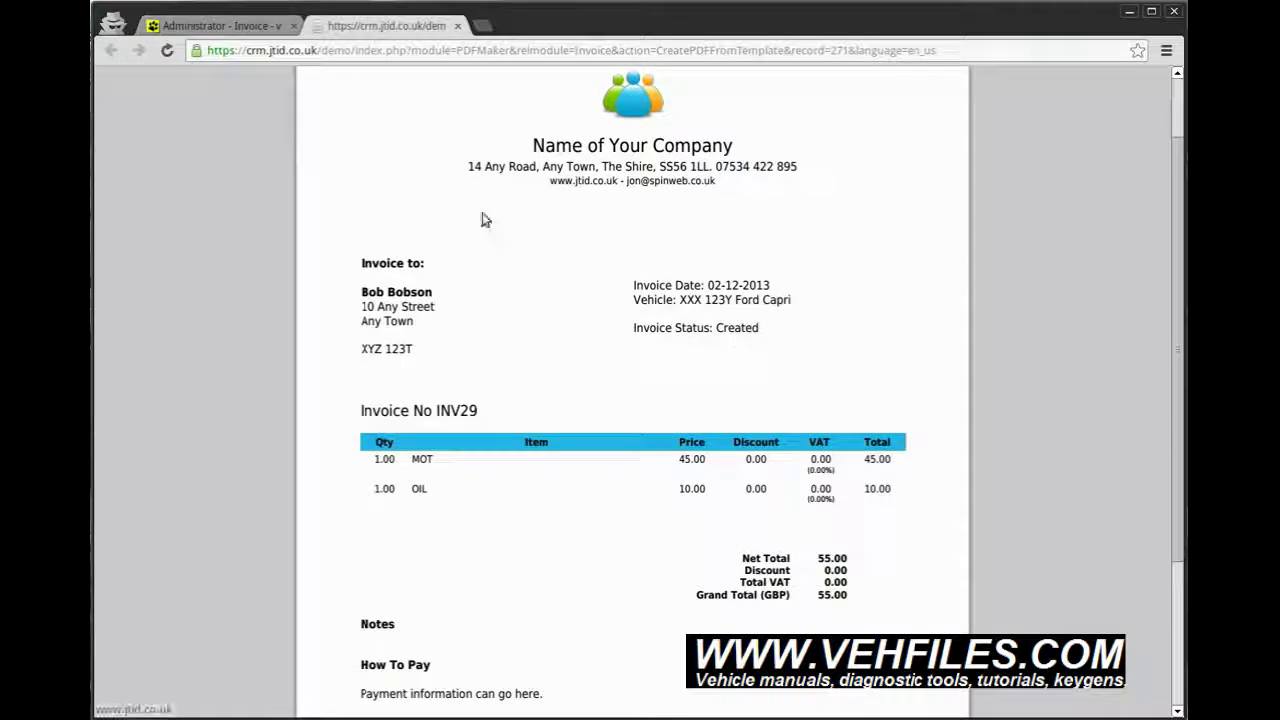
{"action": "scroll", "coordinate": [818, 350], "scroll_direction": "down", "scroll_amount": 3}
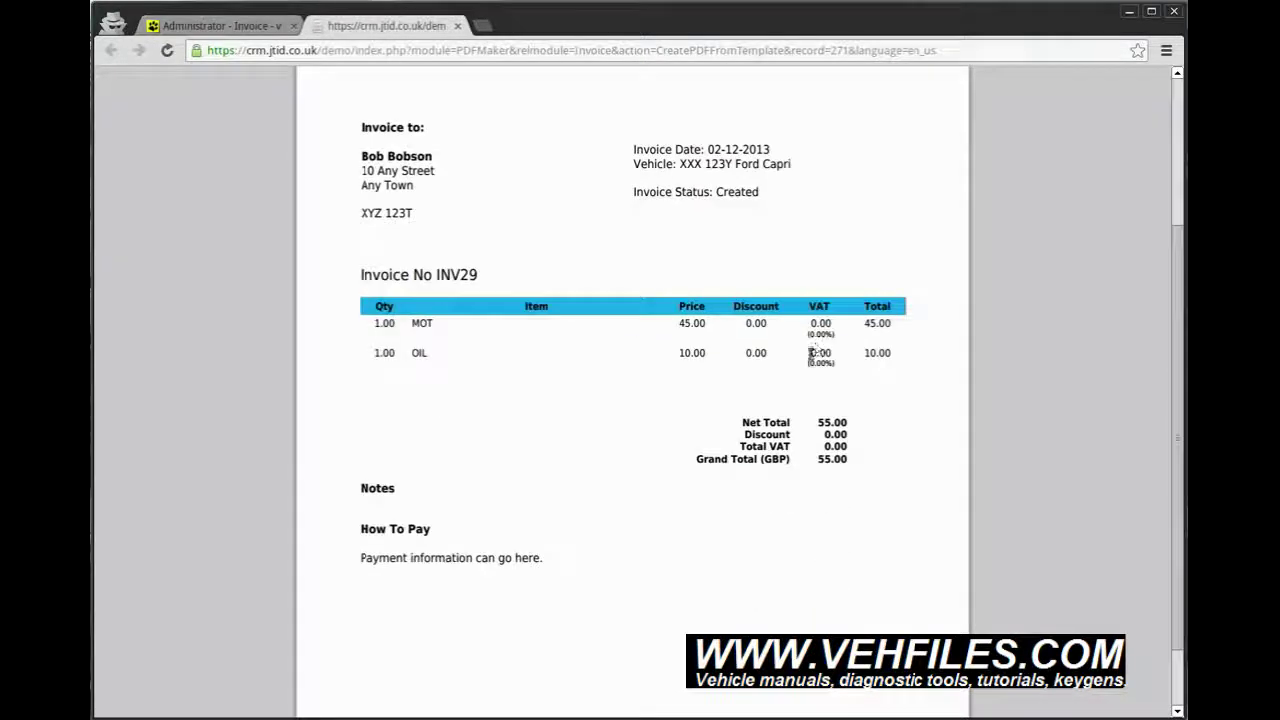
{"action": "scroll", "coordinate": [812, 355], "scroll_direction": "down", "scroll_amount": 2}
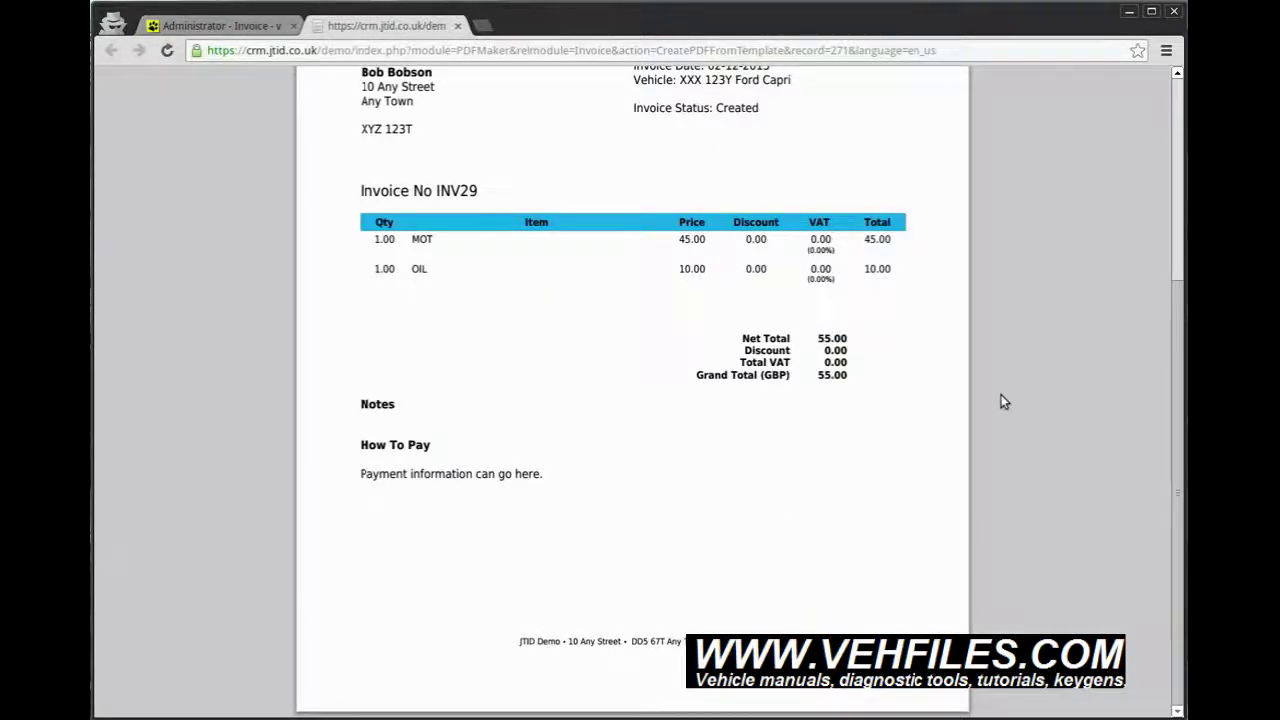
{"action": "mouse_move", "coordinate": [1093, 688]}
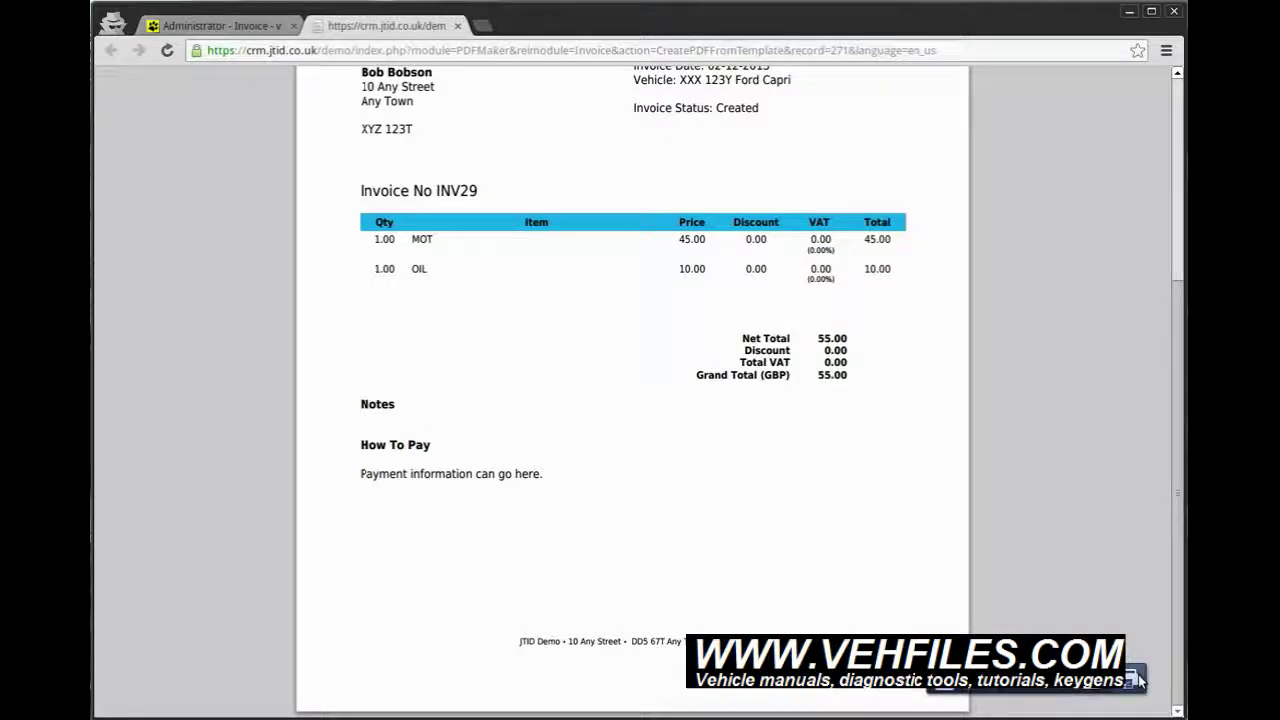
{"action": "scroll", "coordinate": [657, 386], "scroll_direction": "up", "scroll_amount": 7}
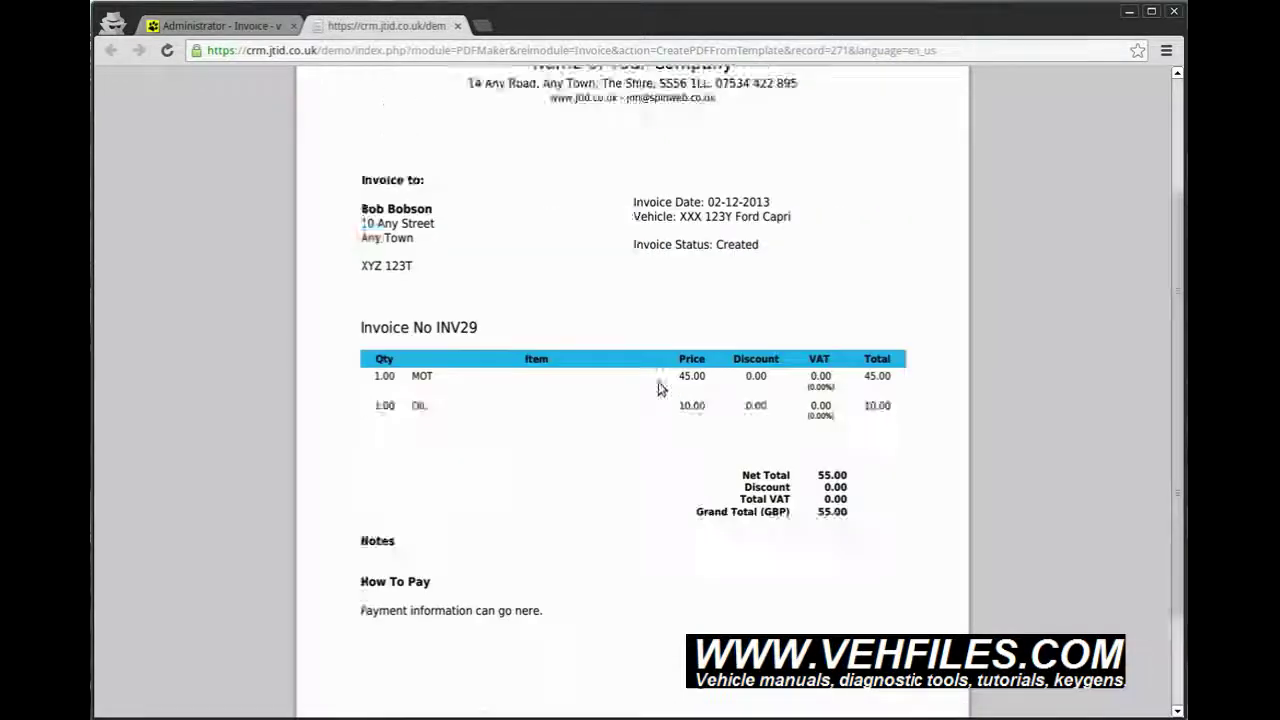
- Close the PDF, view the empty Quotes list, then show the 2–8 December 2013 calendar
{"action": "left_click", "coordinate": [457, 25]}
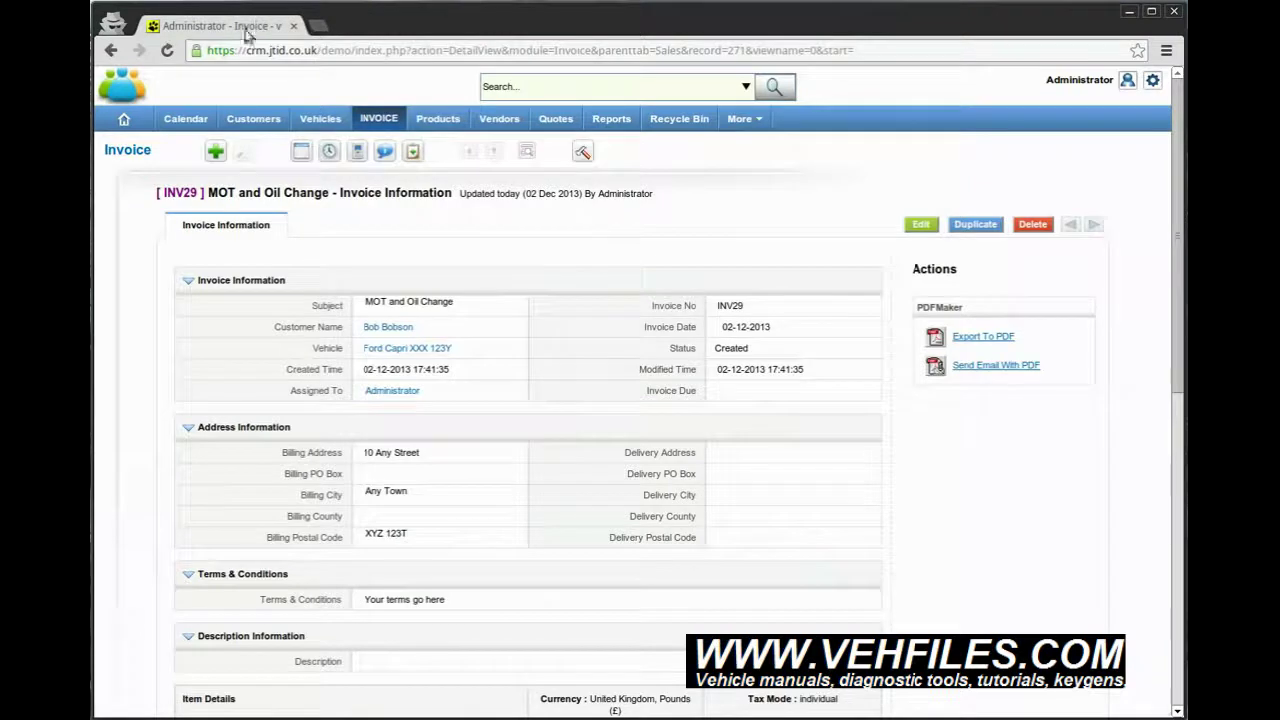
{"action": "left_click", "coordinate": [553, 120]}
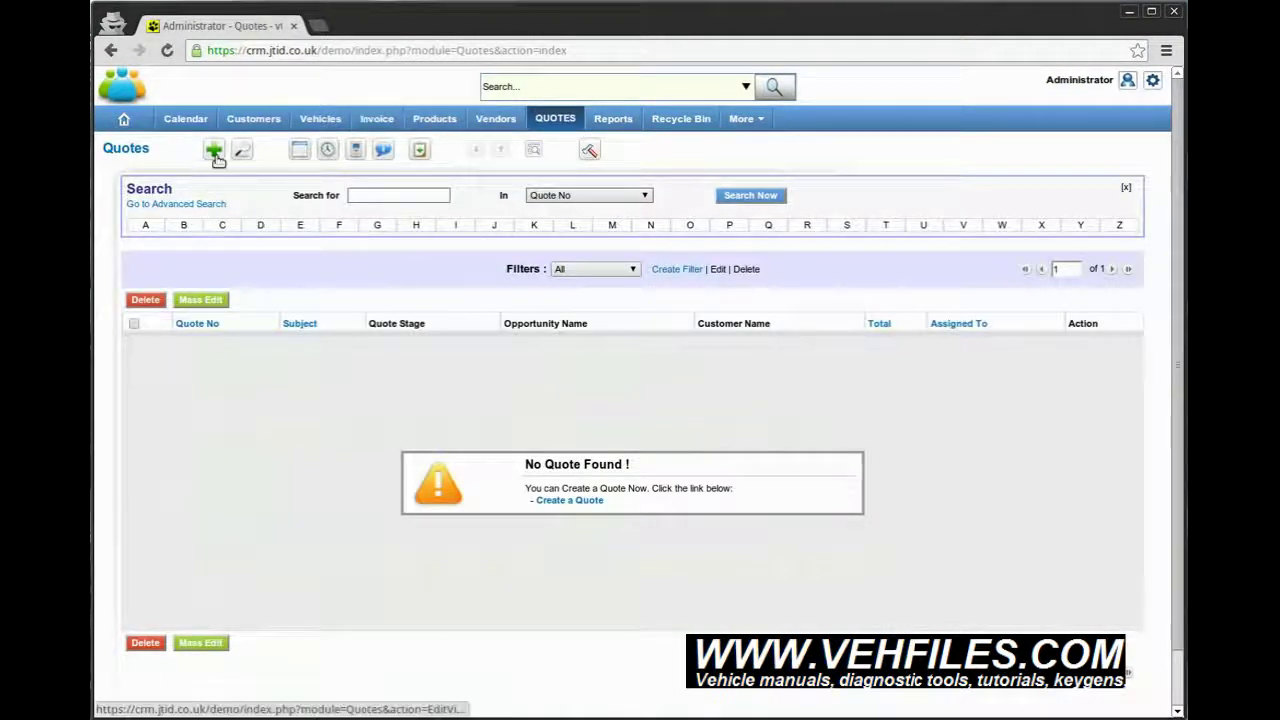
{"action": "left_click", "coordinate": [213, 149]}
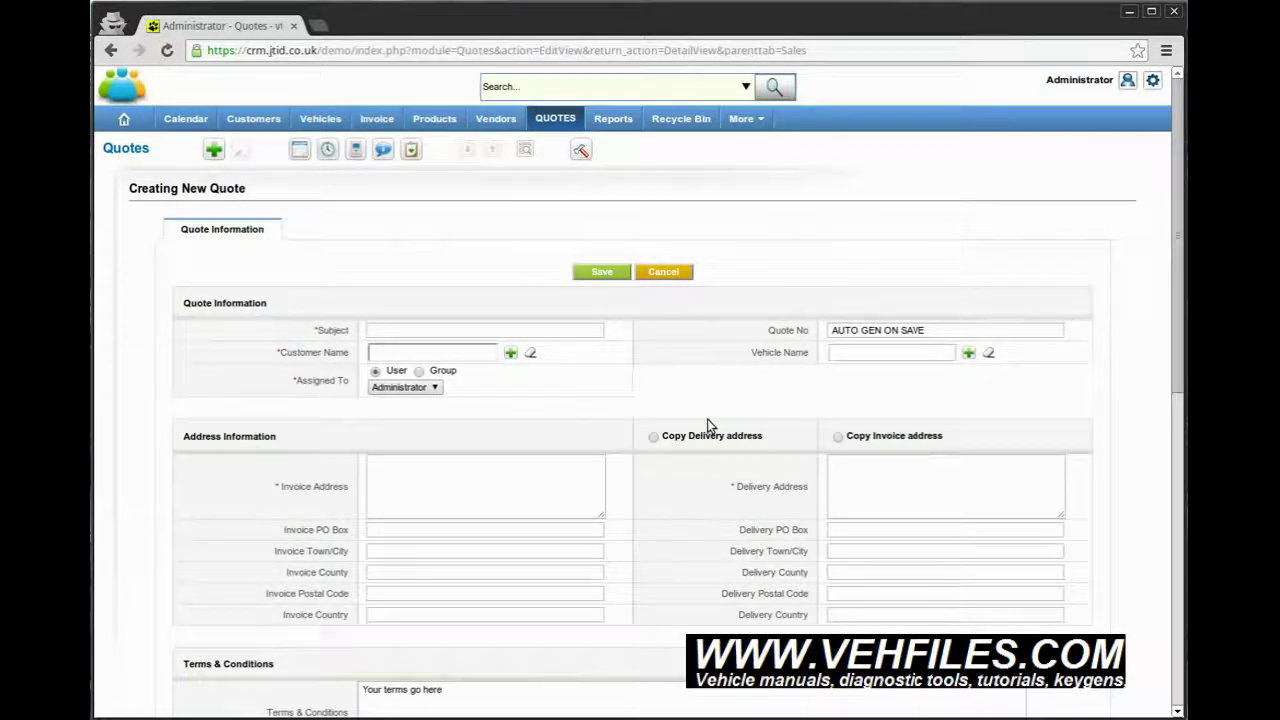
{"action": "scroll", "coordinate": [707, 419], "scroll_direction": "down", "scroll_amount": 1}
{"action": "scroll", "coordinate": [641, 402], "scroll_direction": "up", "scroll_amount": 1}
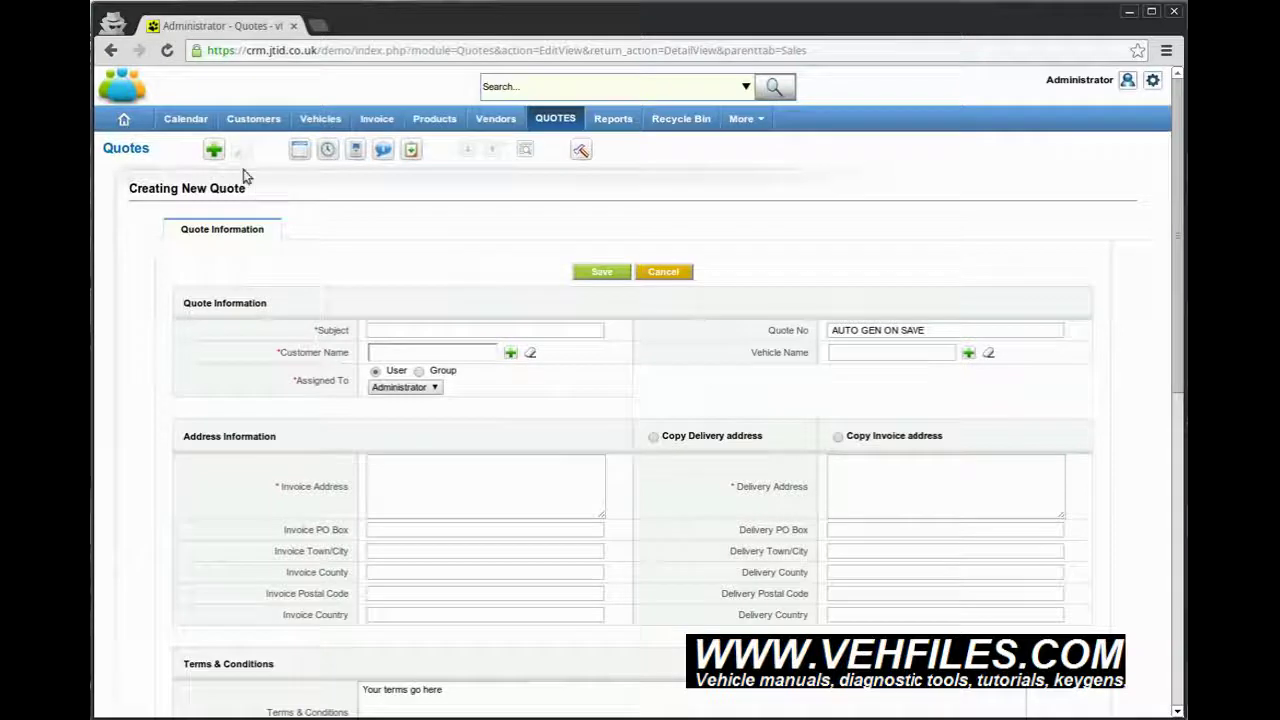
{"action": "left_click", "coordinate": [186, 118]}
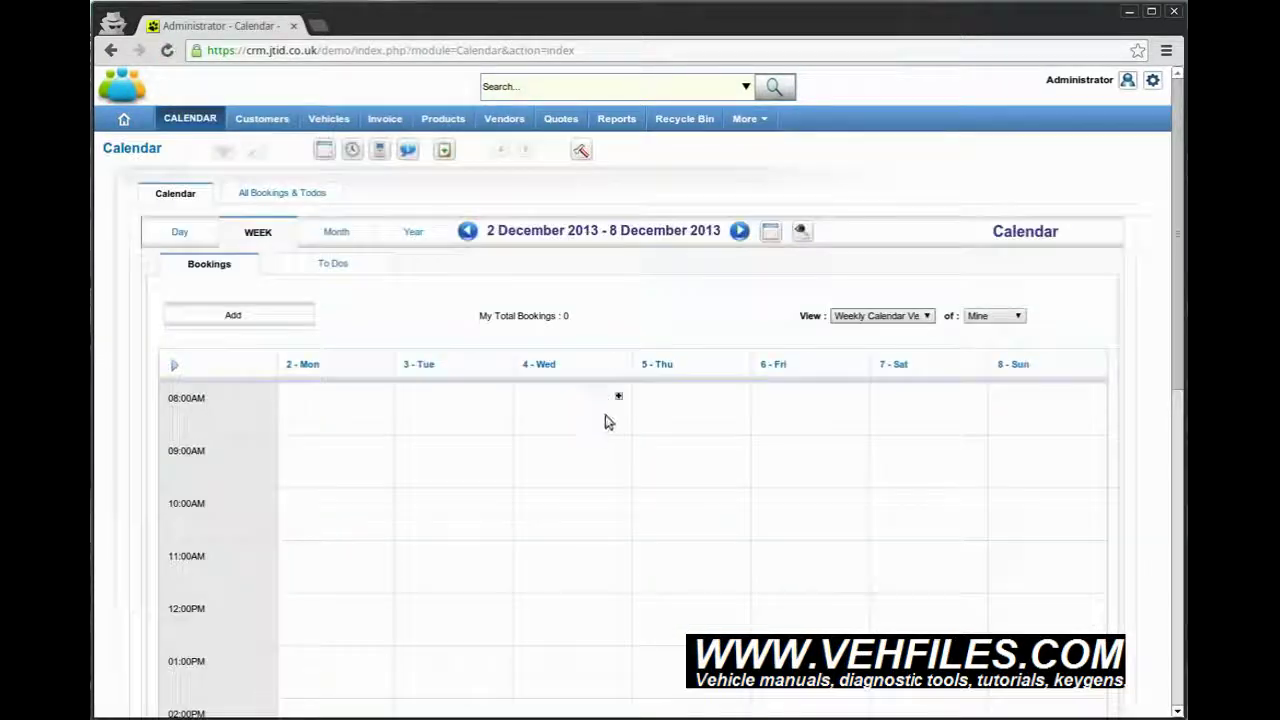
- Create a booking named MOT on Friday 6 December, running 10:00 to 11:00 AM
{"action": "scroll", "coordinate": [715, 466], "scroll_direction": "down", "scroll_amount": 2}
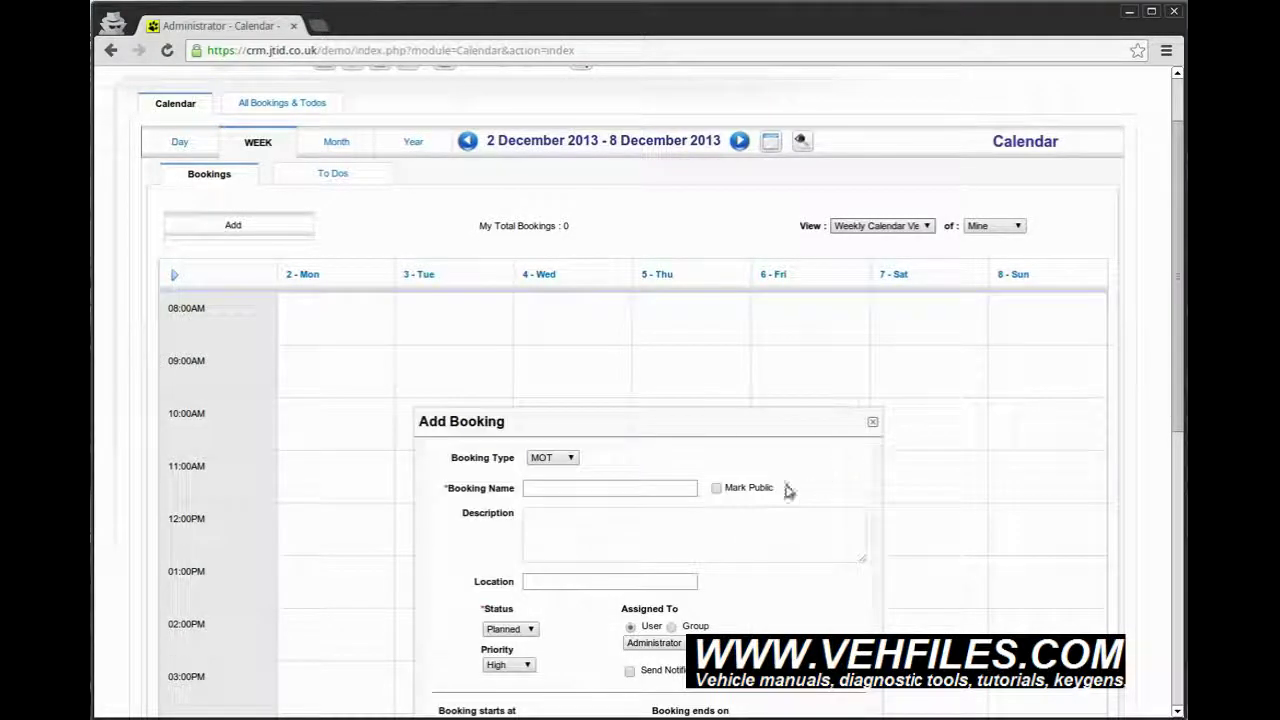
{"action": "left_click_drag", "start_coordinate": [709, 412], "coordinate": [705, 161]}
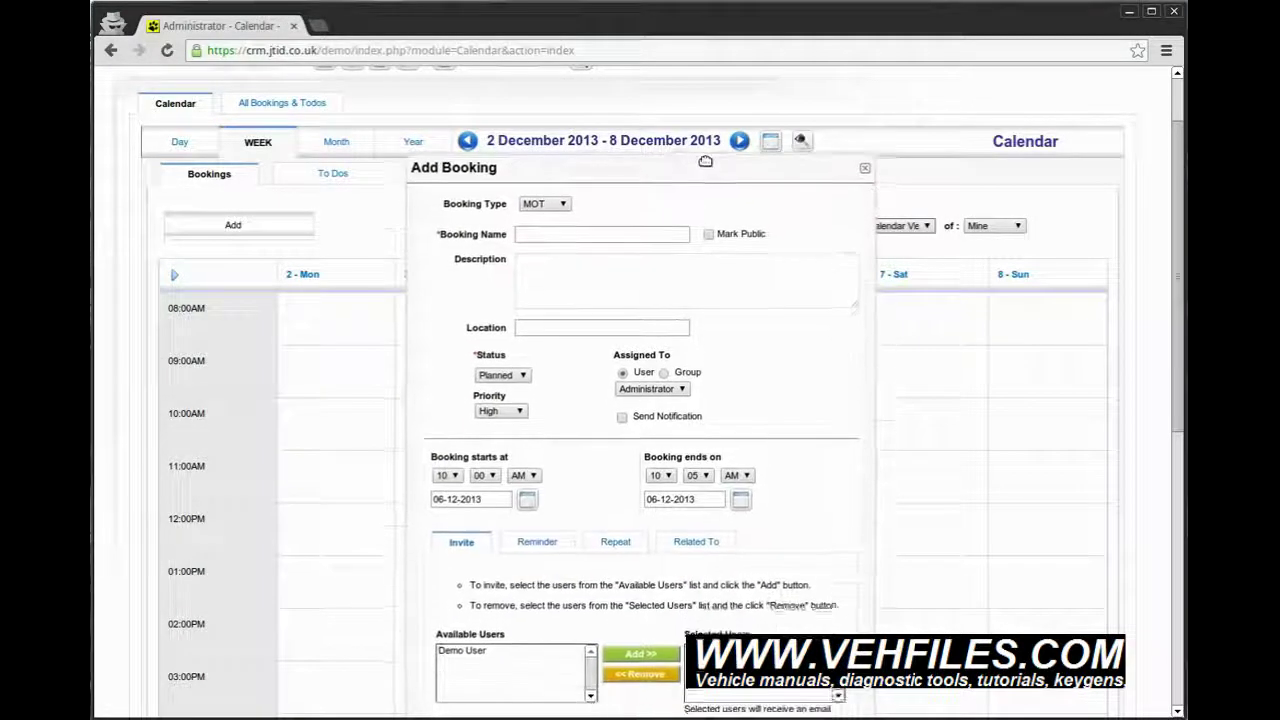
{"action": "left_click", "coordinate": [588, 230]}
{"action": "type", "text": "MOT"}
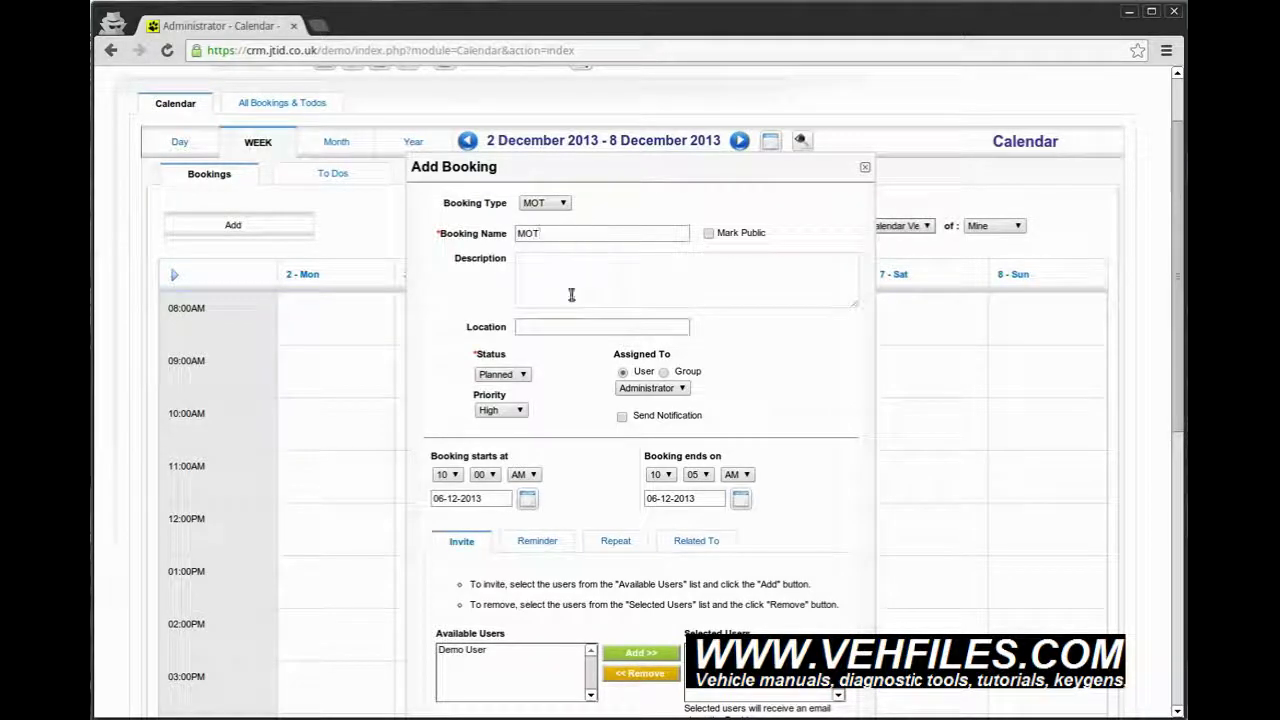
{"action": "scroll", "coordinate": [567, 362], "scroll_direction": "down", "scroll_amount": 1}
{"action": "scroll", "coordinate": [567, 365], "scroll_direction": "down", "scroll_amount": 1}
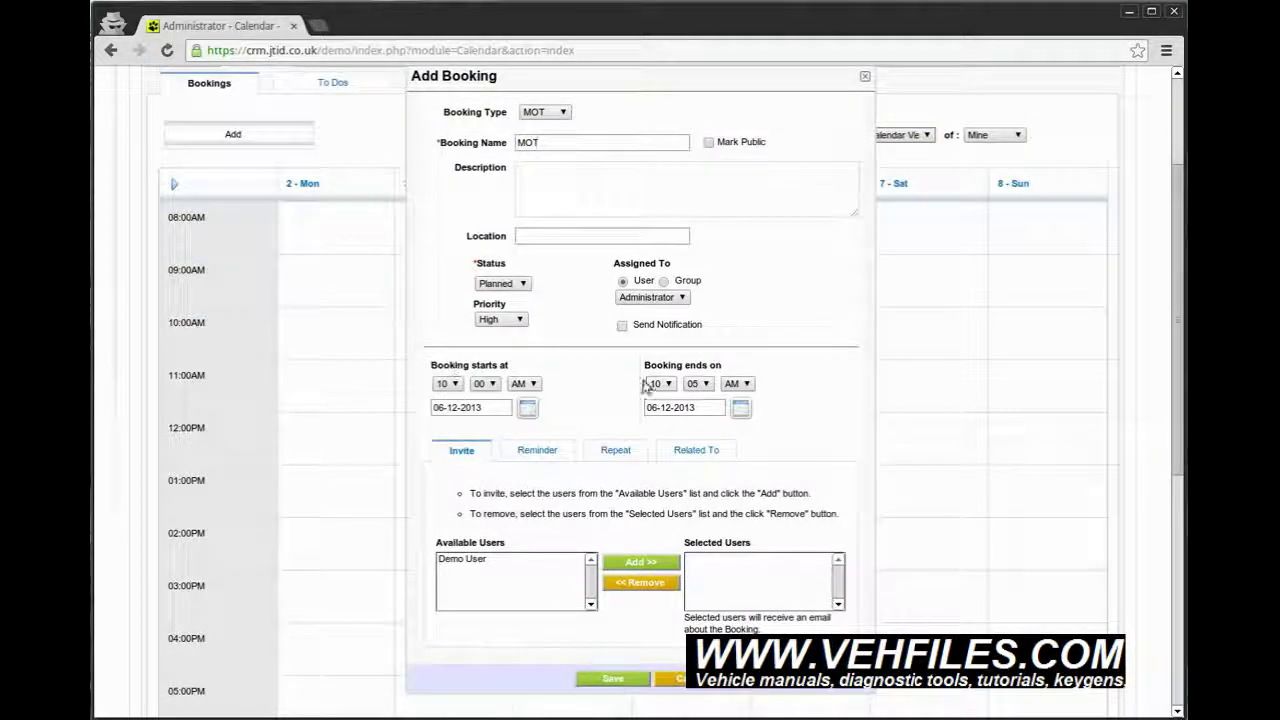
{"action": "left_click", "coordinate": [660, 384]}
{"action": "left_click", "coordinate": [658, 528]}
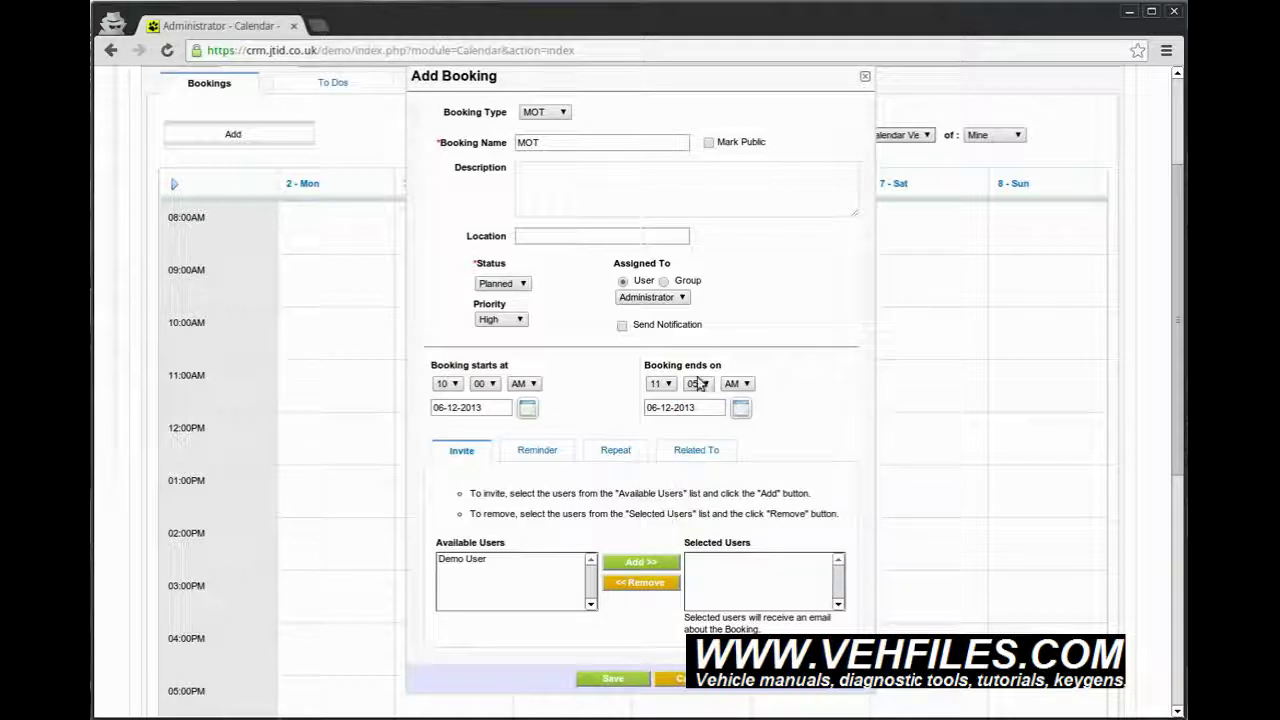
{"action": "left_click", "coordinate": [697, 384]}
{"action": "left_click", "coordinate": [771, 445]}
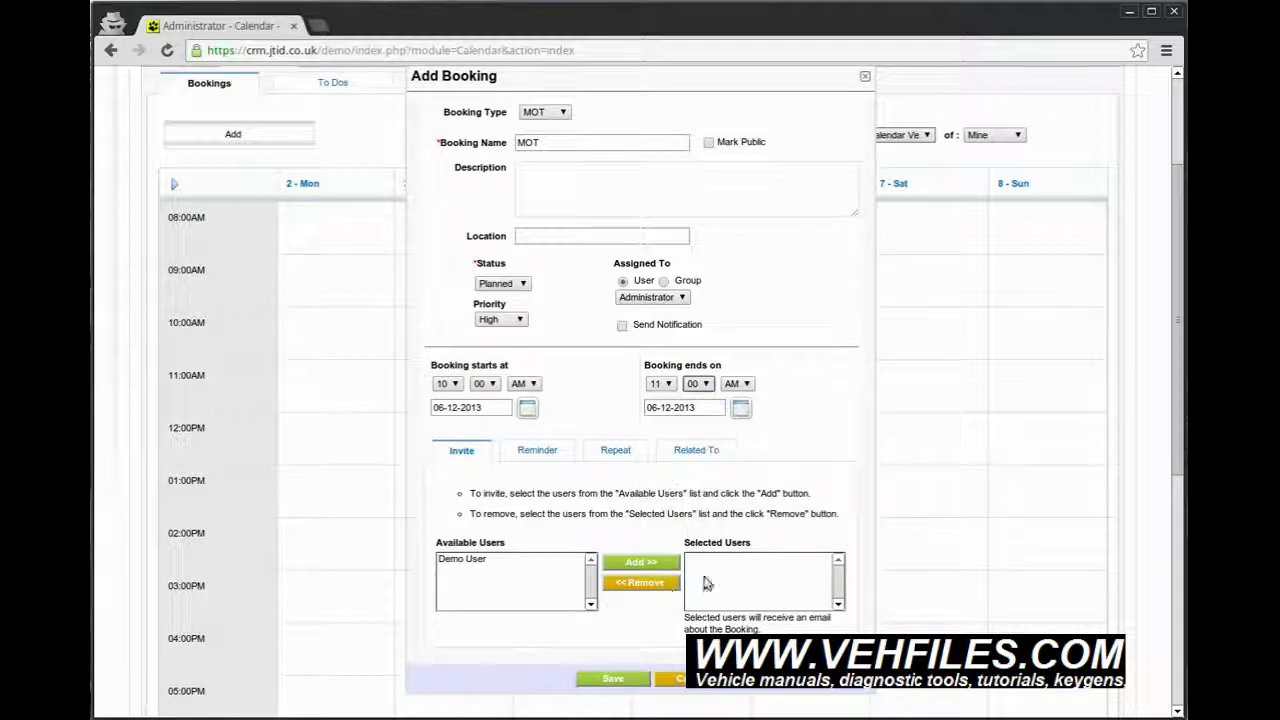
- Link the MOT booking to the customer and their Ford Capri, and save it
{"action": "left_click", "coordinate": [694, 450]}
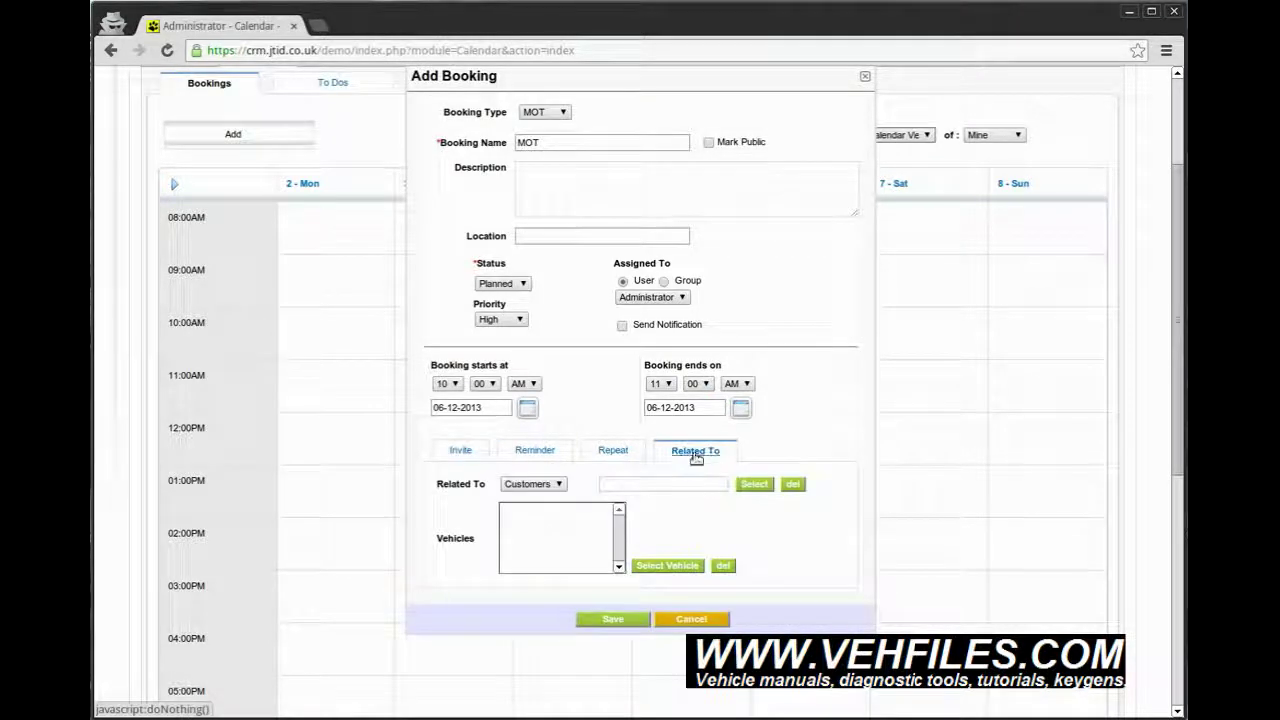
{"action": "left_click", "coordinate": [750, 485]}
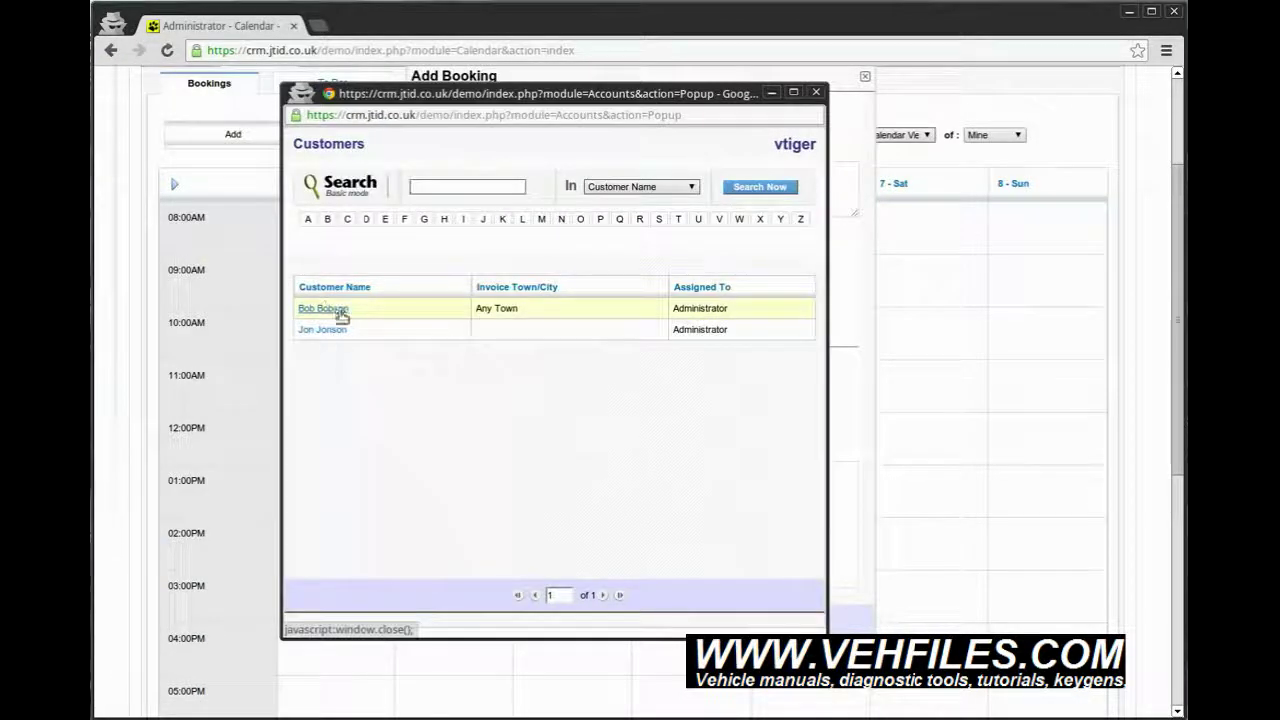
{"action": "left_click", "coordinate": [338, 313]}
{"action": "left_click", "coordinate": [660, 567]}
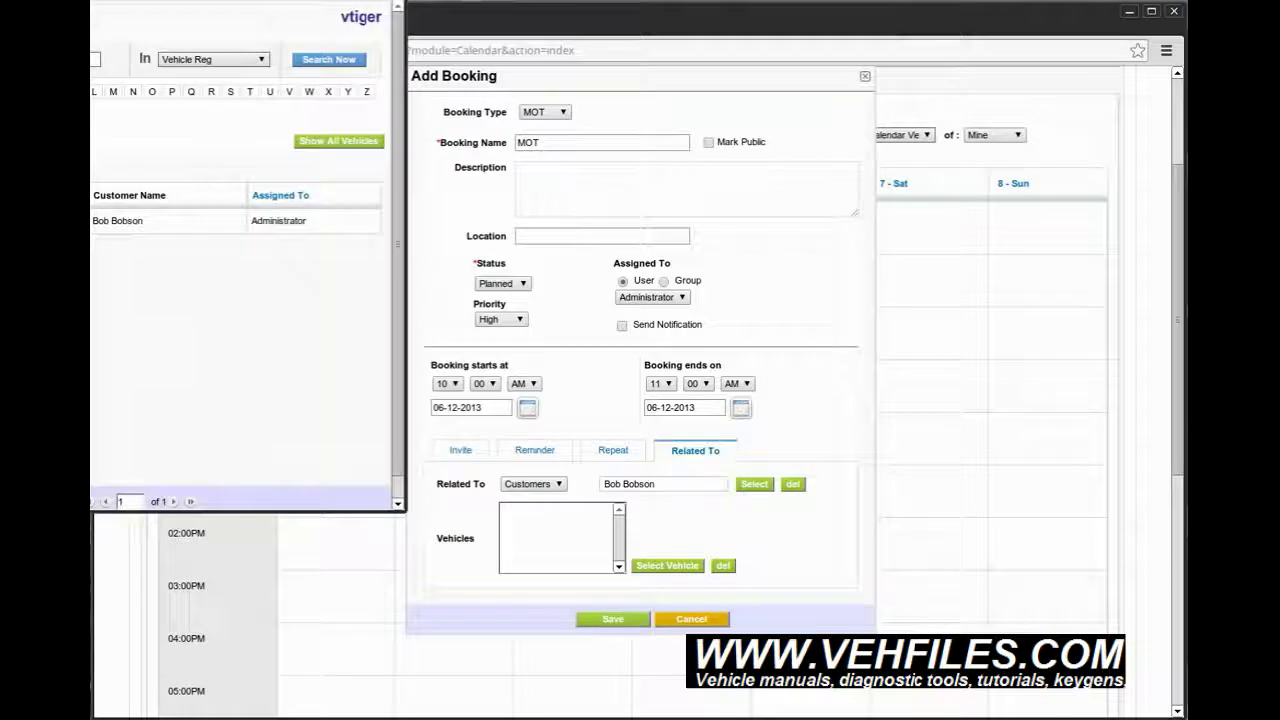
{"action": "left_click", "coordinate": [345, 337]}
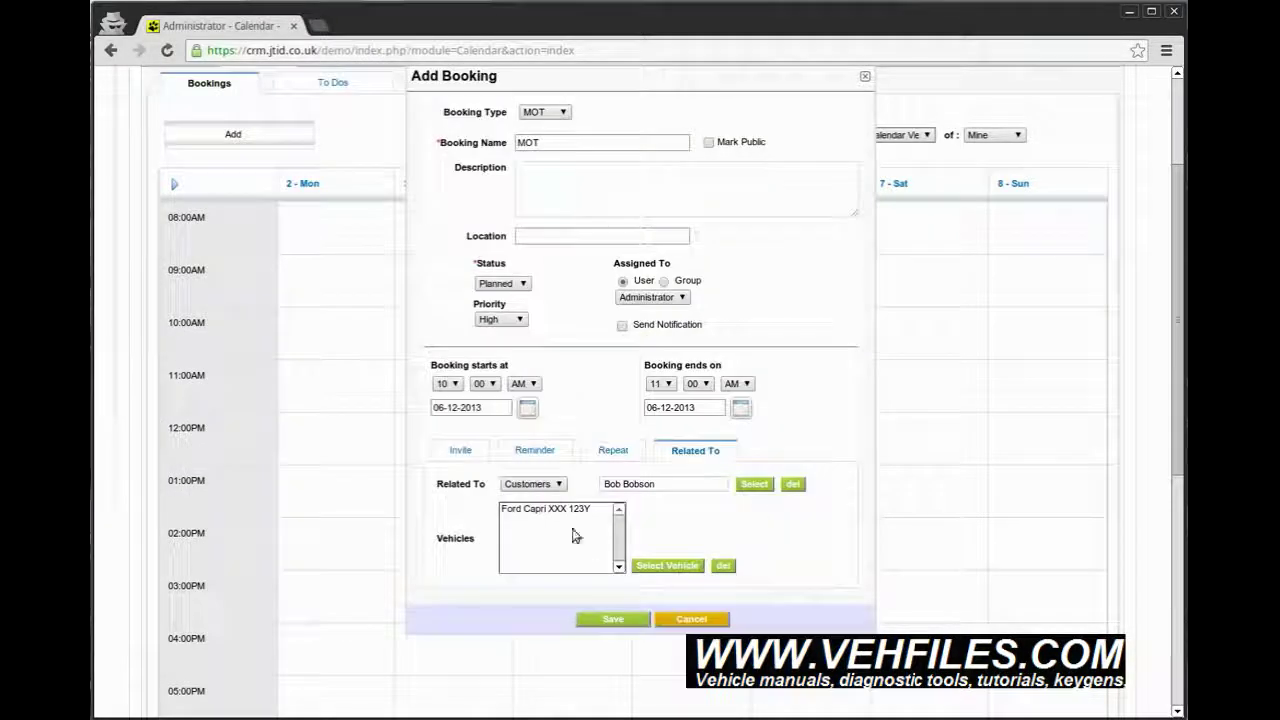
{"action": "left_click", "coordinate": [611, 619]}
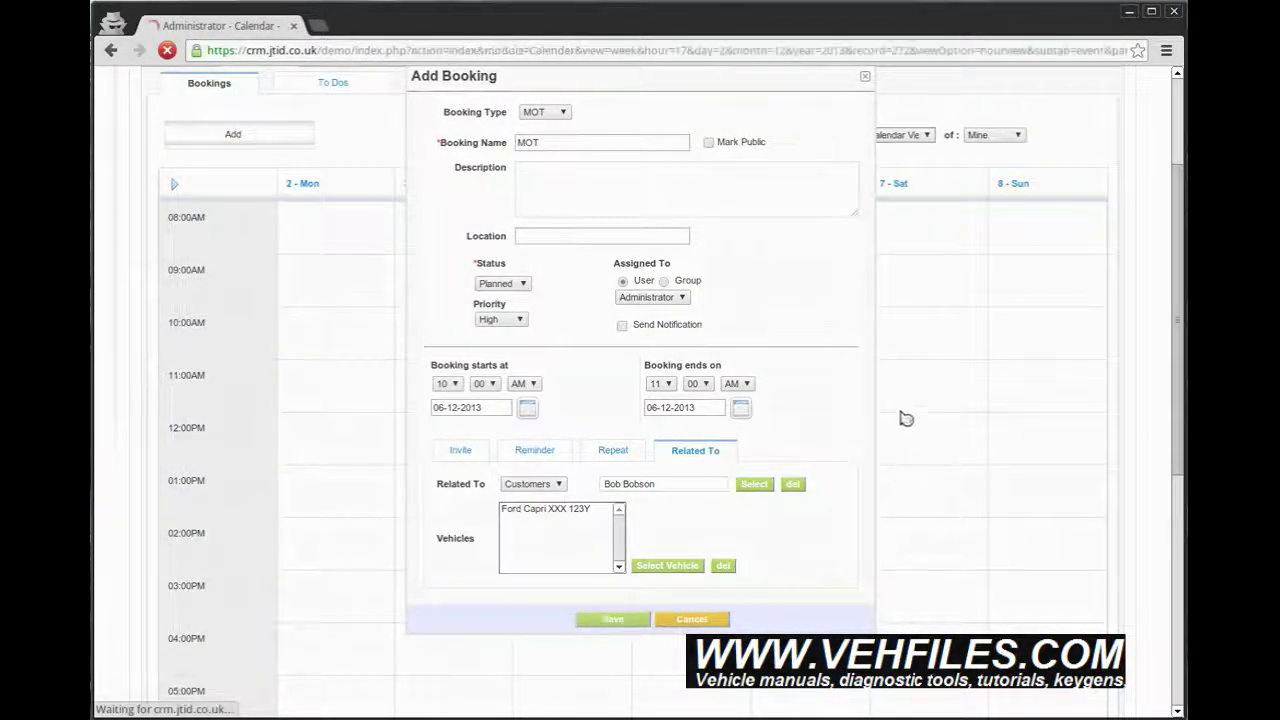
{"action": "scroll", "coordinate": [870, 430], "scroll_direction": "down", "scroll_amount": 1}
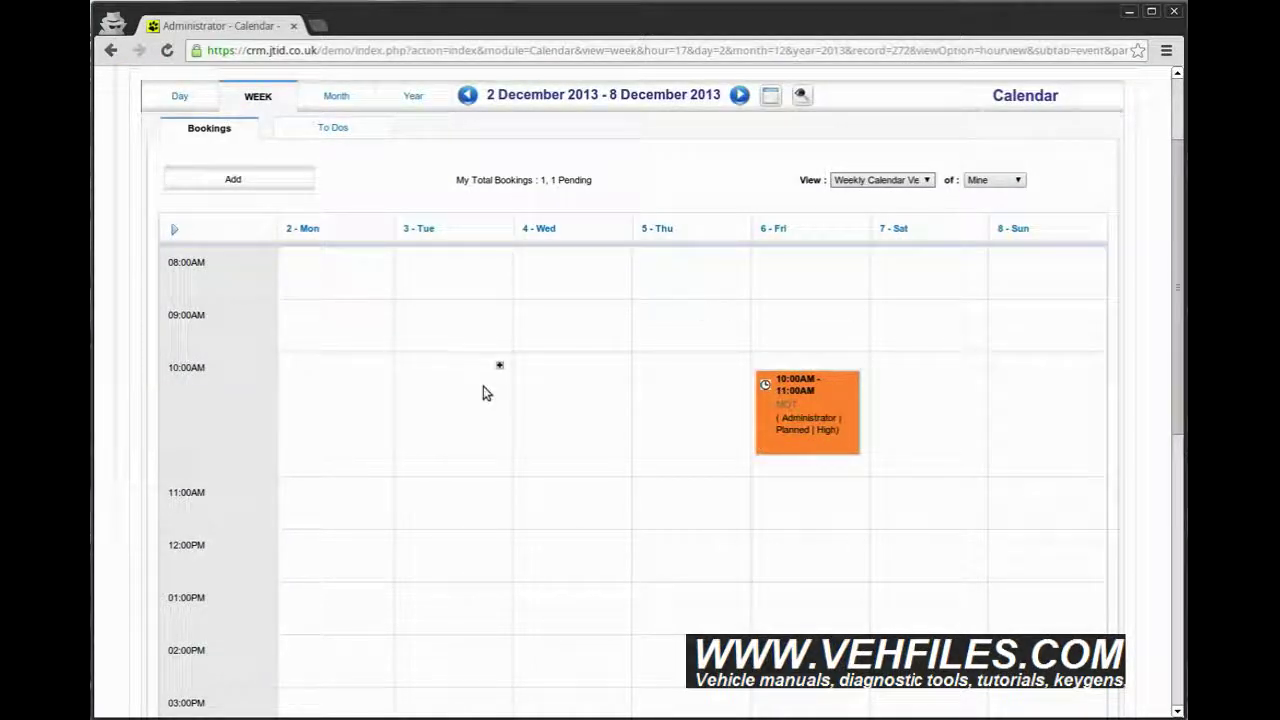
{"action": "scroll", "coordinate": [760, 594], "scroll_direction": "up", "scroll_amount": 1}
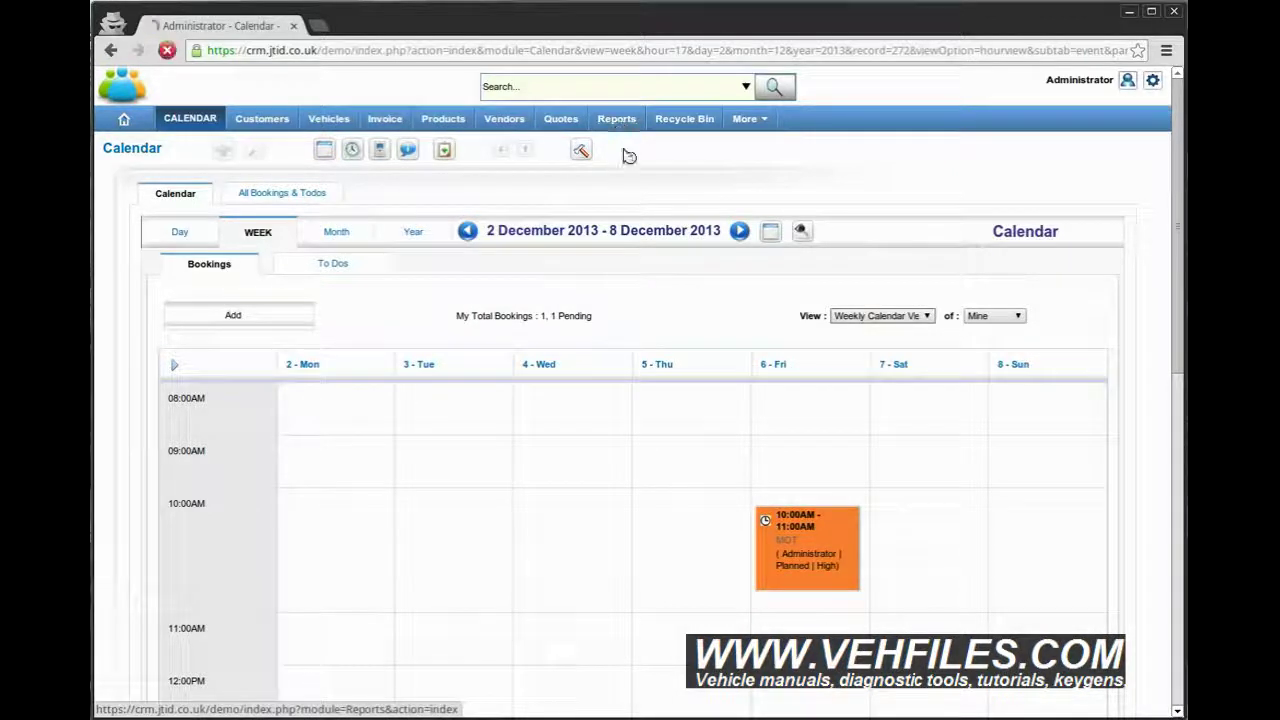
{"action": "left_click", "coordinate": [616, 120]}
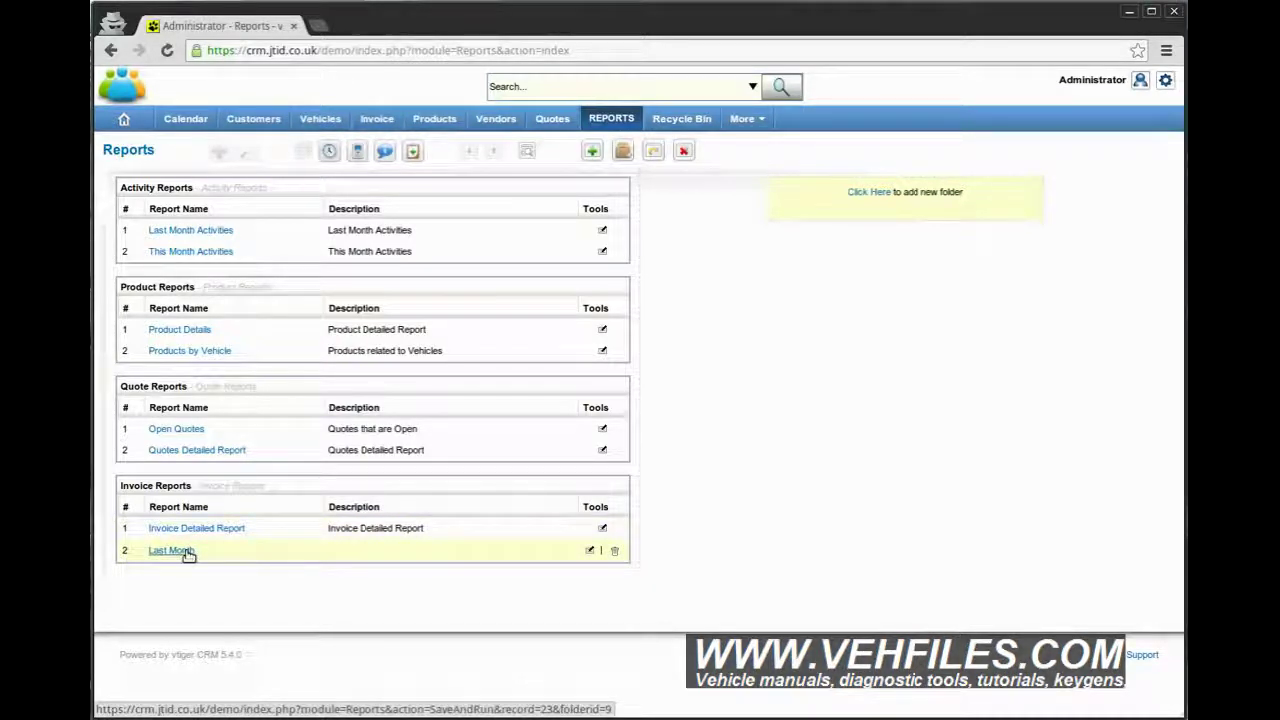
{"action": "left_click", "coordinate": [687, 121]}
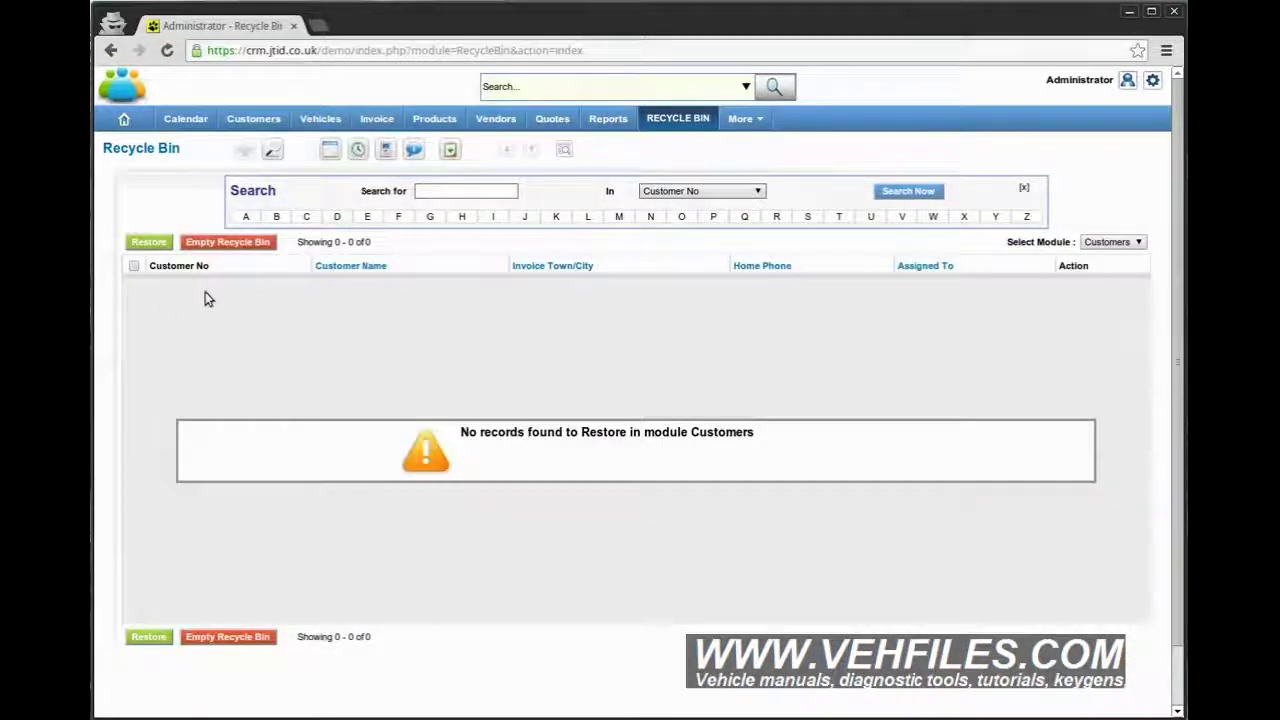
{"action": "left_click", "coordinate": [131, 148]}
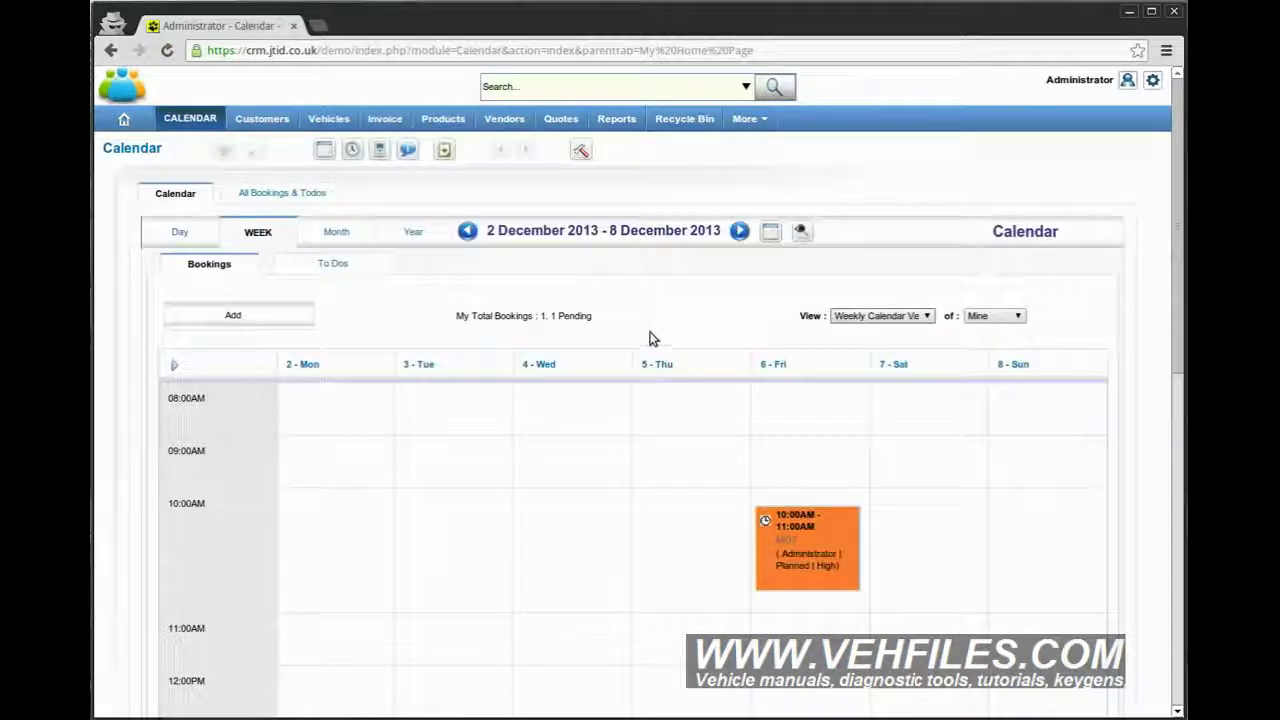